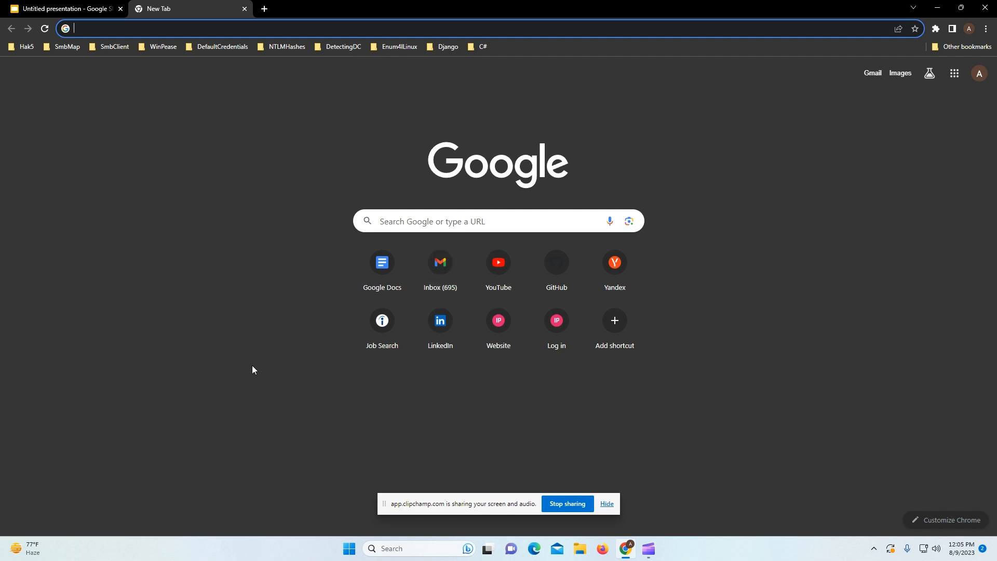
Step: Search Google for 'linux mint download' and open the Linux Mint 21.2 download page
type("l")
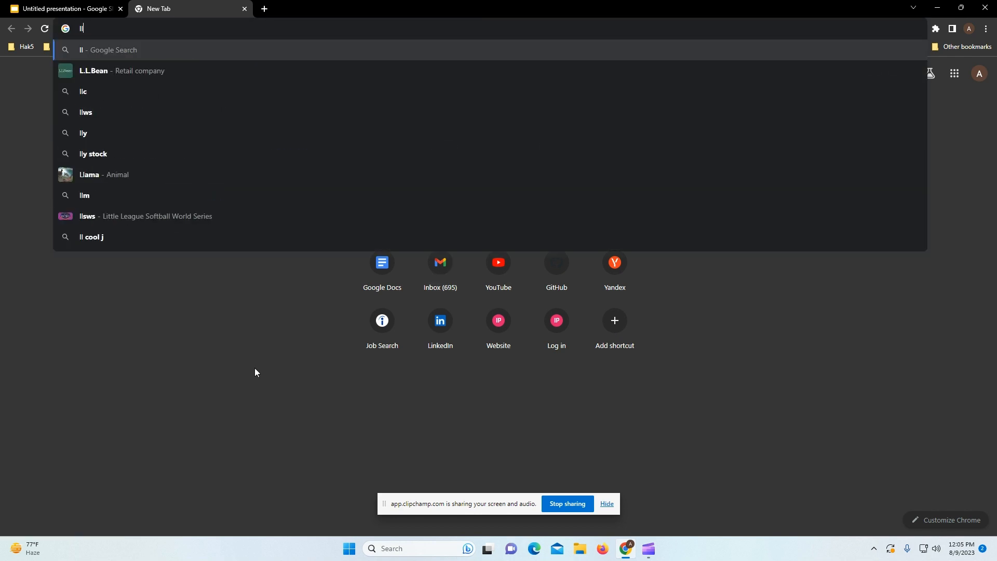
type("inux min")
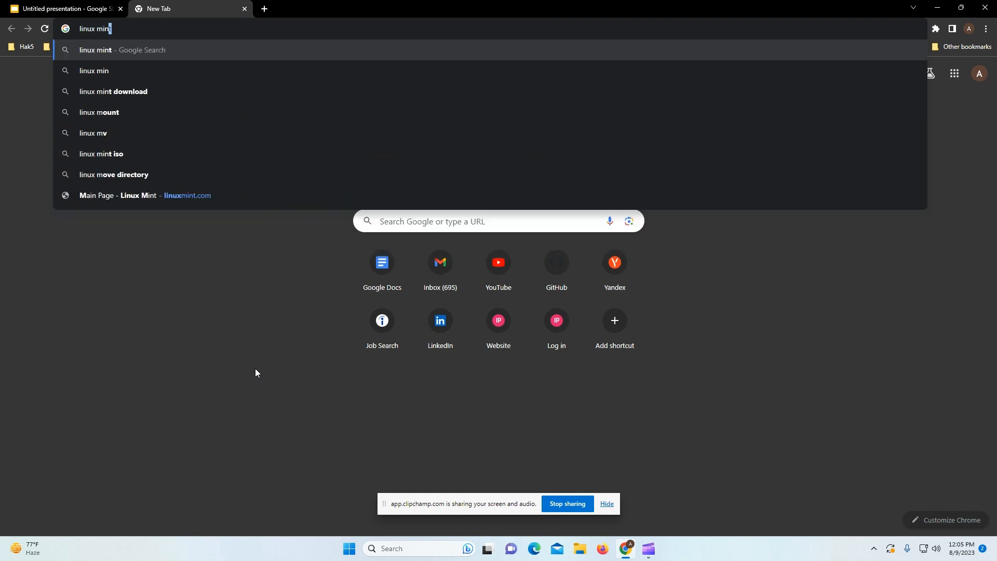
type("t download")
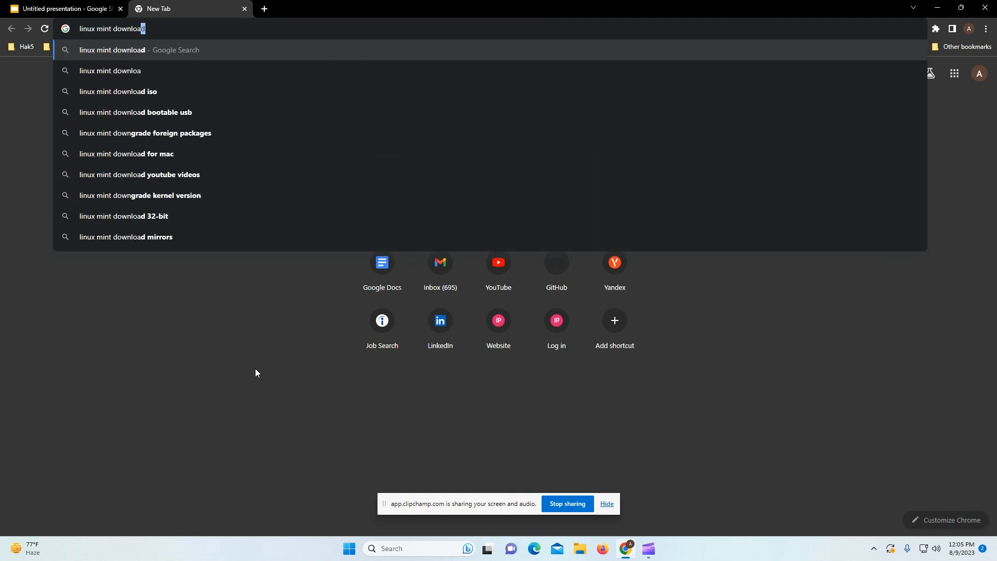
key("Return")
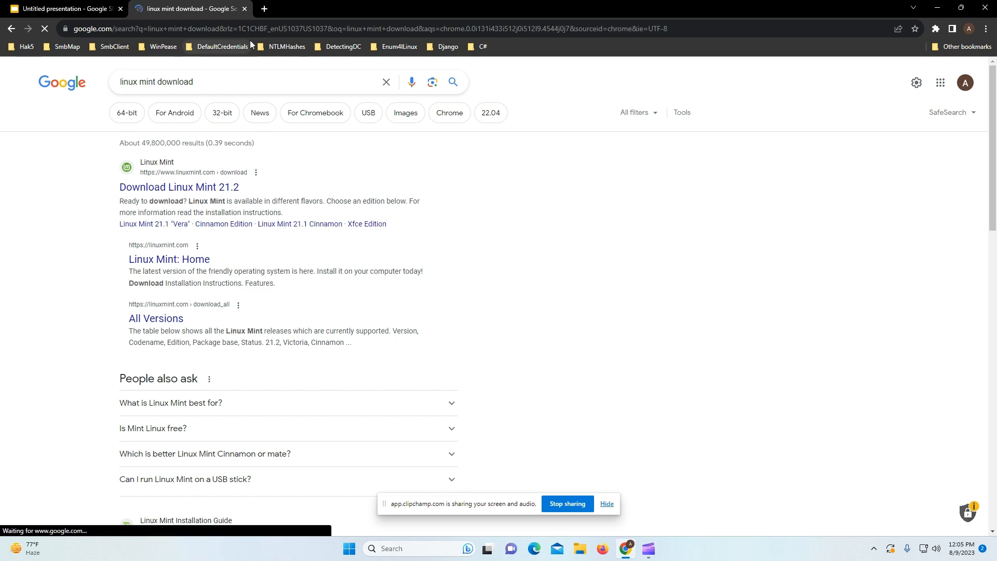
scroll(275, 291, "down", 4)
scroll(298, 291, "up", 4)
left_click(218, 189)
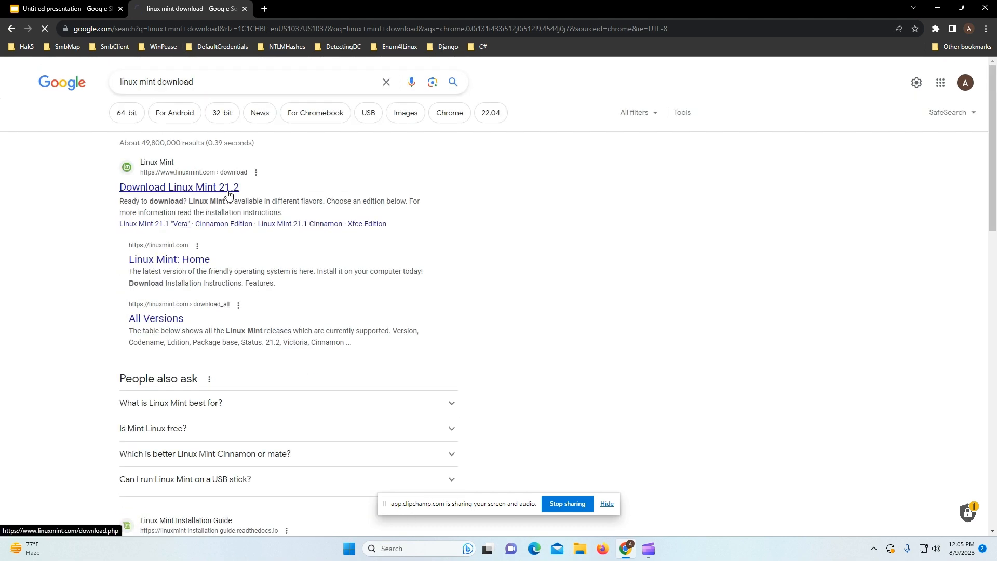
Step: Open the Cinnamon edition download page and scroll down to its mirror list
scroll(452, 360, "down", 4)
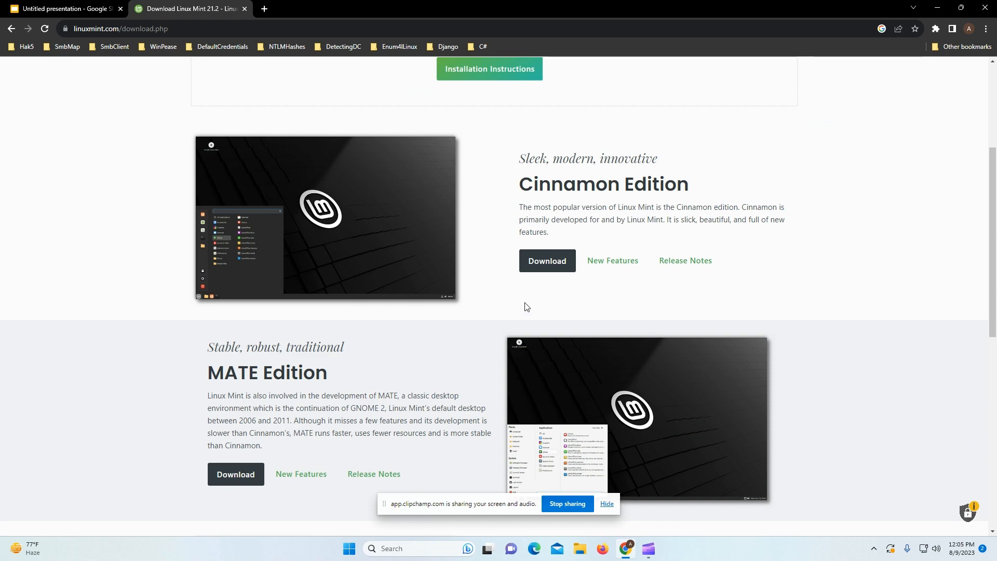
left_click(545, 263)
scroll(465, 372, "down", 4)
scroll(558, 281, "down", 6)
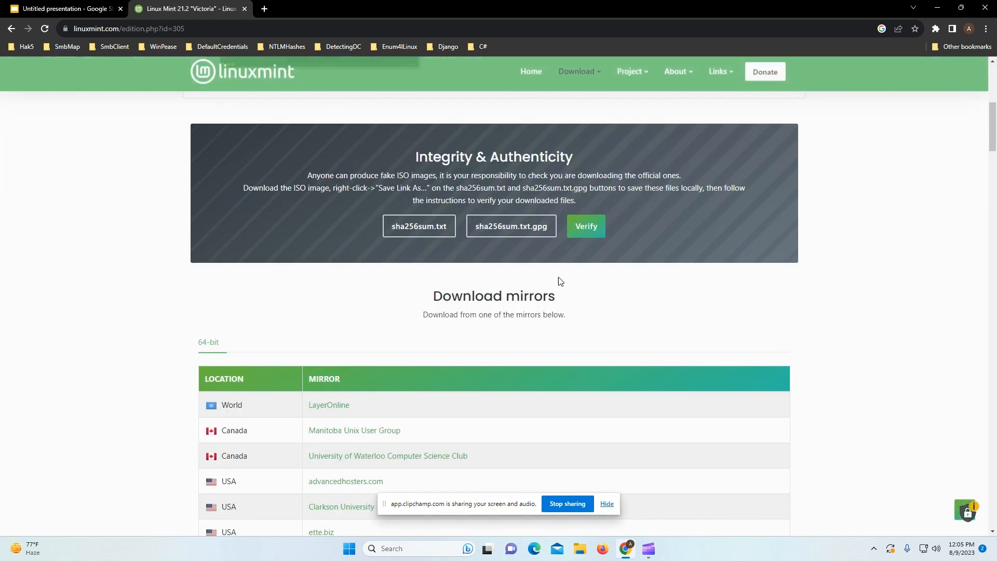
scroll(439, 338, "down", 2)
scroll(397, 350, "up", 3)
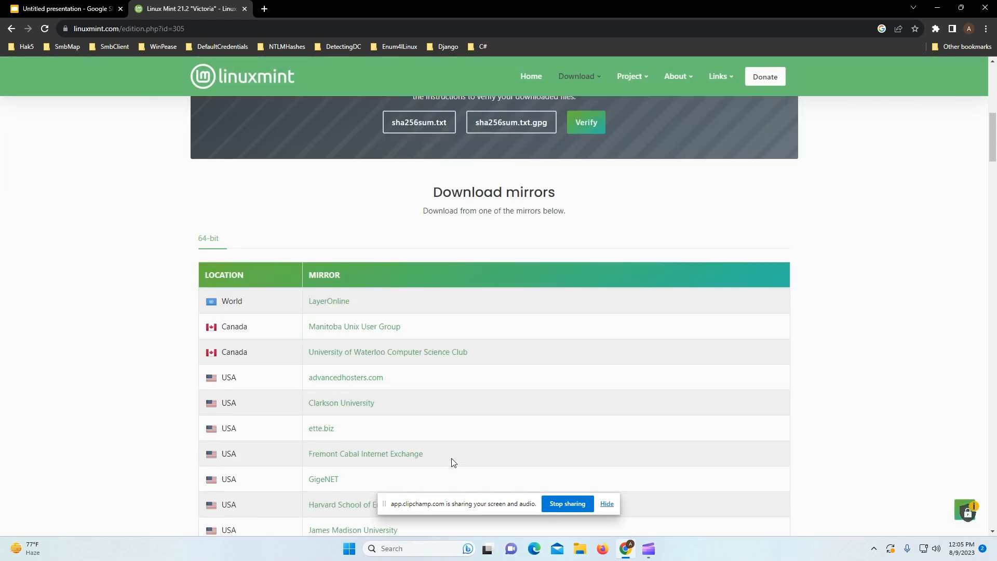
Step: Search Windows for 'virtua', then open a new blank Chrome tab
left_click(392, 543)
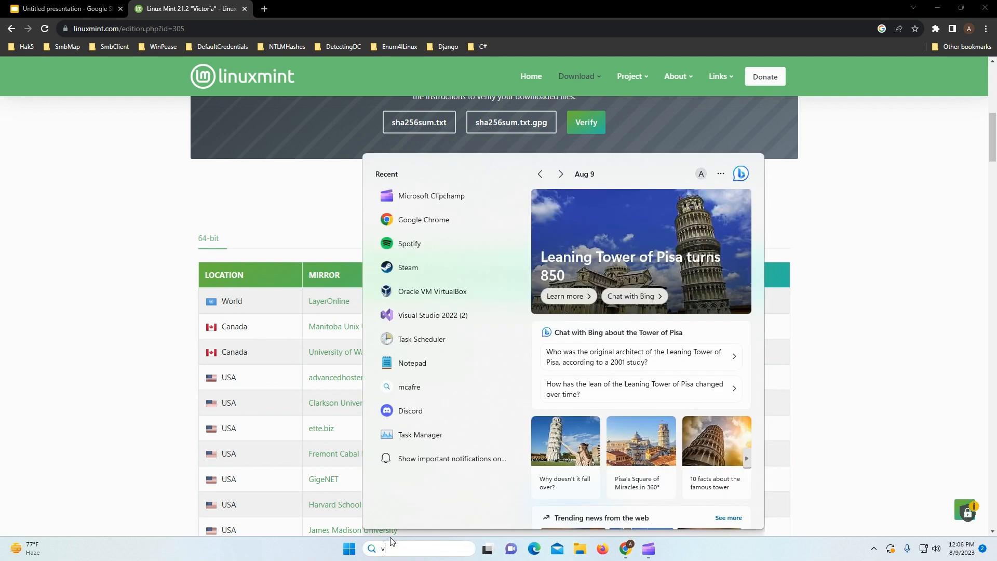
type("virtua")
key("Return")
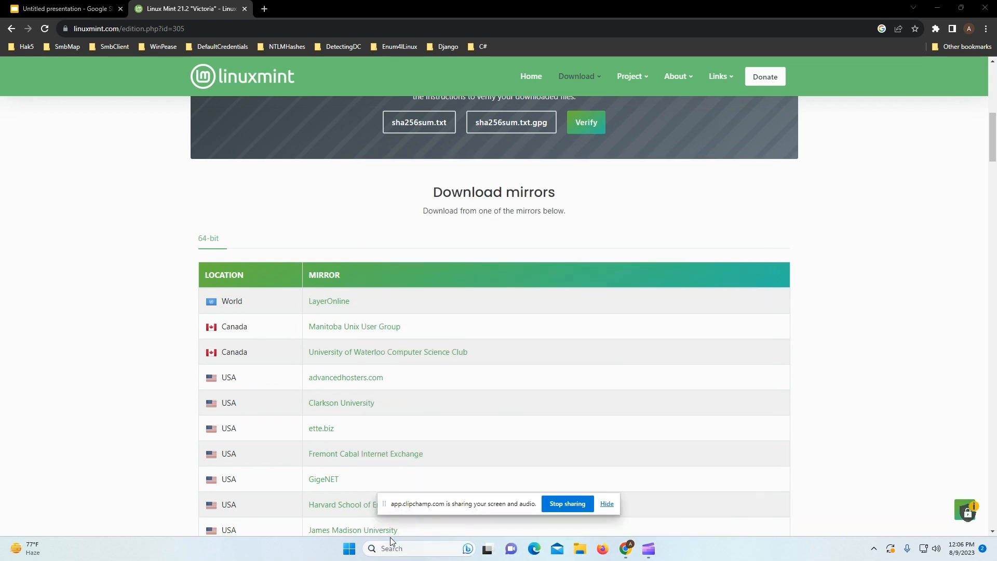
left_click(264, 5)
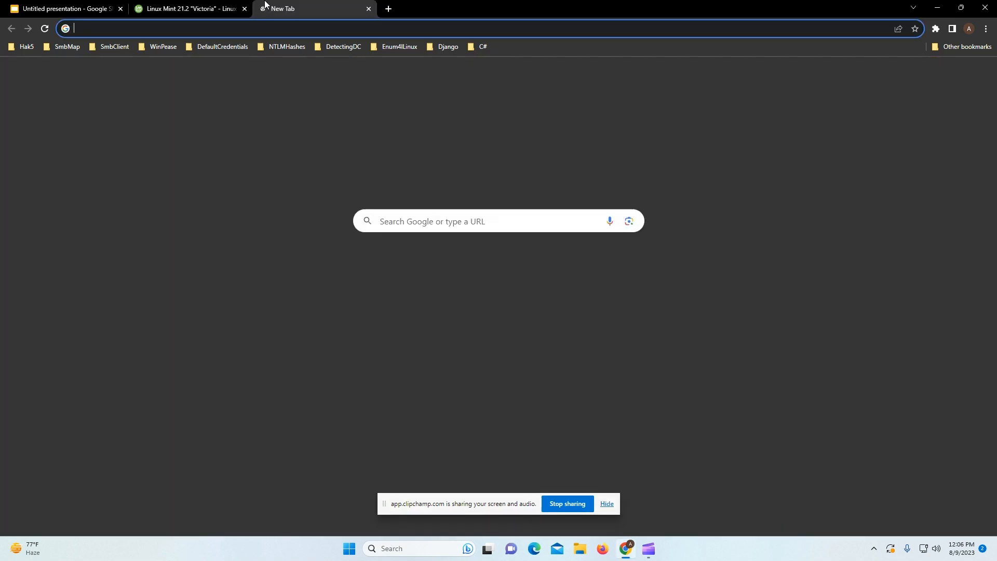
Step: Search for 'virtual box download' and open the virtualbox.org Downloads page
type("virtu")
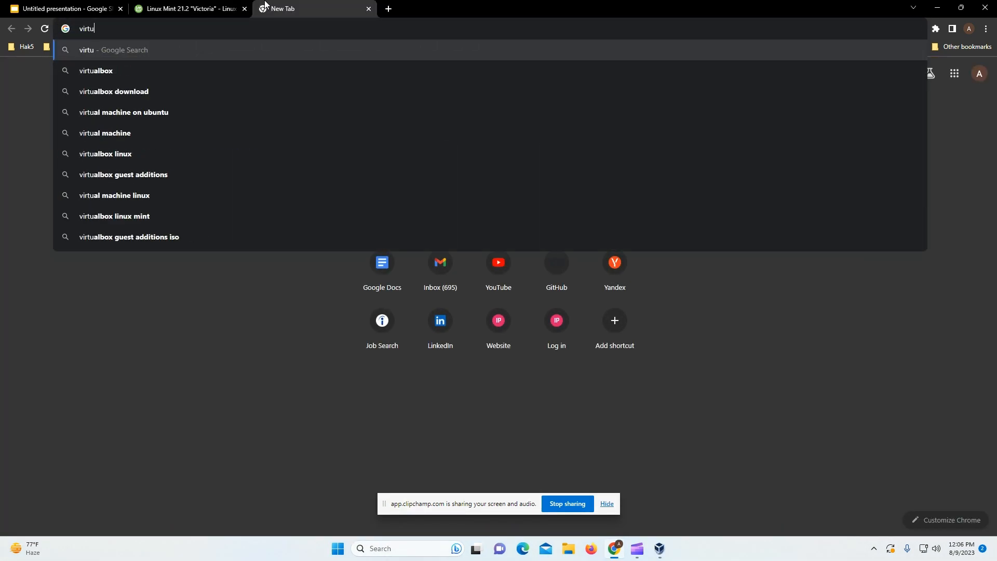
type("al box download")
key("Return")
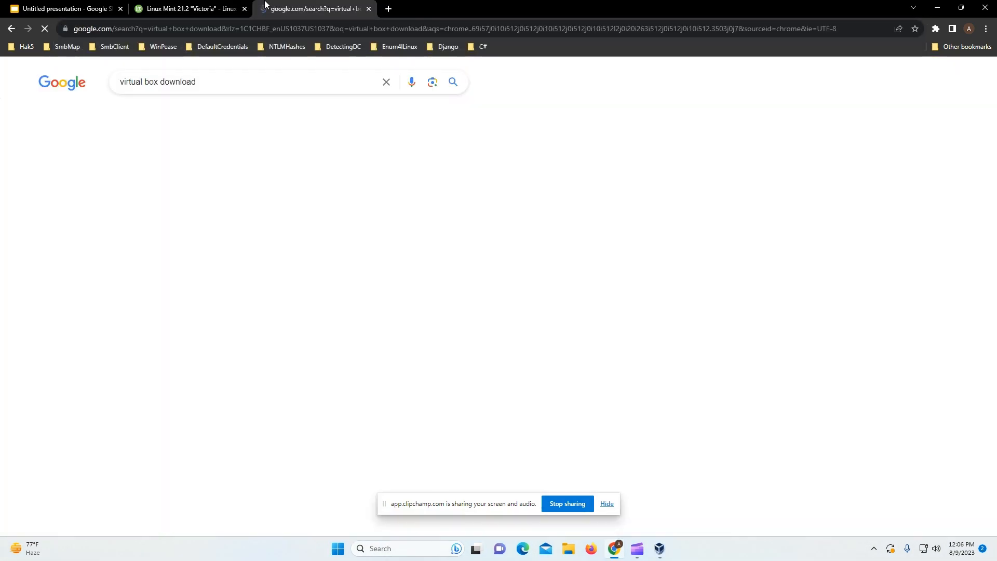
left_click(228, 227)
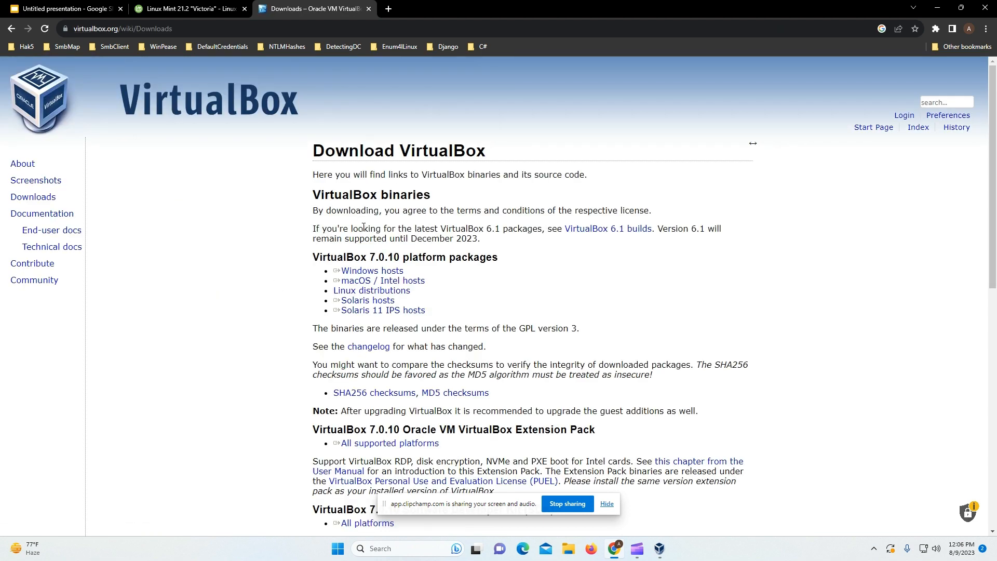
Step: Download the VirtualBox 7.0.10 installer for Windows hosts and return to the Linux Mint mirrors tab
left_click(372, 270)
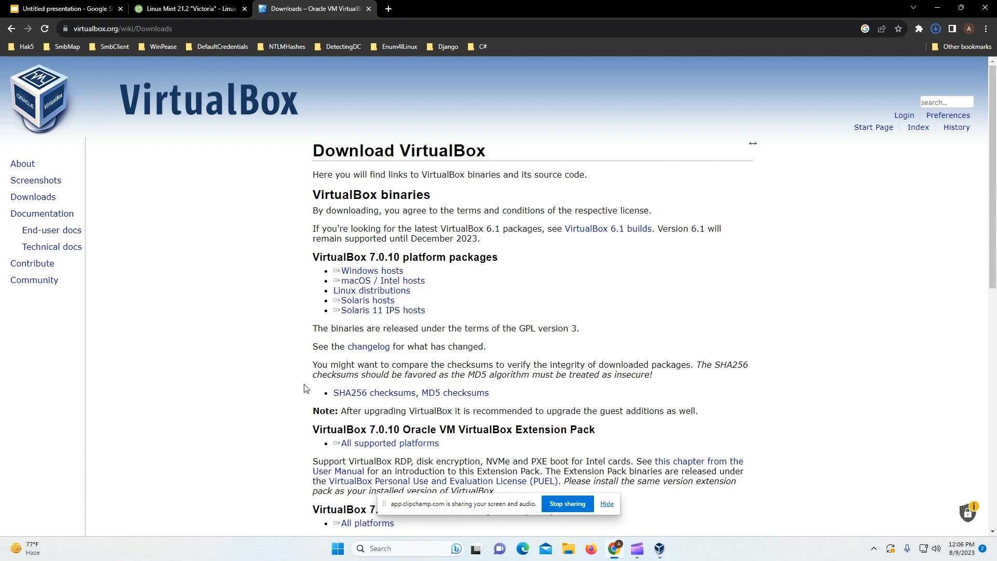
scroll(305, 389, "down", 2)
scroll(305, 388, "up", 1)
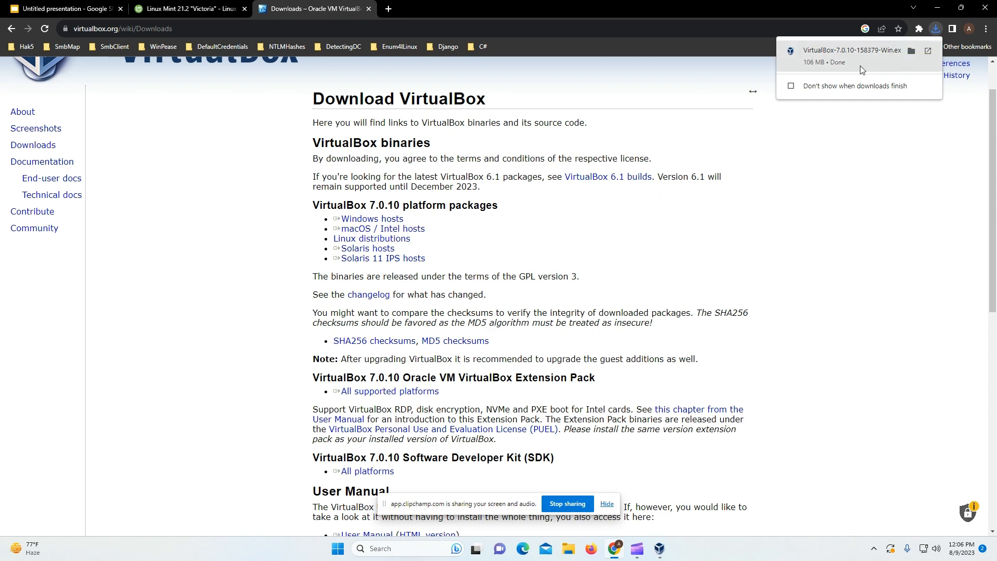
left_click(224, 7)
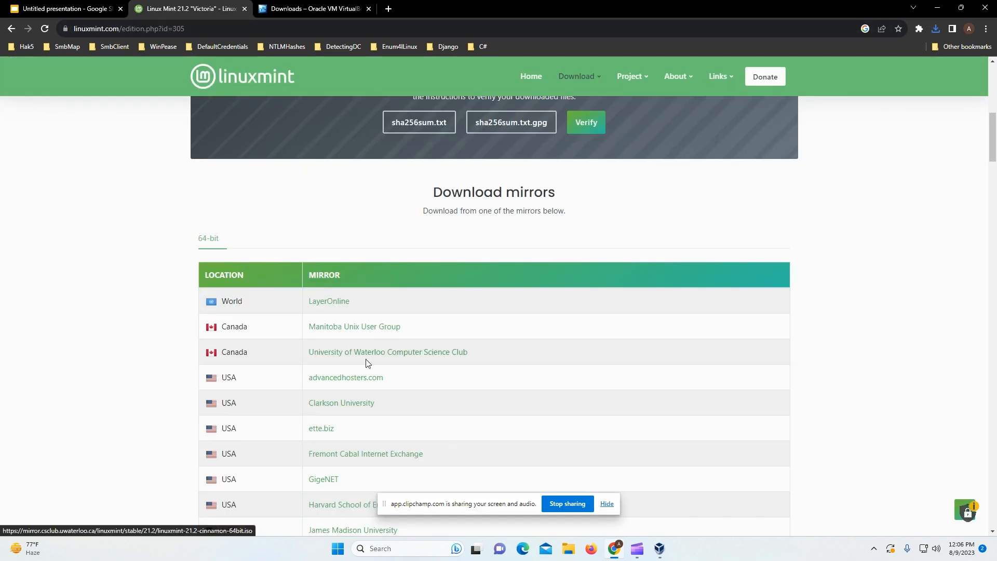
Step: Go back to the Linux Mint editions page and reopen the Cinnamon edition download page
scroll(366, 364, "down", 2)
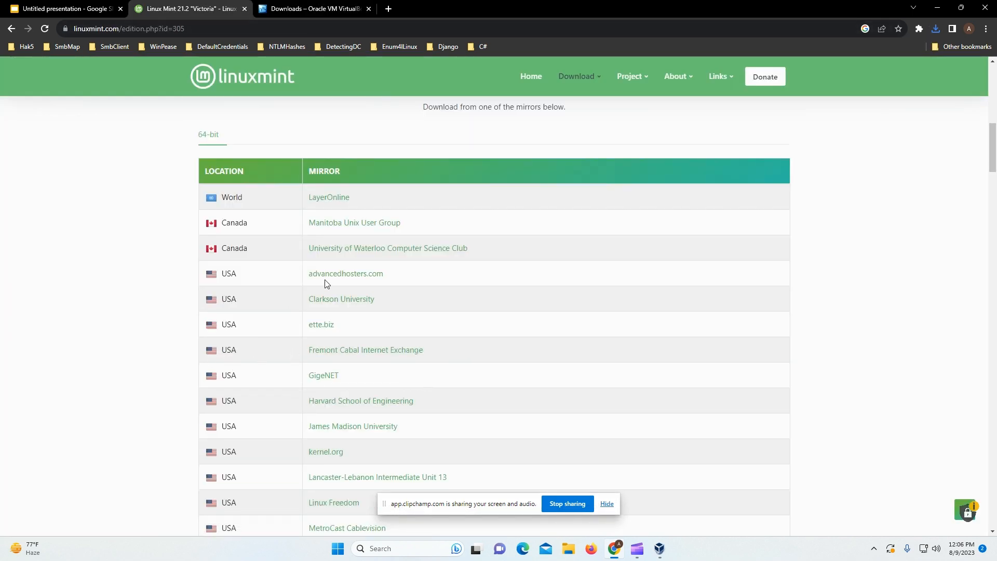
scroll(244, 311, "down", 3)
scroll(244, 340, "up", 3)
scroll(334, 245, "down", 10)
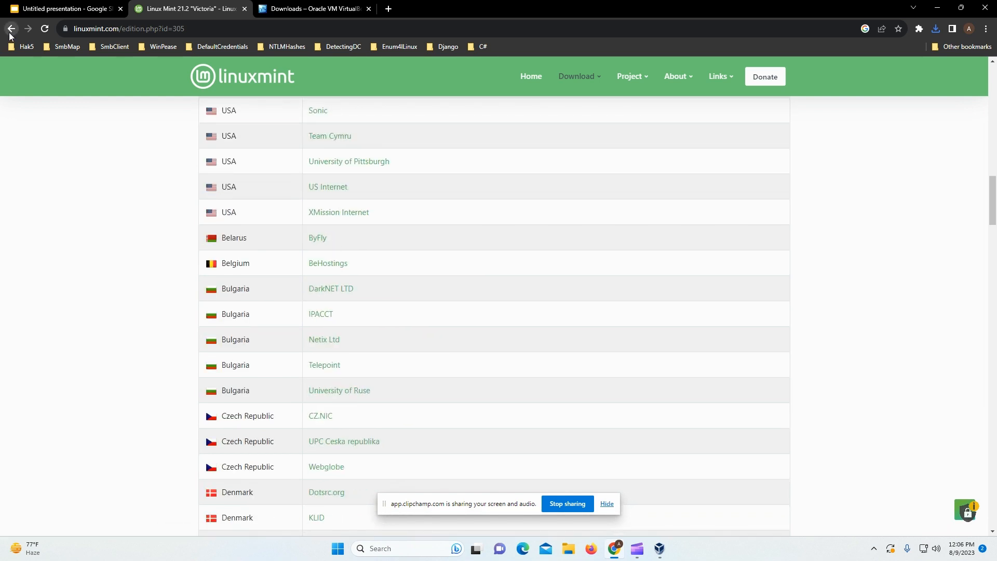
left_click(11, 28)
scroll(587, 296, "up", 1)
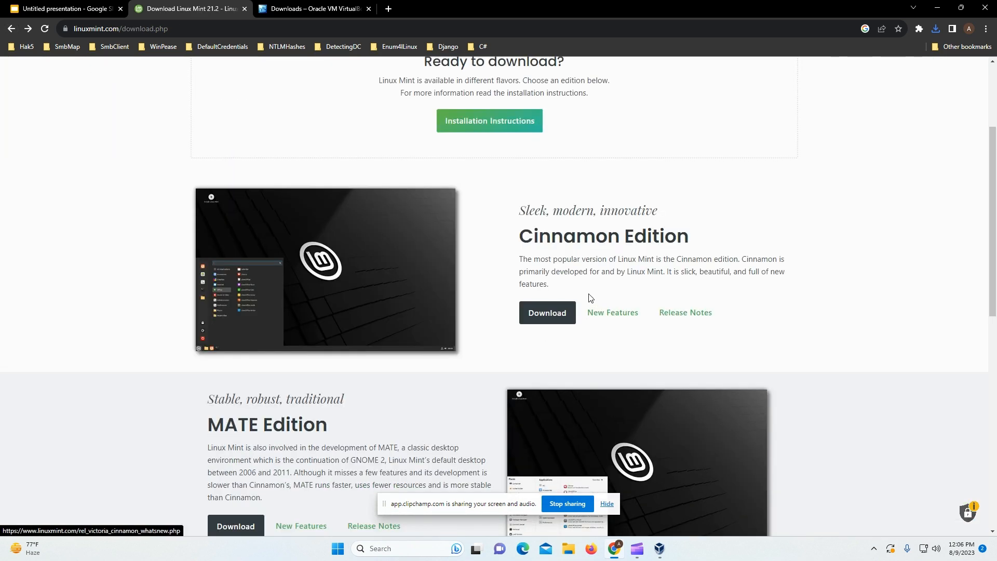
left_click(548, 310)
Step: Browse the mirror table and check the ISO's progress in the recent downloads list
scroll(359, 343, "down", 12)
scroll(360, 350, "down", 20)
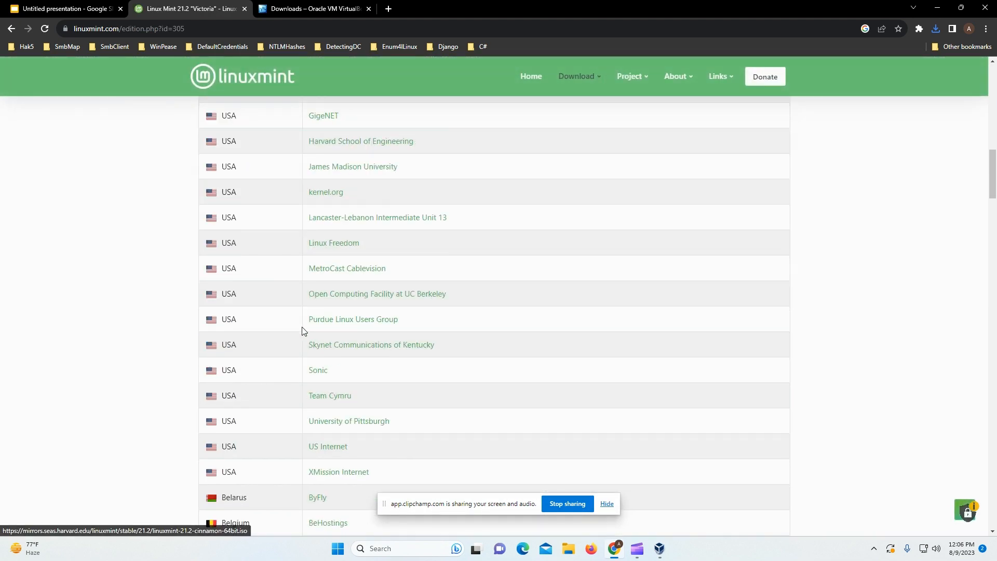
scroll(300, 328, "up", 20)
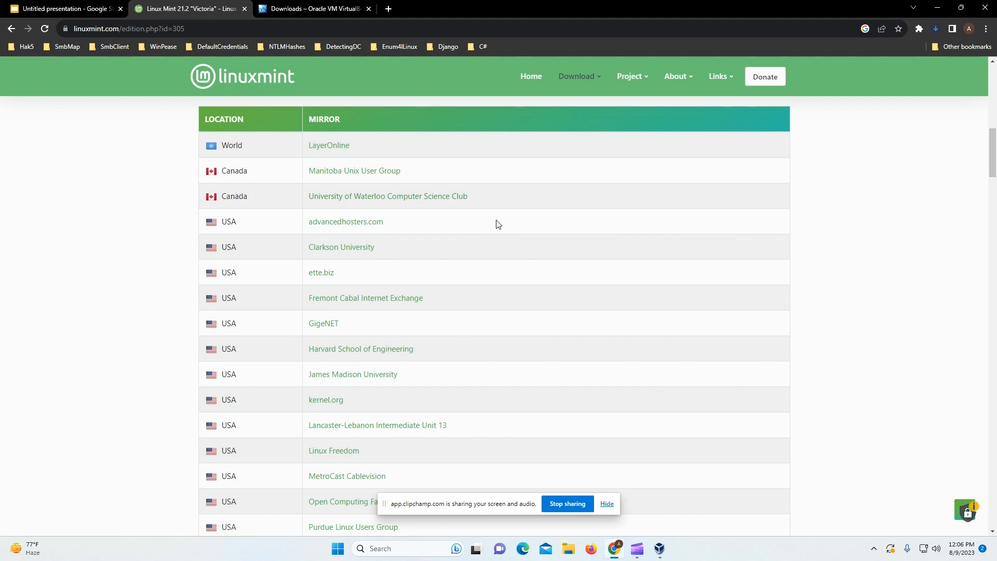
left_click(935, 29)
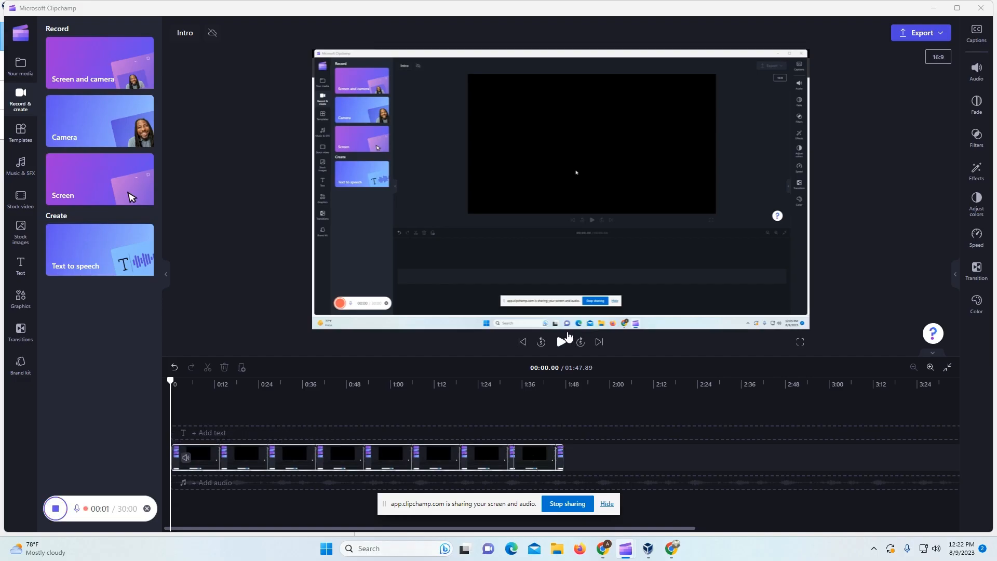
Step: Confirm the 2.8 GB Linux Mint ISO and VirtualBox installer downloaded, then bring up VirtualBox Manager
key("alt+Tab")
key("Tab")
key("Tab")
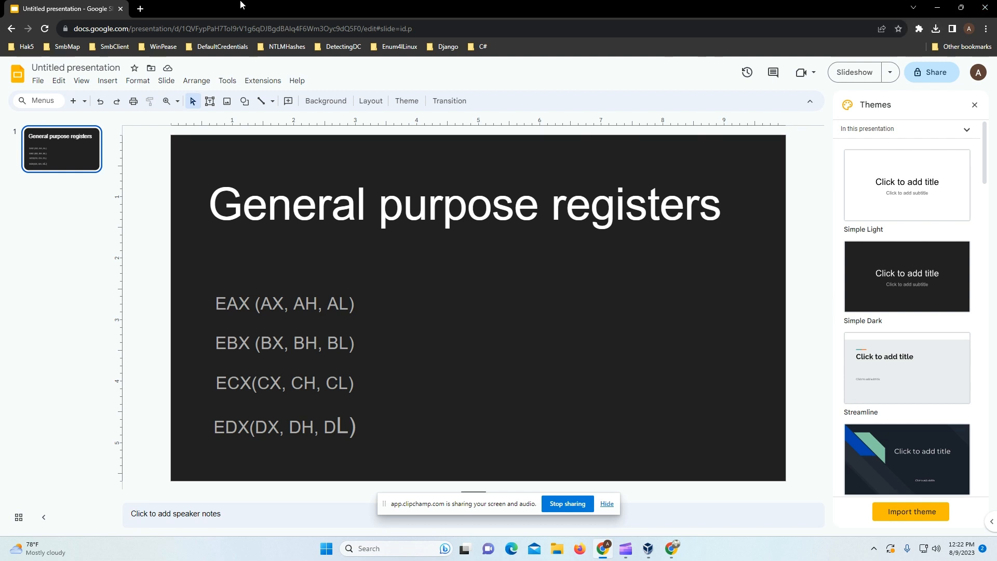
left_click(935, 29)
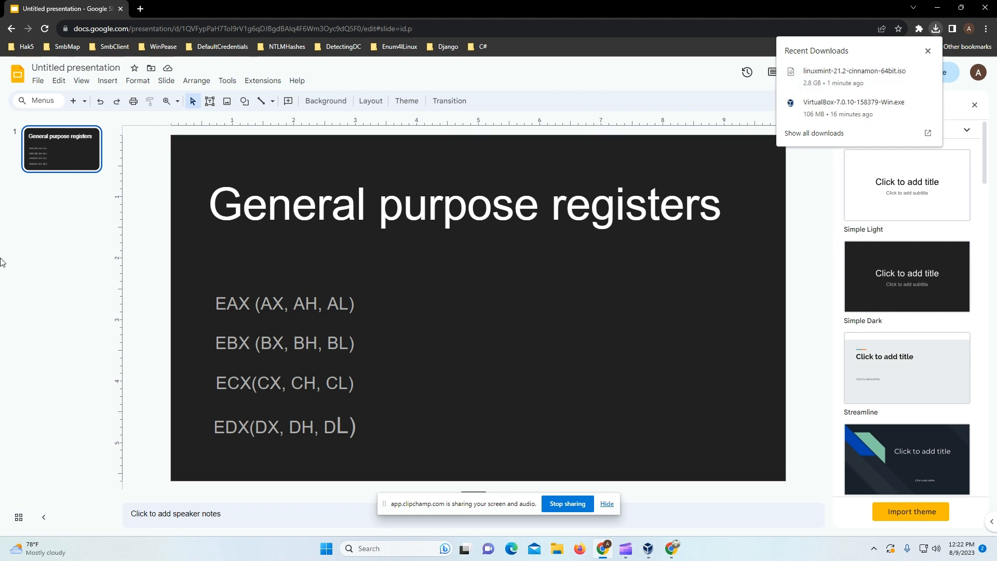
left_click(647, 548)
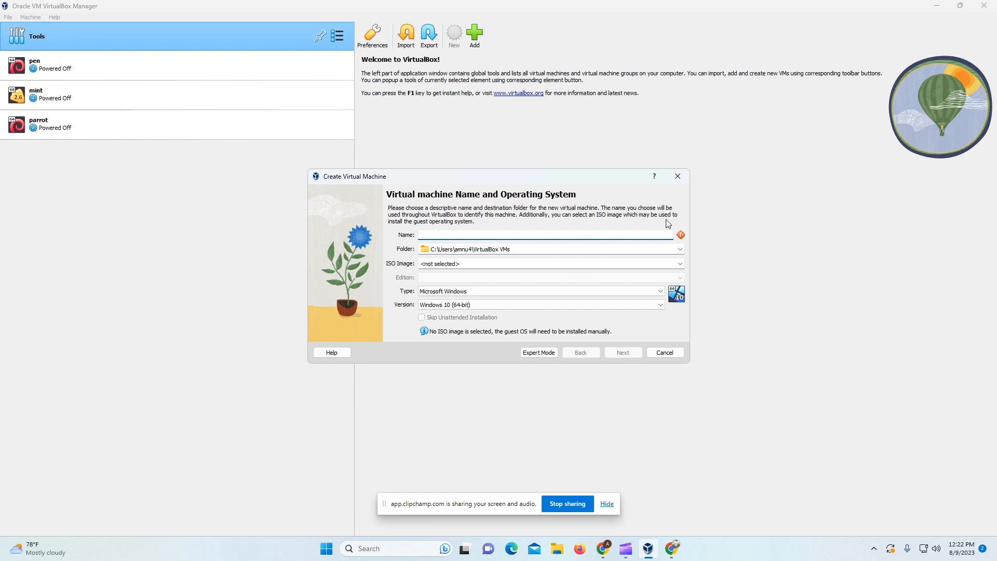
Step: Close the leftover wizard, start a new virtual machine and name it 'assemblyTut'
left_click(677, 176)
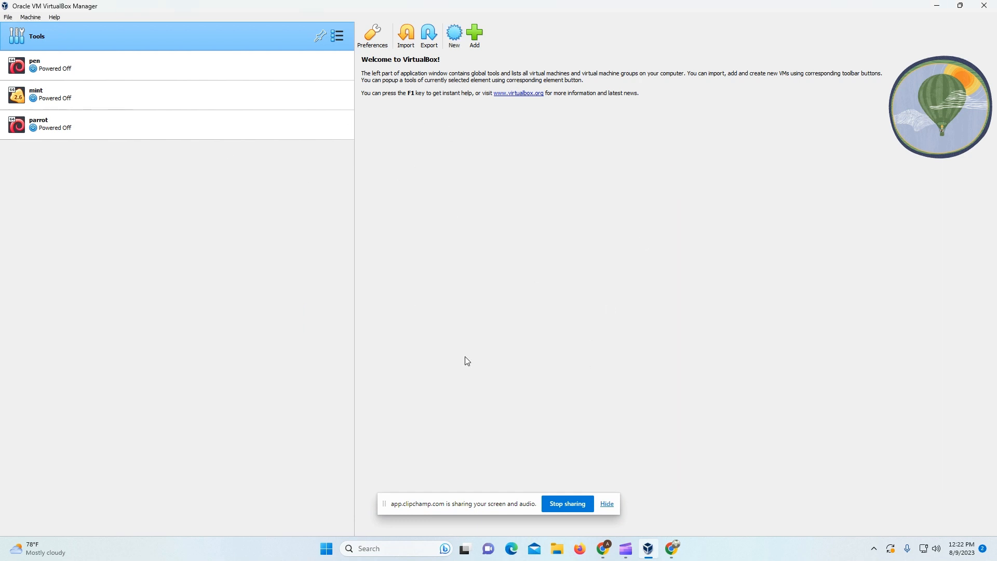
left_click(454, 34)
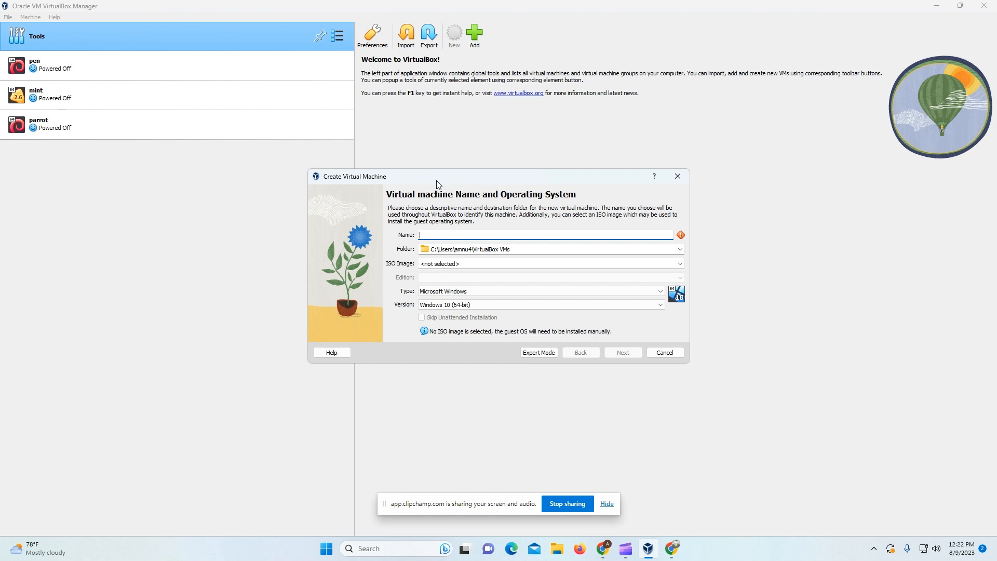
type("linux")
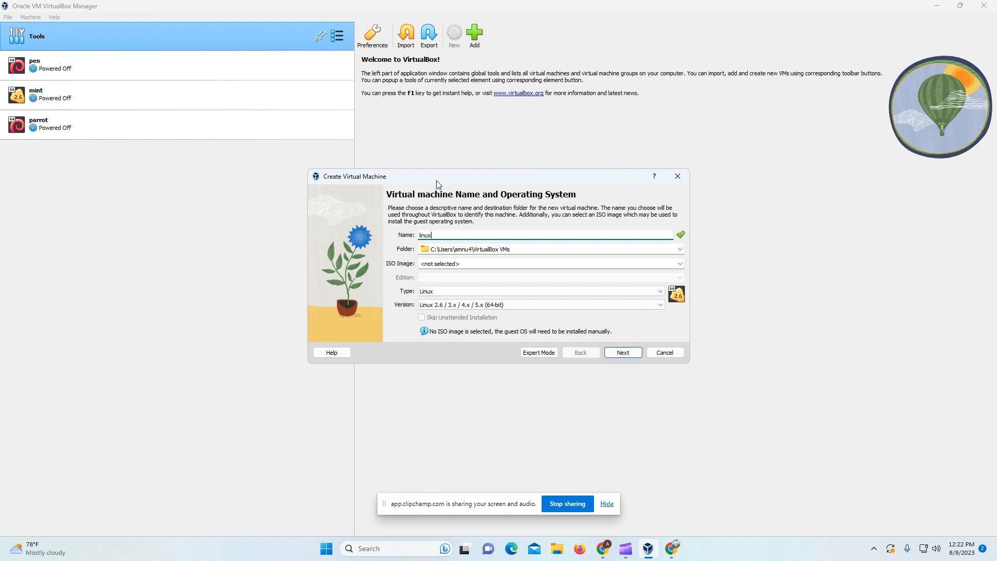
type("Mint")
key("BackSpace")
type("871")
key("BackSpace")
key("BackSpace")
key("BackSpace")
key("BackSpace")
key("BackSpace")
key("BackSpace")
key("BackSpace")
key("BackSpace")
key("BackSpace")
key("BackSpace")
key("BackSpace")
type("y")
key("BackSpace")
type("assemblyIn")
key("BackSpace")
type("Tut")
Step: Set base memory to about 4894 MB and the processor count to 5 CPUs
left_click(612, 358)
left_click_drag(456, 228, 557, 235)
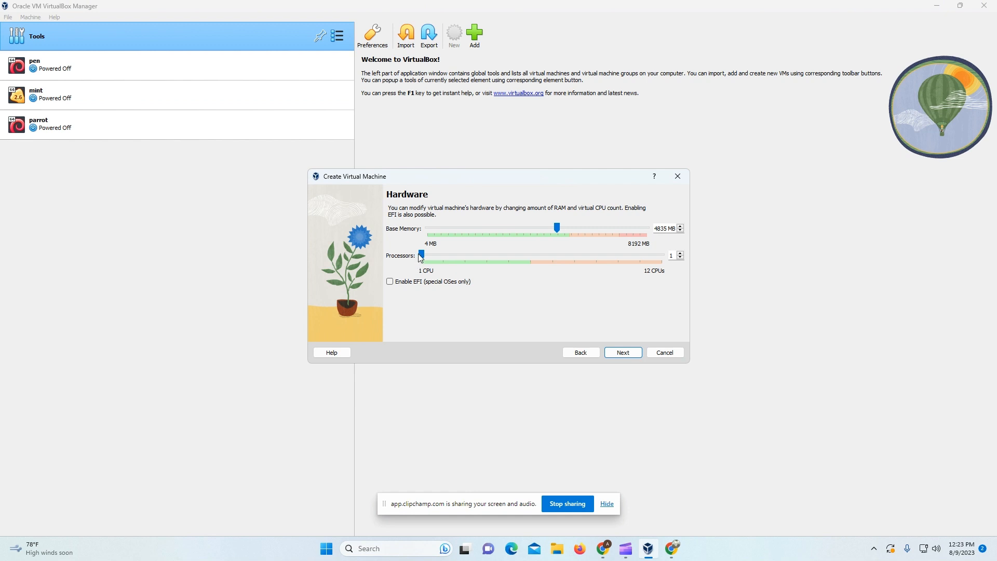
left_click_drag(422, 256, 507, 261)
mouse_move(453, 253)
left_mouse_down()
mouse_move(496, 272)
mouse_move(447, 270)
mouse_move(458, 261)
left_mouse_up()
left_click(612, 352)
left_click(583, 348)
left_click_drag(462, 255, 508, 255)
Step: Enlarge the virtual disk to 102.86 GB and proceed to the Summary step
left_click(623, 352)
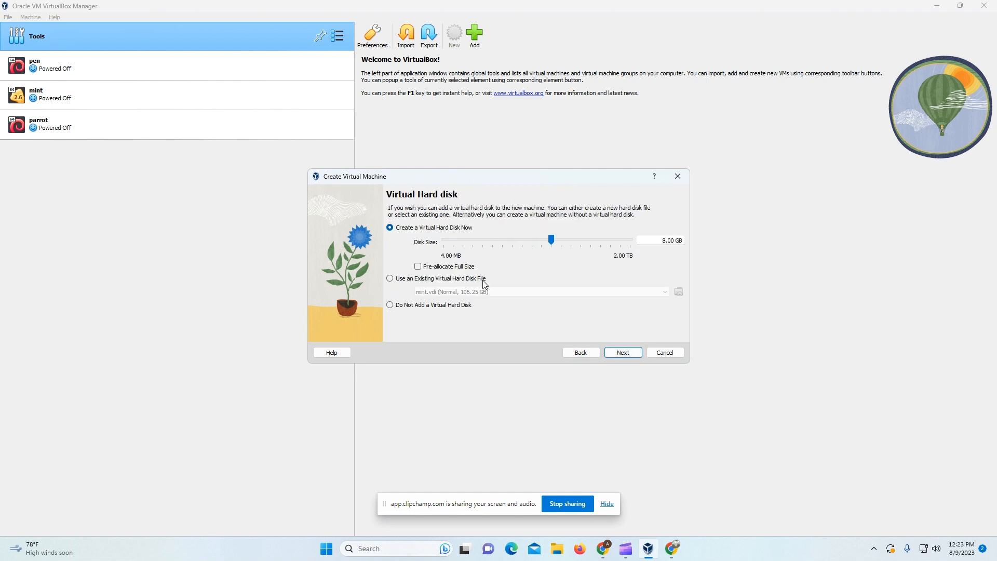
left_click_drag(553, 243, 588, 231)
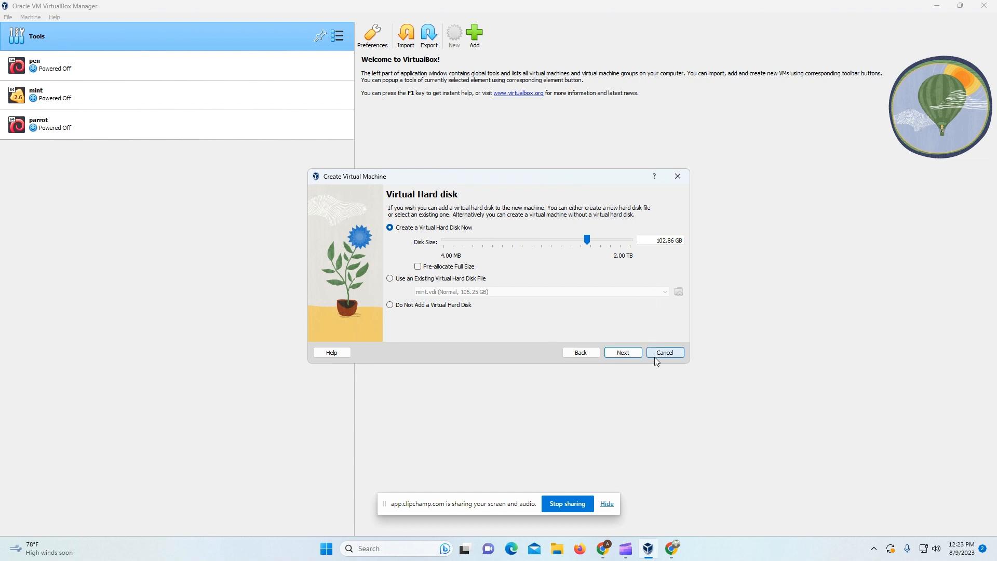
left_click(618, 351)
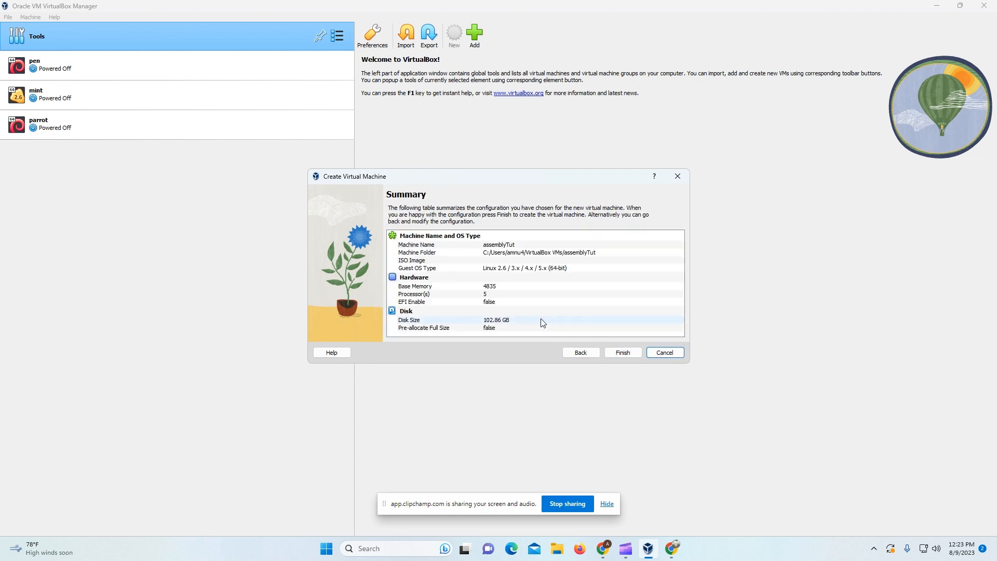
Step: Finish creating assemblyTut and raise its video memory to about 120 MB
left_click(620, 352)
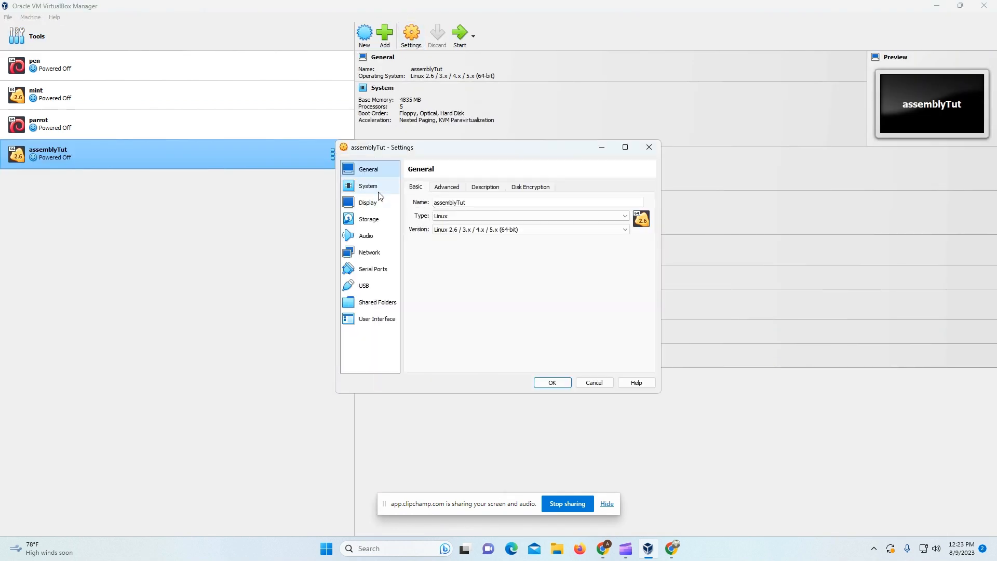
left_click(377, 192)
left_click(451, 188)
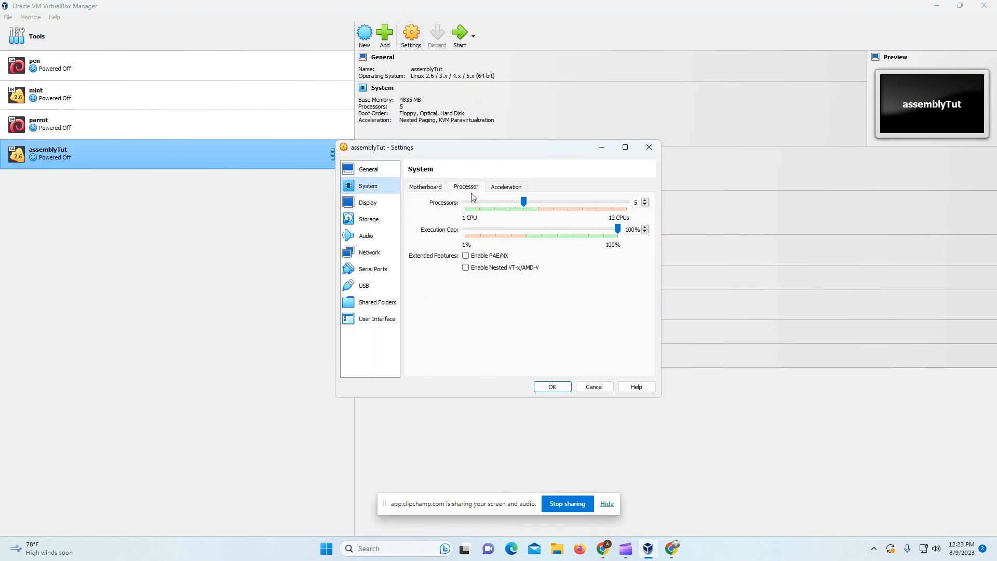
left_click(379, 201)
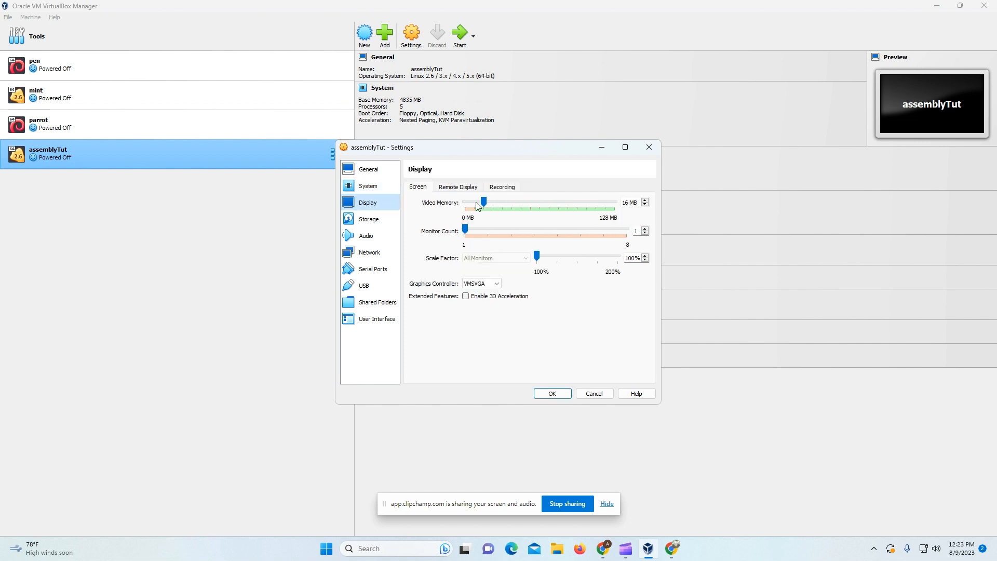
left_click_drag(485, 200, 608, 220)
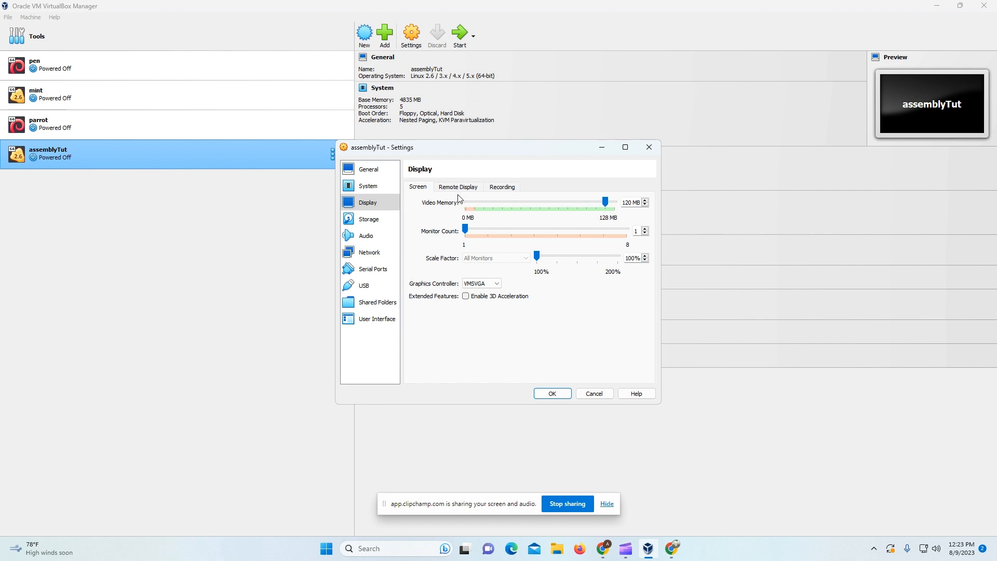
Step: Load linuxmint-21.2-cinnamon-64bit.iso into the empty optical drive and save the settings
left_click(386, 218)
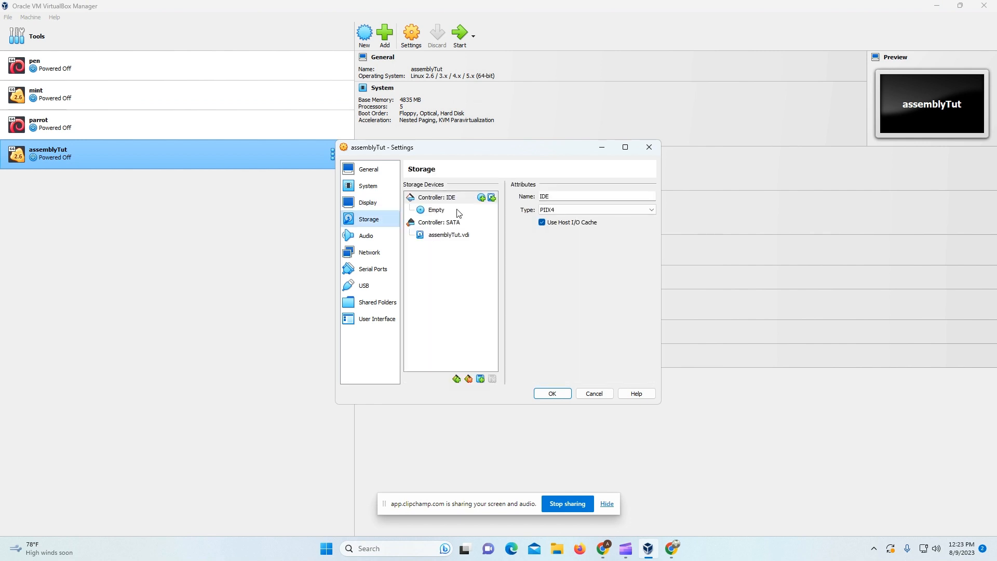
left_click(459, 210)
left_click(671, 196)
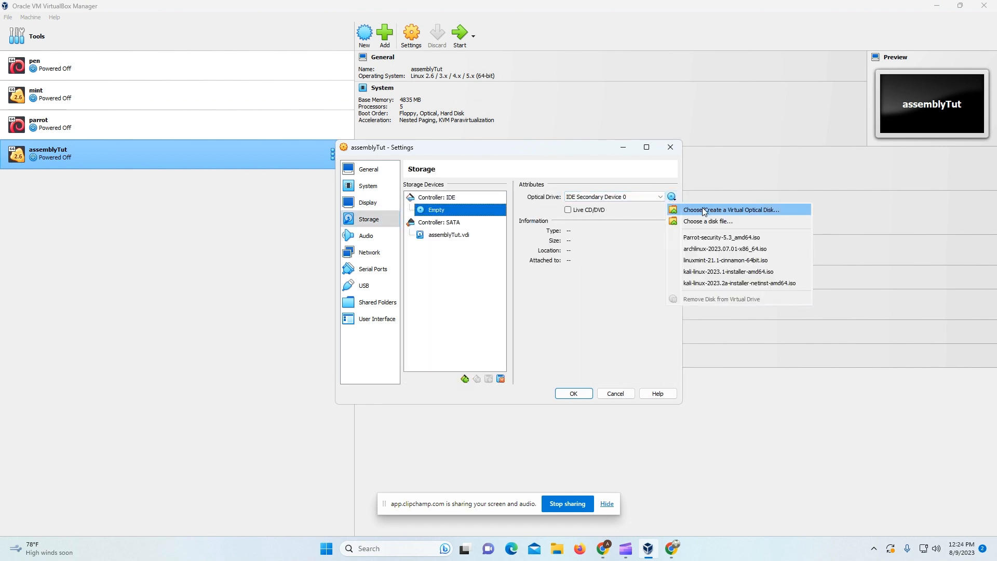
left_click(708, 222)
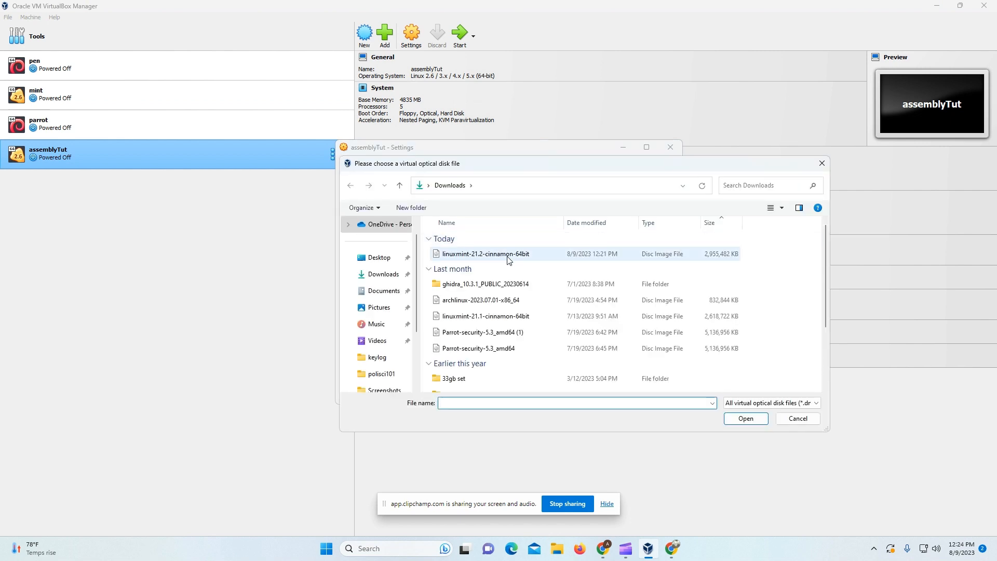
left_click(505, 257)
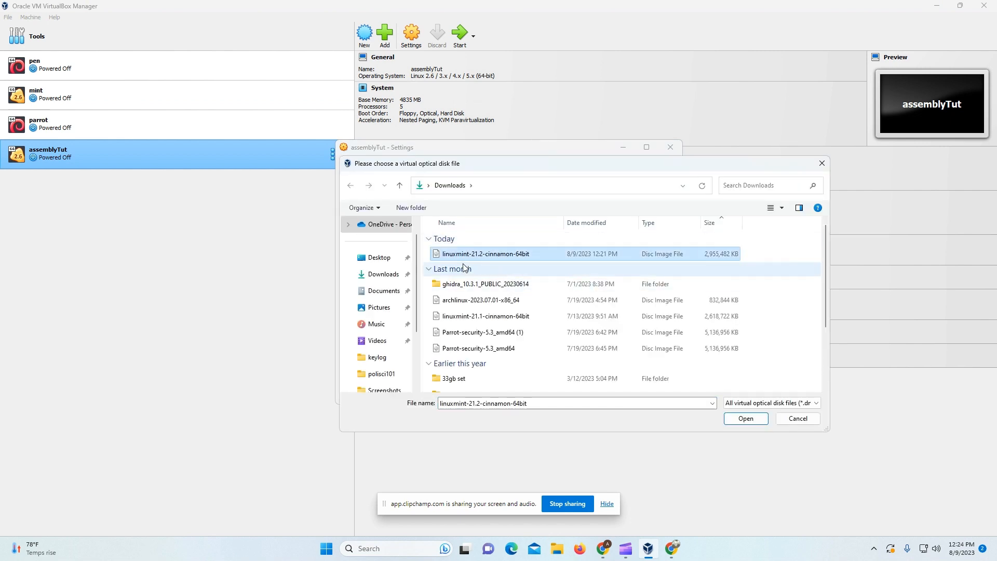
left_click(737, 416)
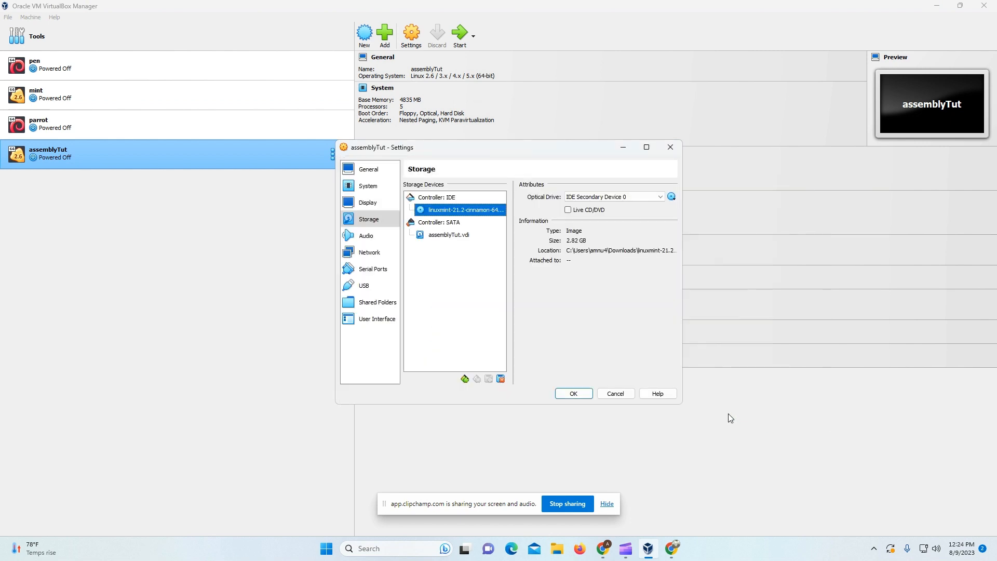
left_click(573, 393)
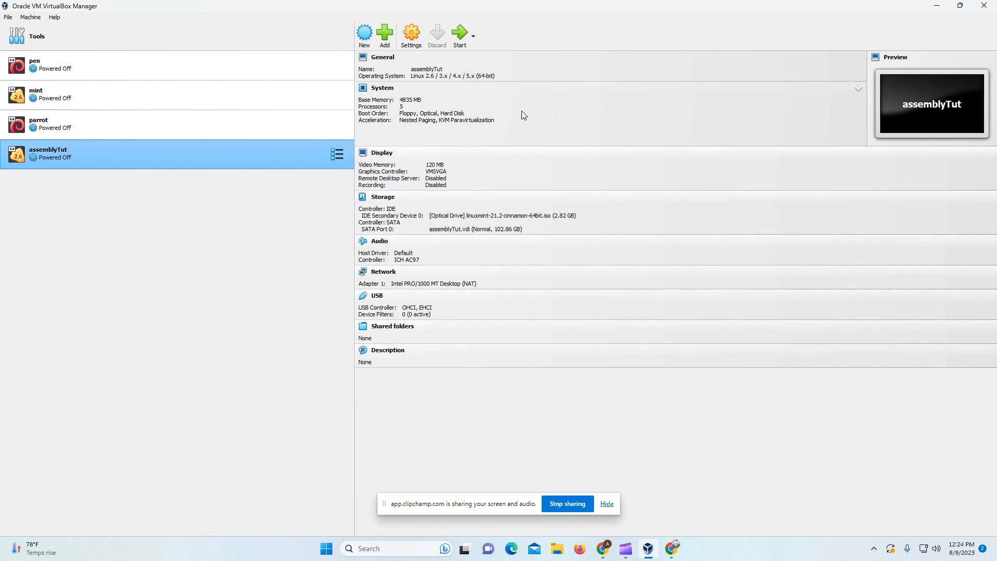
Step: Start the assemblyTut VM and boot the default Linux Mint GRUB entry
left_click(459, 35)
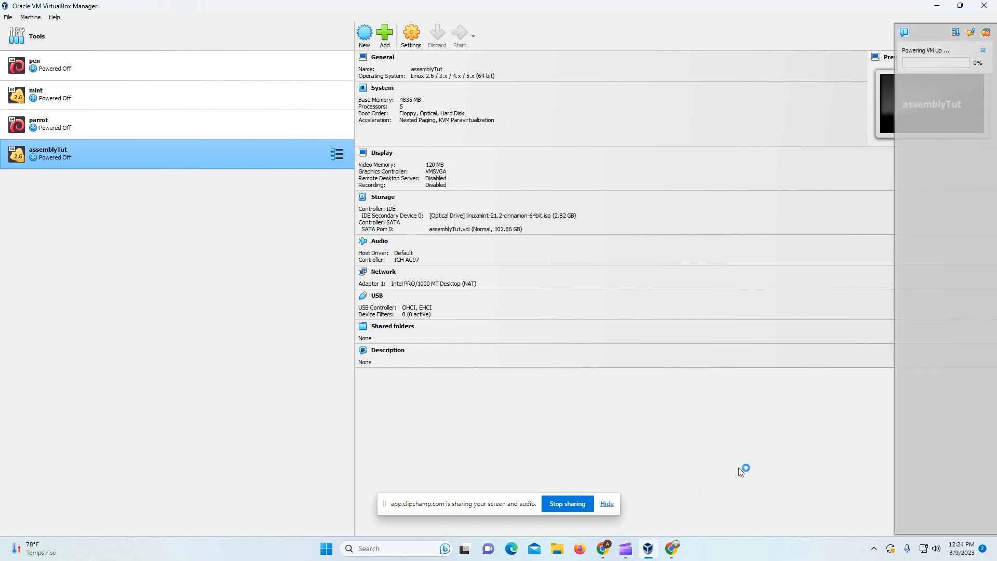
key("alt+Tab")
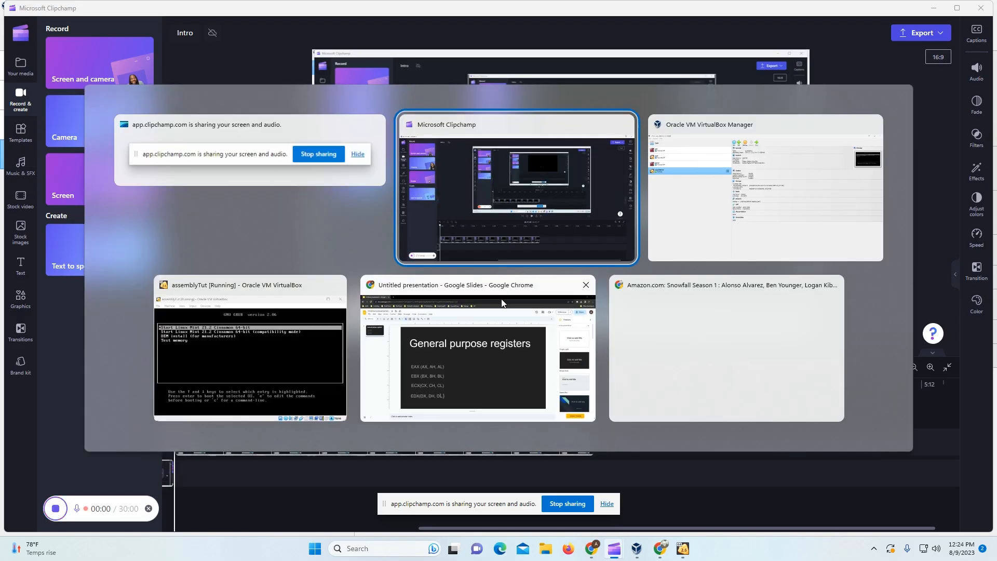
key("alt+Tab")
key("alt+Tab")
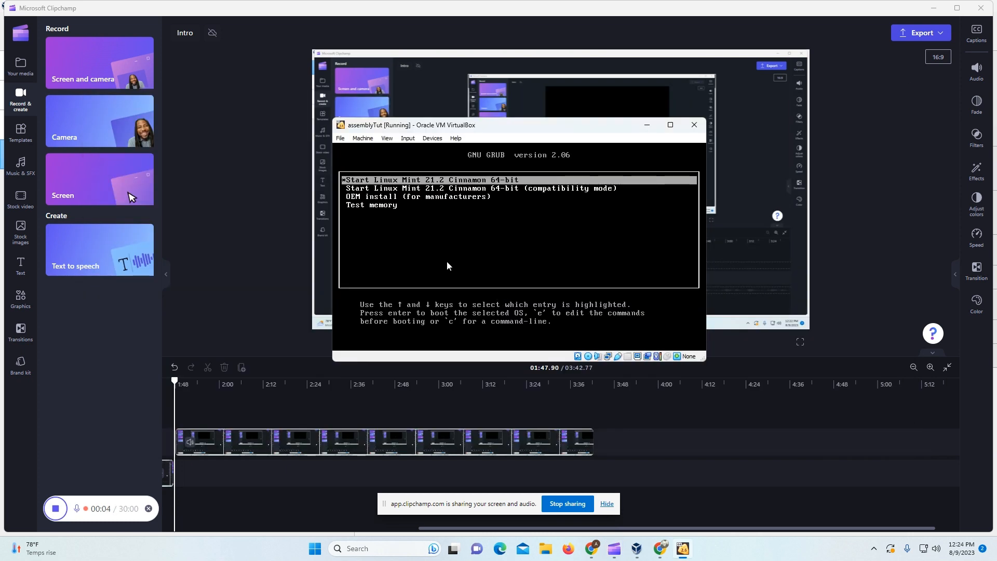
key("Return")
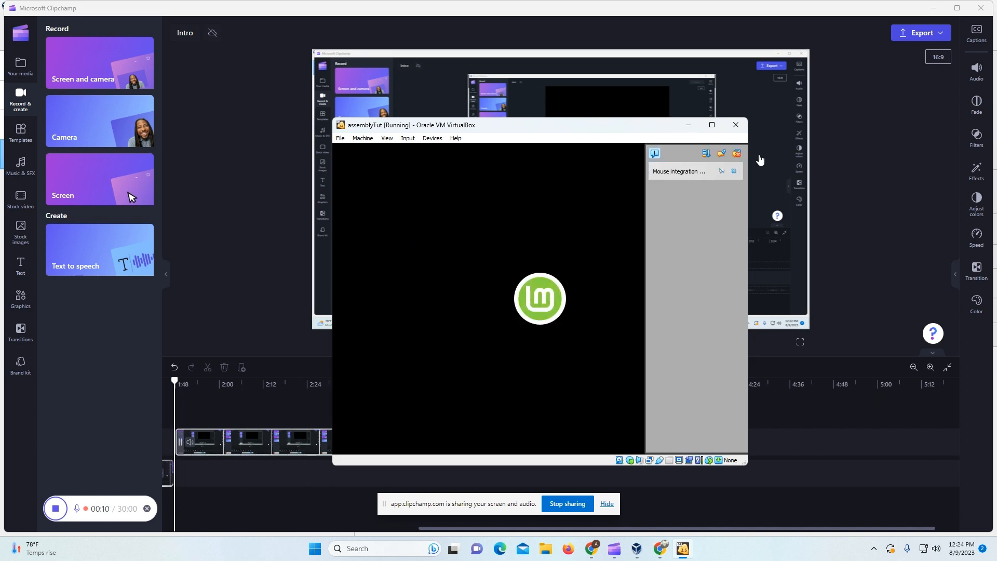
Step: Dismiss the mouse integration notice, widen the VM window, then maximize it
left_click(736, 153)
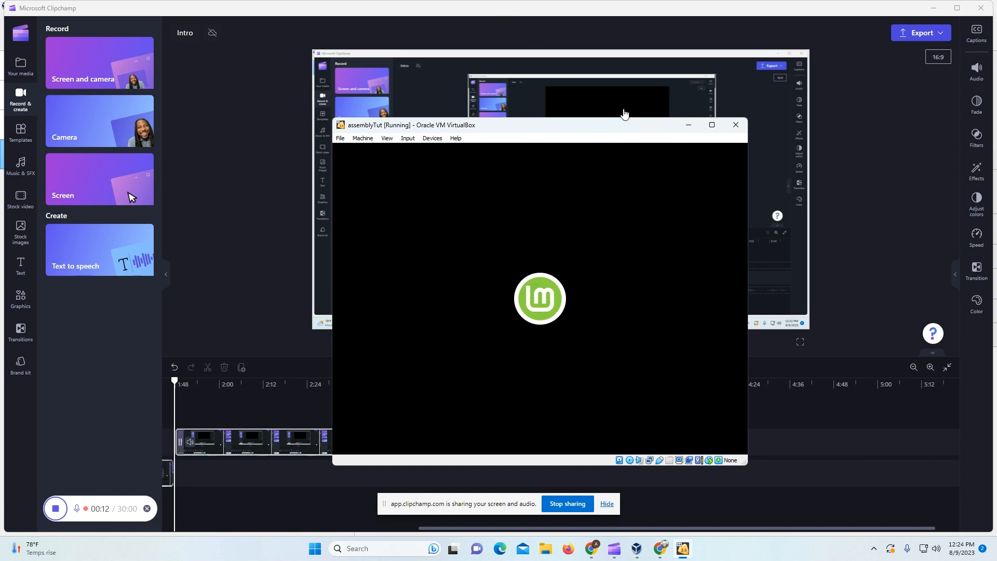
left_click_drag(747, 136, 827, 136)
left_click_drag(333, 290, 227, 291)
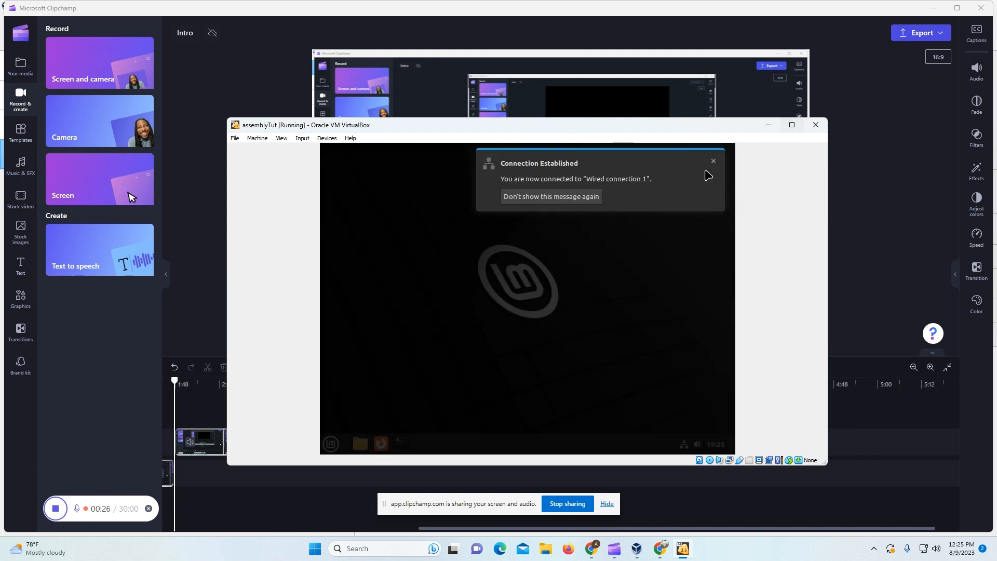
left_click(790, 125)
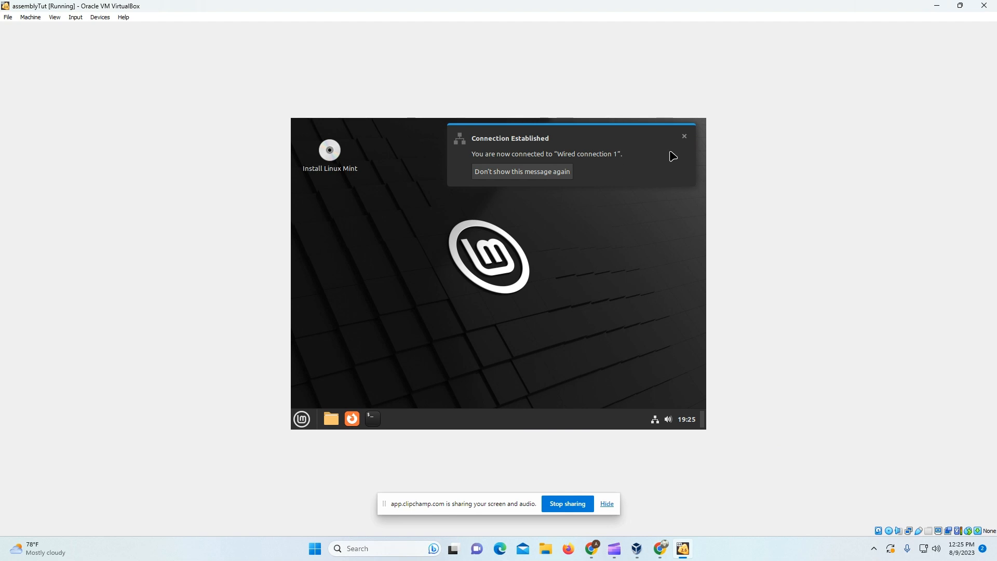
Step: Dismiss the Connection Established notice and launch Install Linux Mint from the live desktop
left_click(684, 136)
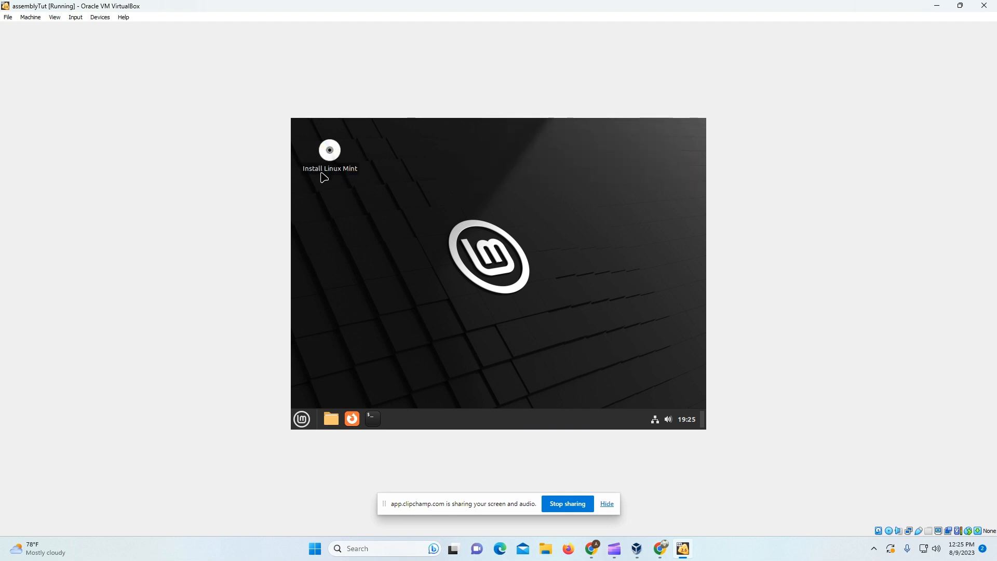
double_click(324, 148)
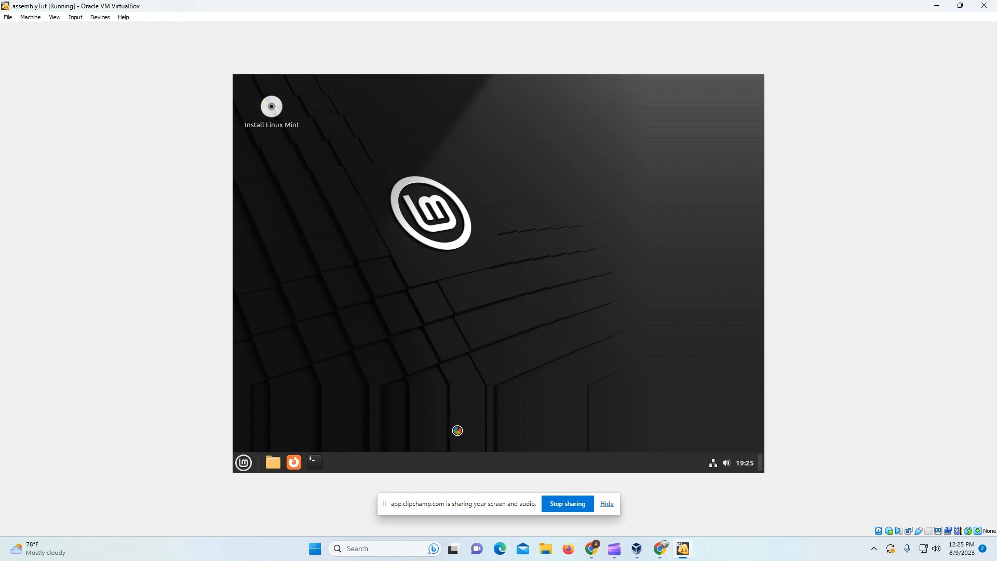
left_click(385, 504)
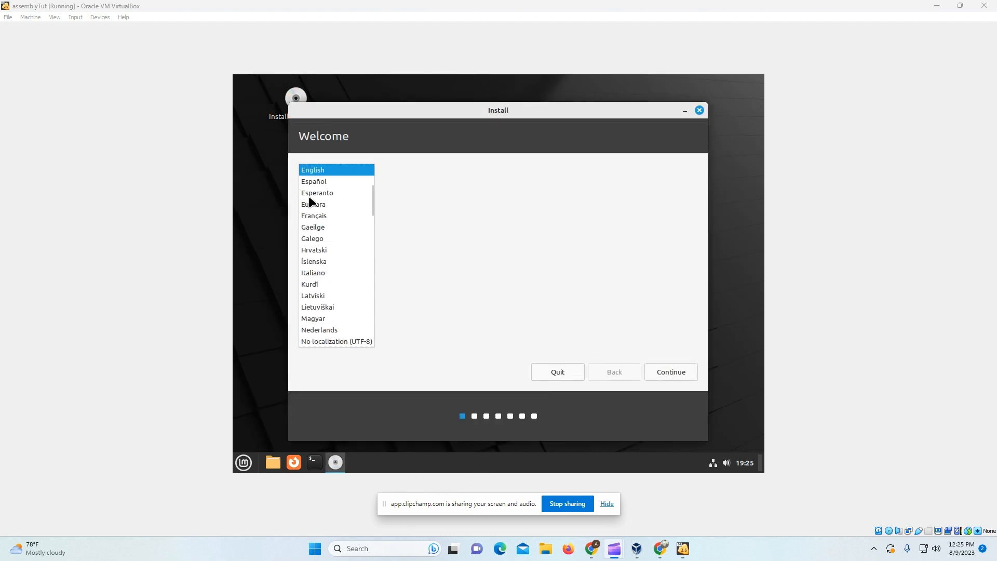
Step: Keep English language and the English (US) keyboard layout, then continue past multimedia codecs
left_click(672, 373)
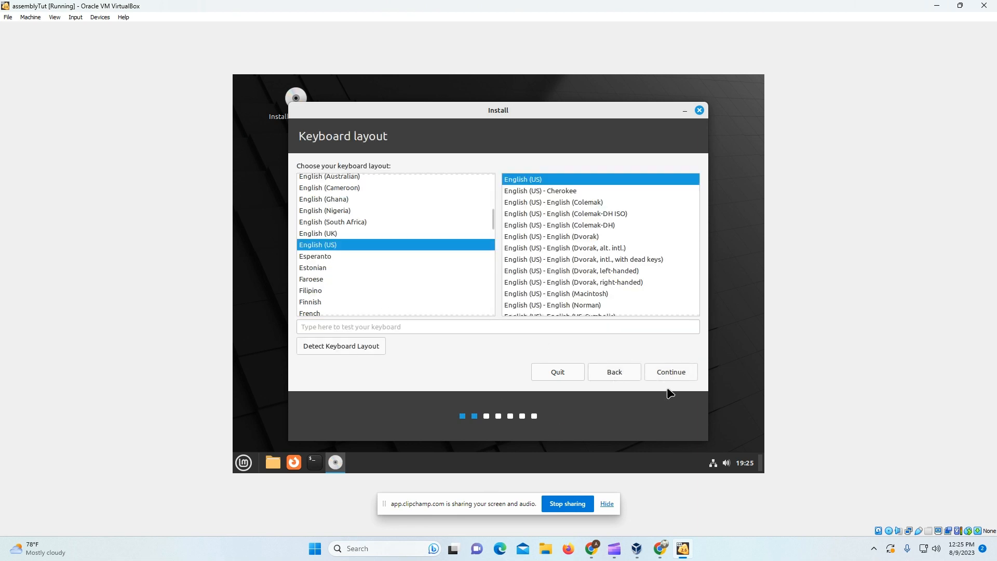
left_click(670, 372)
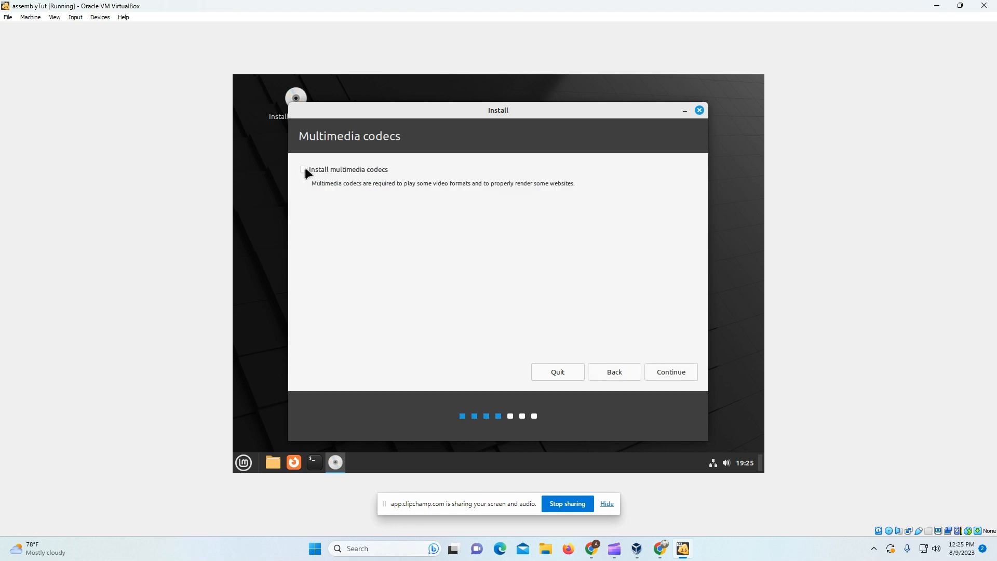
left_click(673, 377)
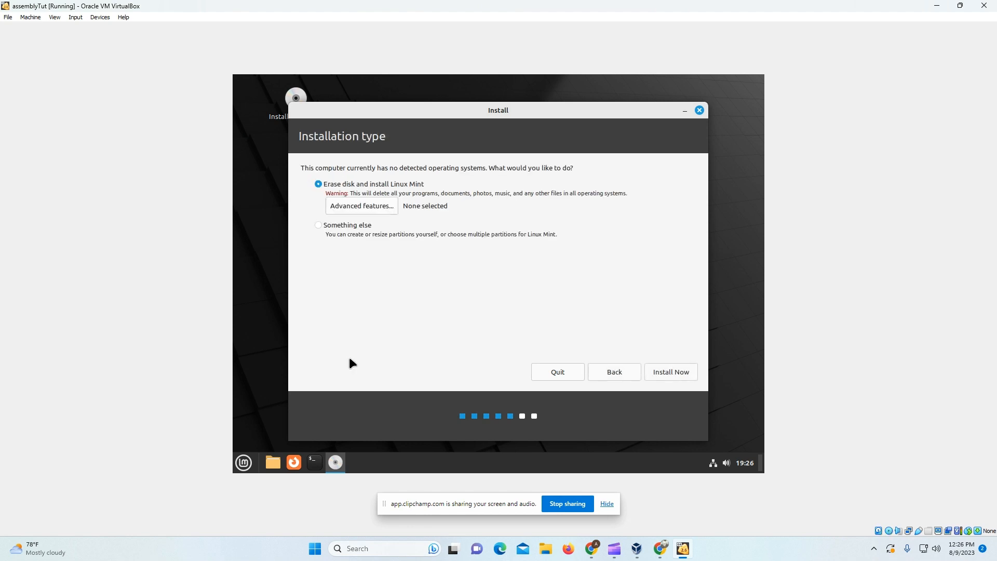
Step: Leave advanced disk features at None, start the install and approve writing partitions to disk
left_click(351, 210)
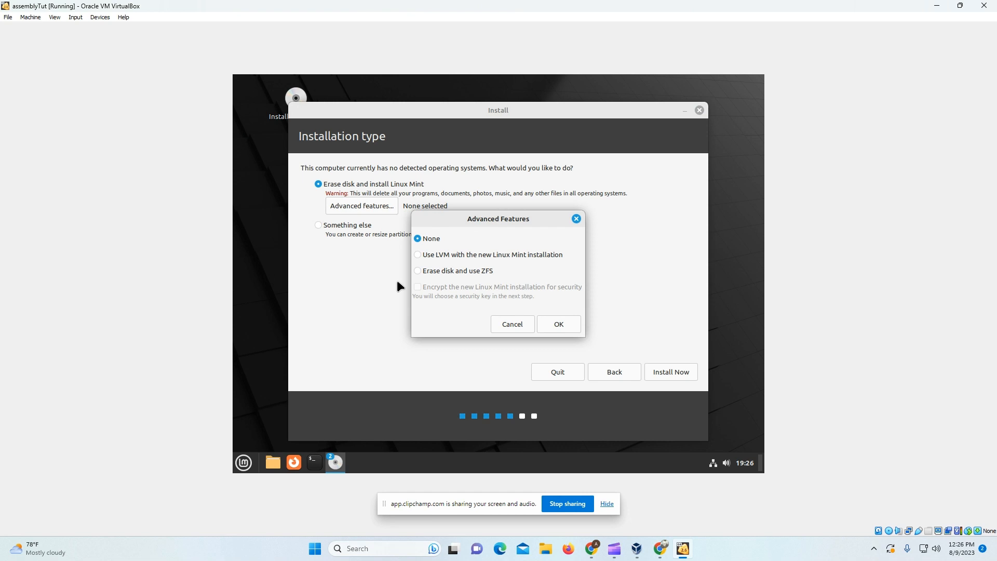
left_click(425, 272)
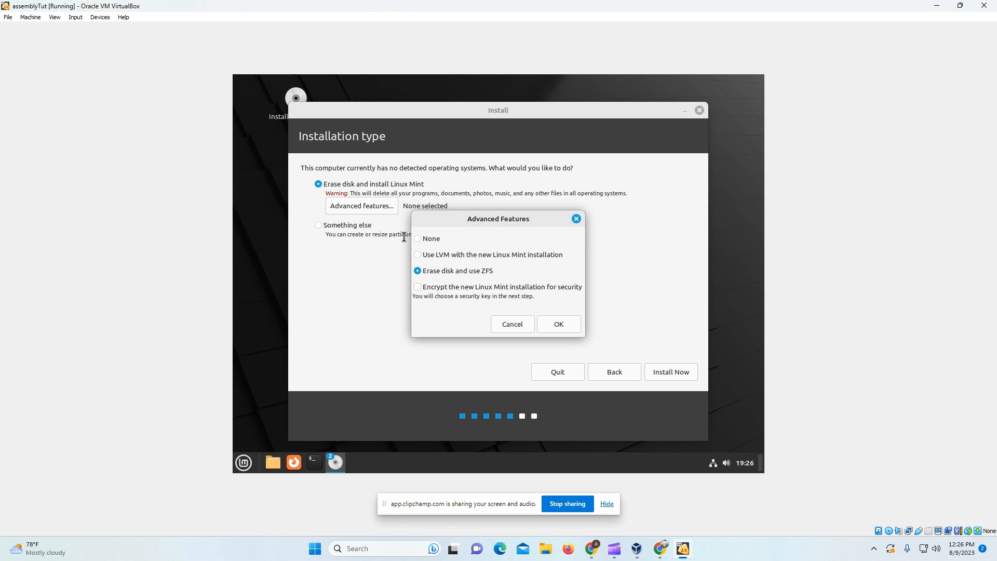
left_click(421, 239)
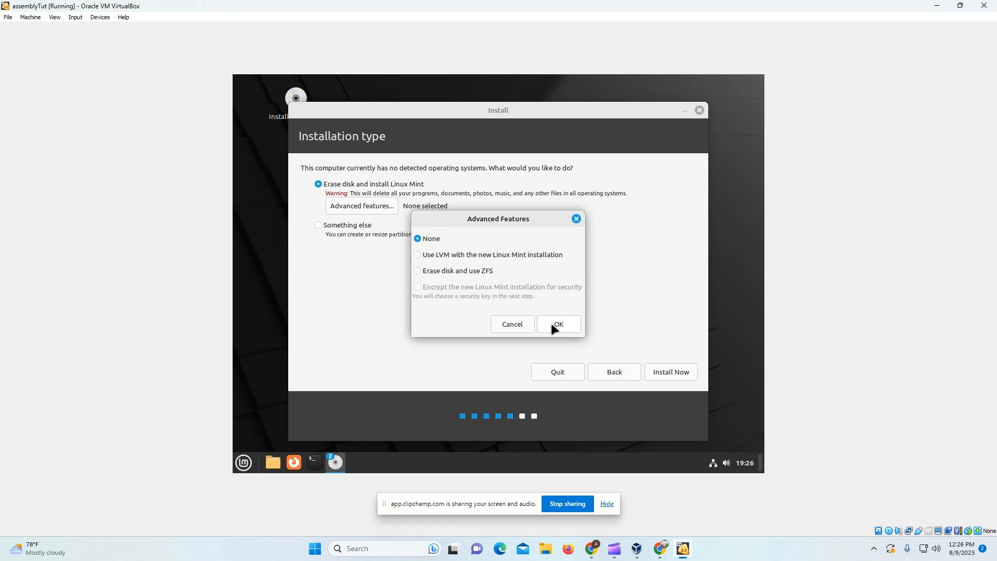
left_click(506, 322)
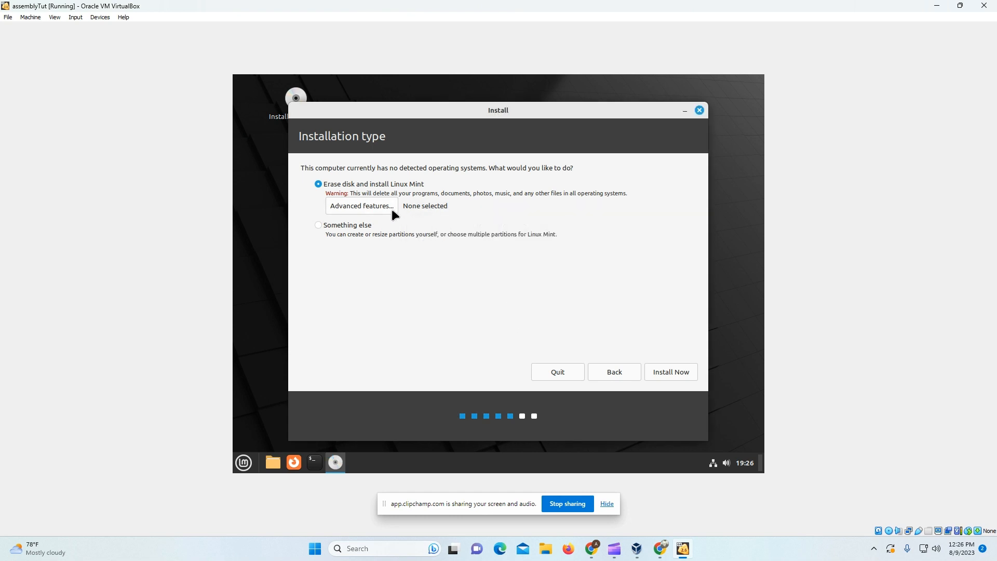
left_click(674, 371)
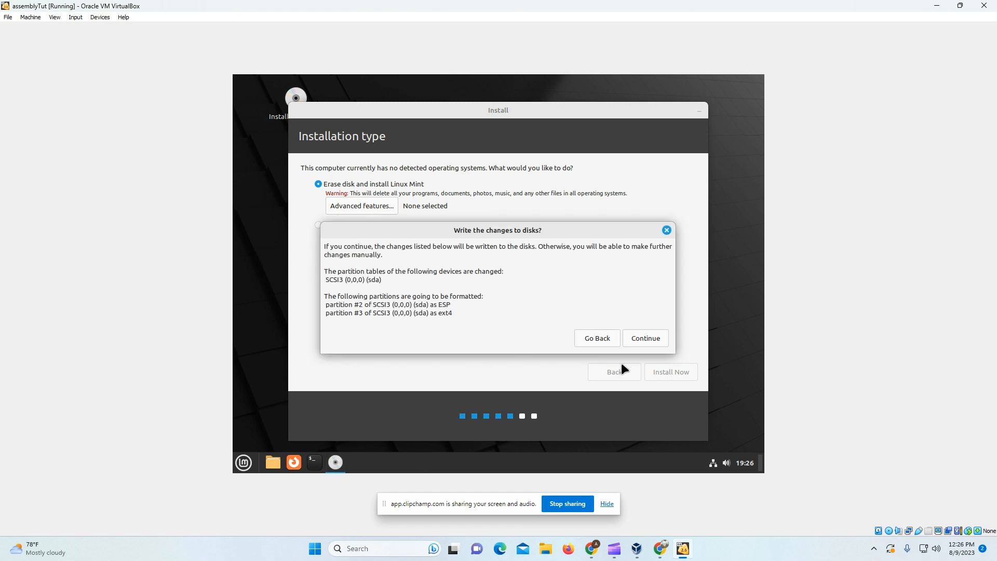
left_click(644, 338)
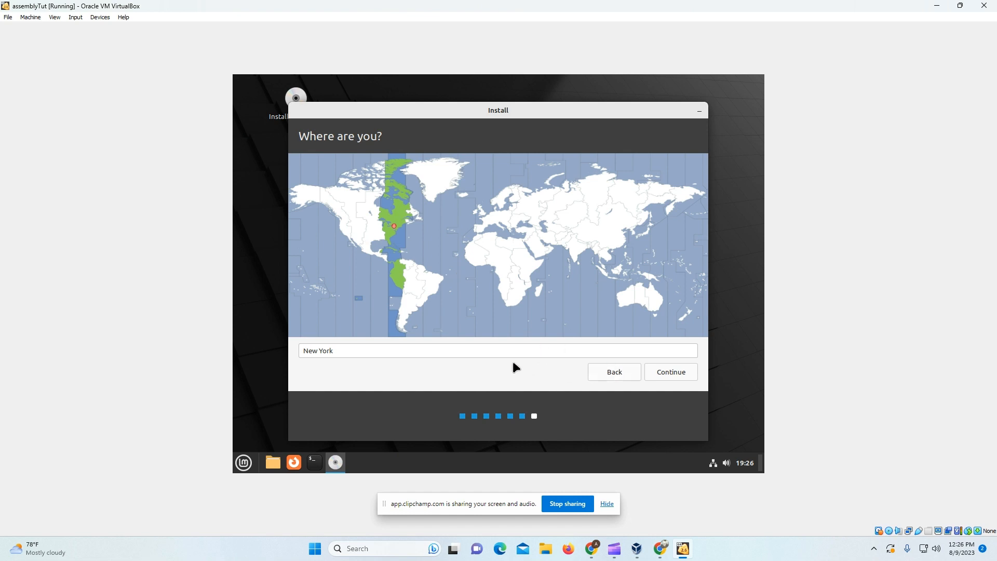
Step: Replace New York with 'Los', choose Los Angeles Time (United States) and continue
left_click(445, 353)
key("BackSpace")
key("BackSpace")
key("BackSpace")
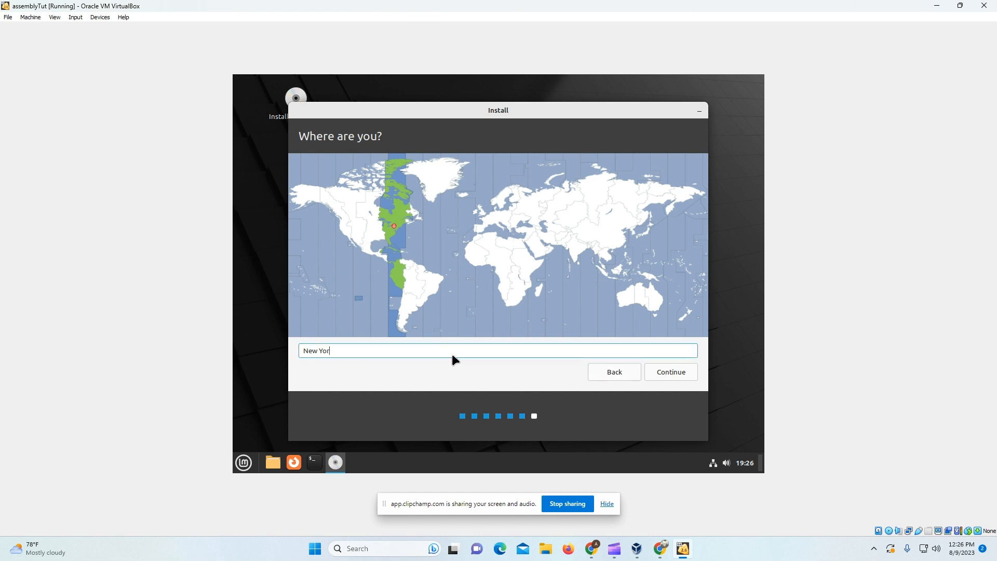
key("BackSpace")
key("BackSpace")
key("BackSpace")
key("BackSpace")
key("BackSpace")
type("Los")
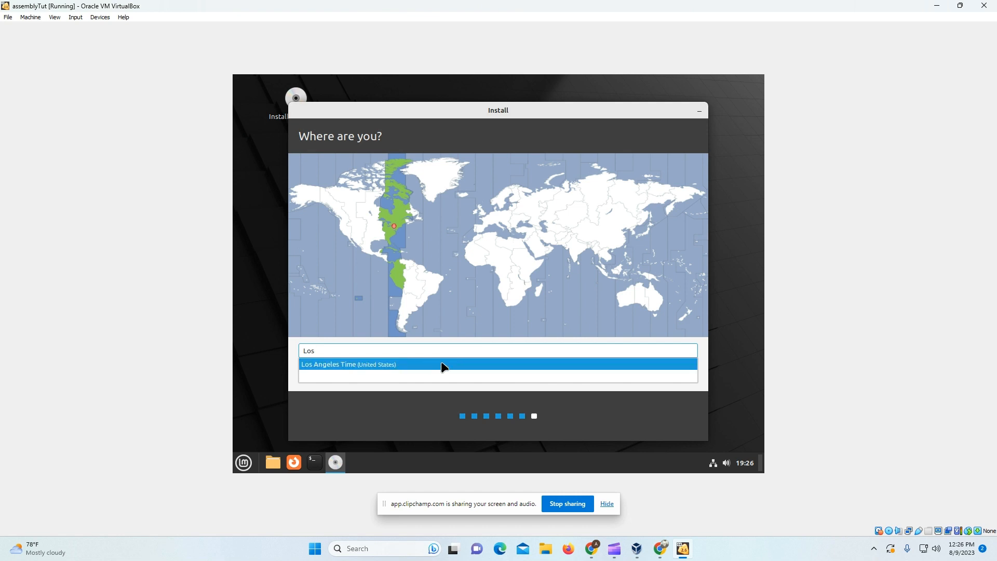
left_click(447, 366)
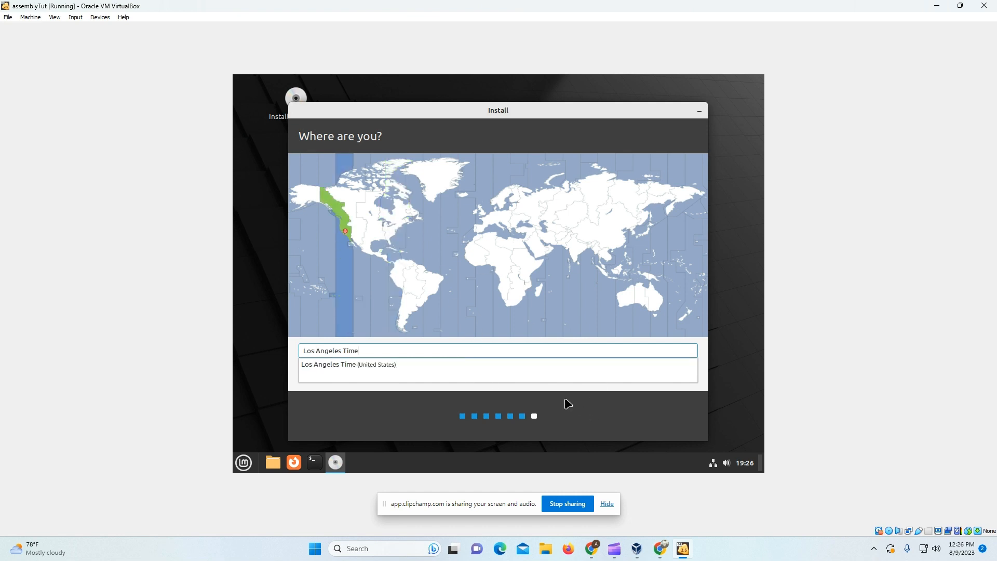
left_click(672, 373)
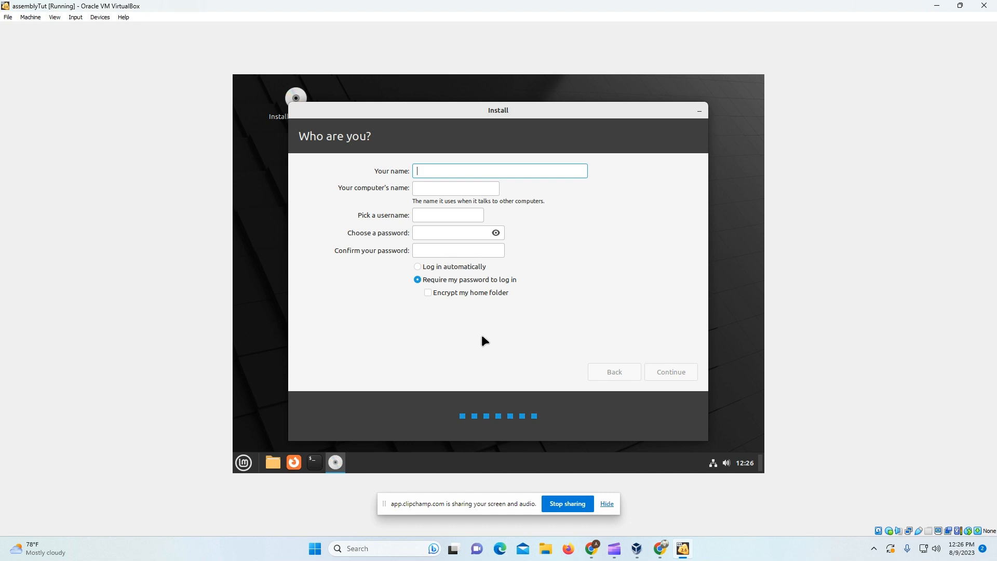
Step: Enter the name 'assembly', giving the computer name assembly-VirtualBox
type("assembly")
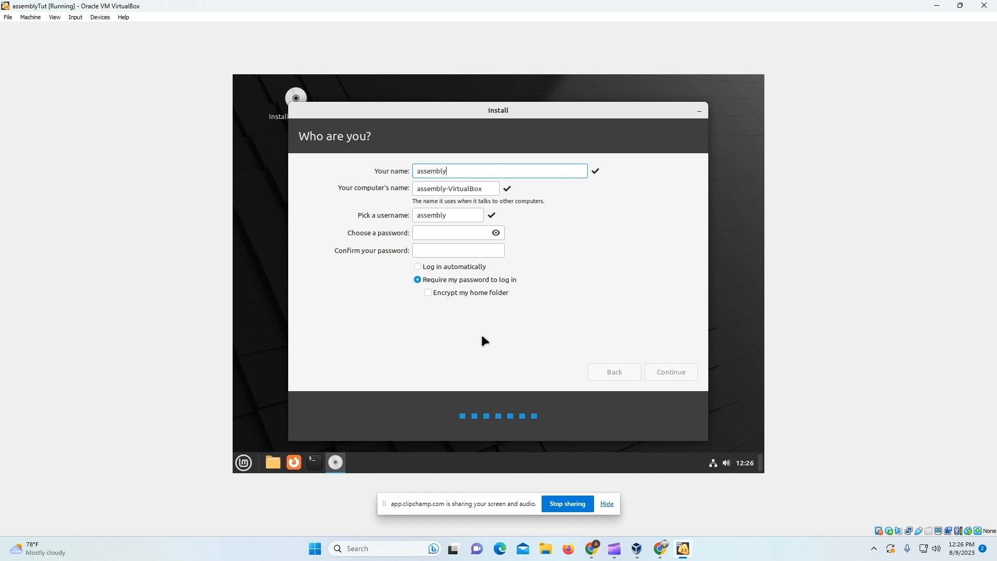
Step: Set and confirm the account password and choose to log in automatically
left_click(448, 233)
type("assembly")
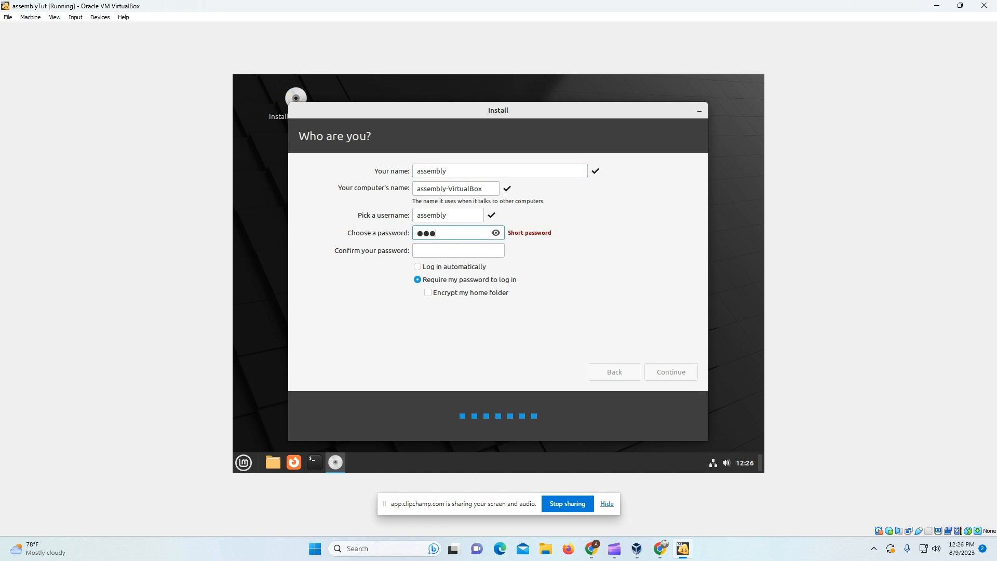
double_click(460, 228)
type("assembl")
key("BackSpace")
key("BackSpace")
key("BackSpace")
key("BackSpace")
key("BackSpace")
key("BackSpace")
key("BackSpace")
type("assembly")
left_click(490, 251)
type("asse")
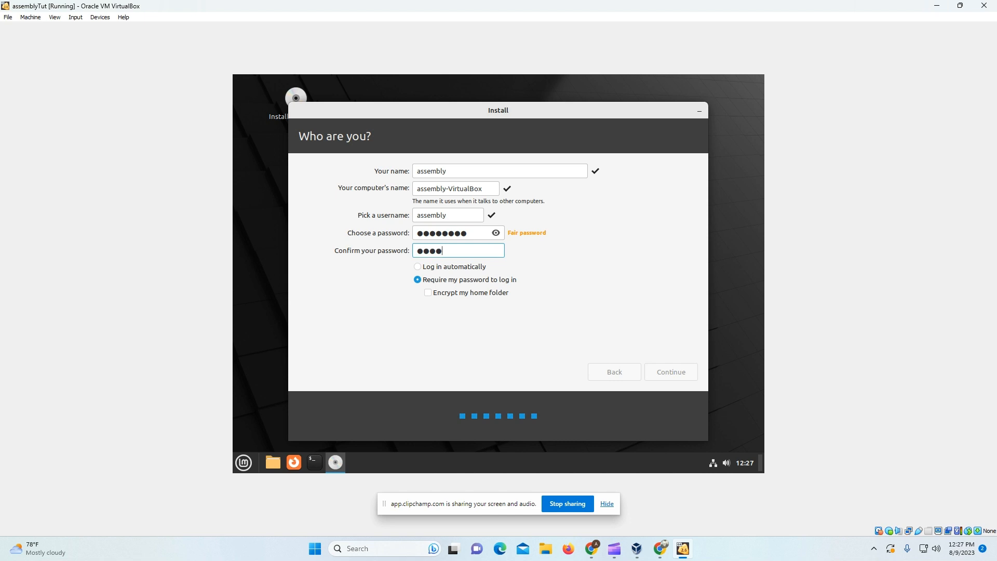
type("mbly")
left_click(415, 267)
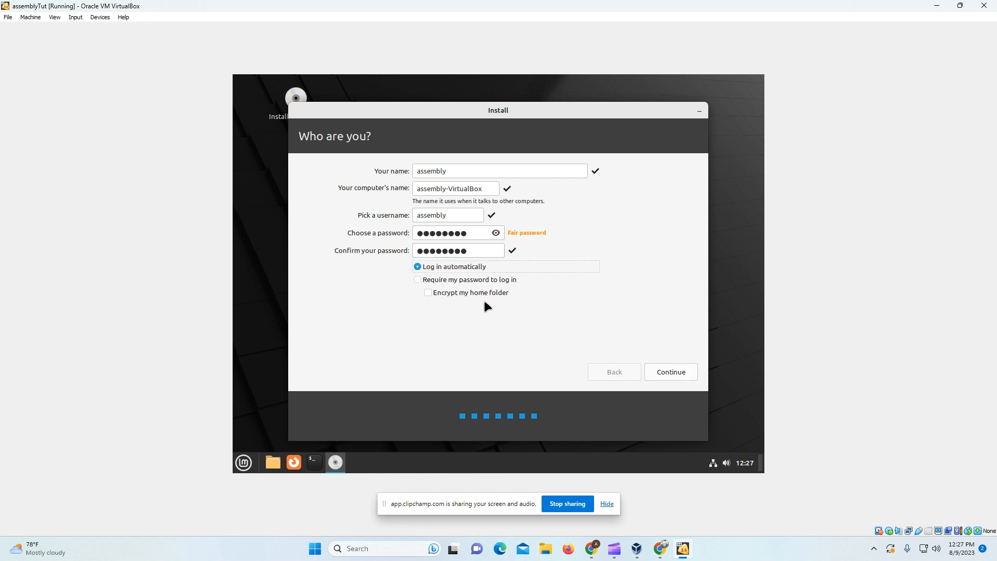
Step: Install Linux Mint with these account details and dismiss the Installation Complete message
left_click(650, 367)
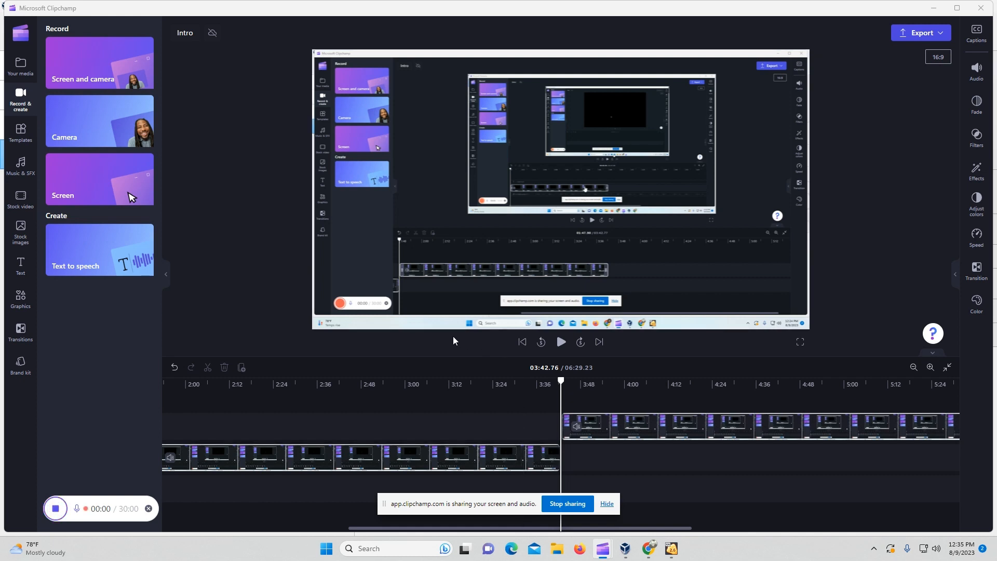
key("alt+Tab")
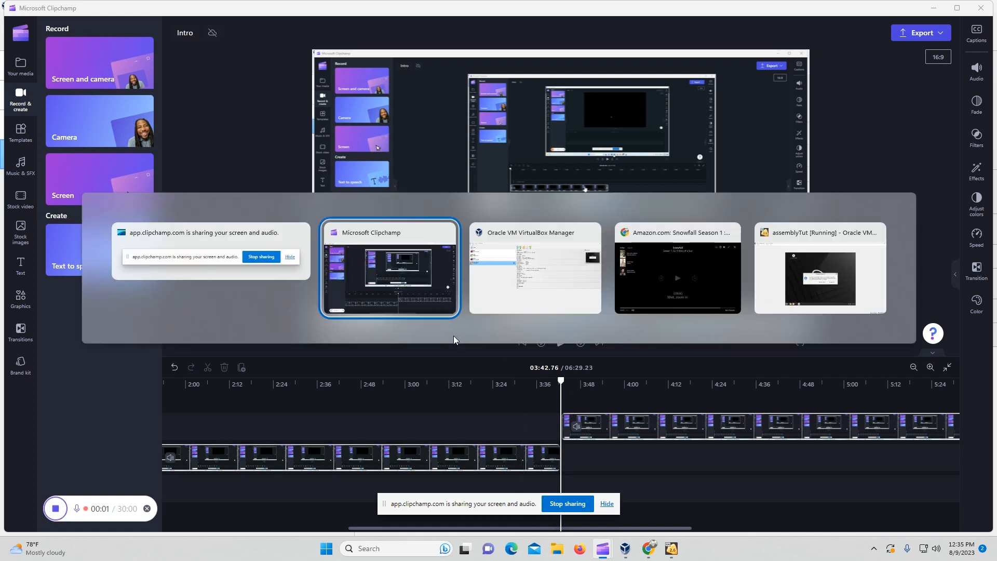
key("alt+Tab")
key("alt+Tab")
key("alt+Tab")
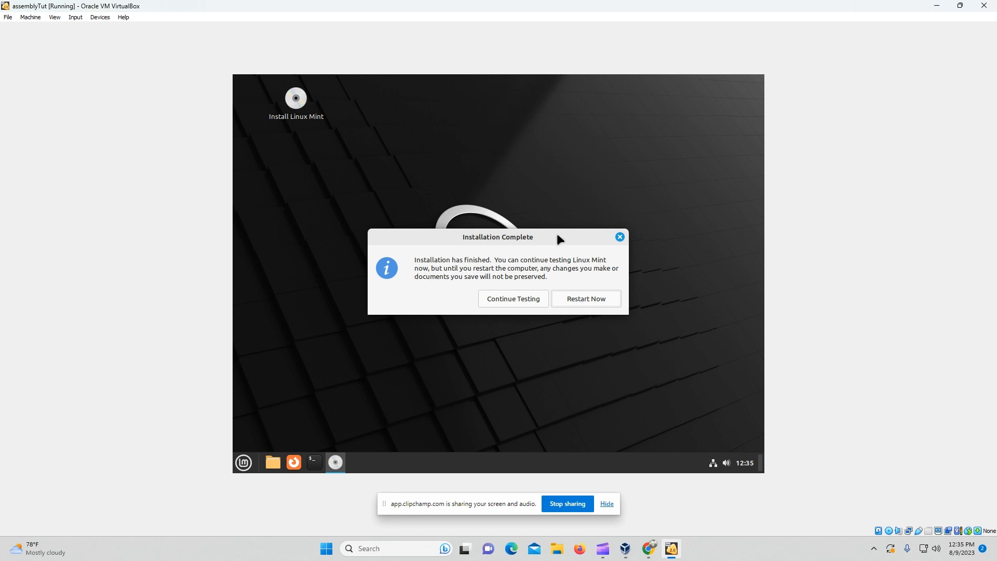
left_click(620, 237)
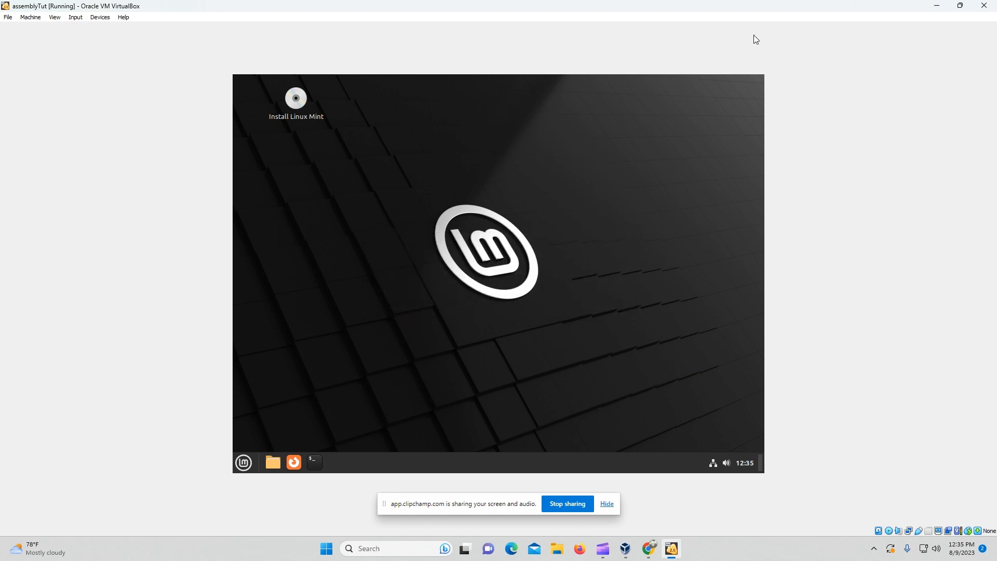
Step: Close the VM window and power off the assemblyTut machine
left_click(983, 5)
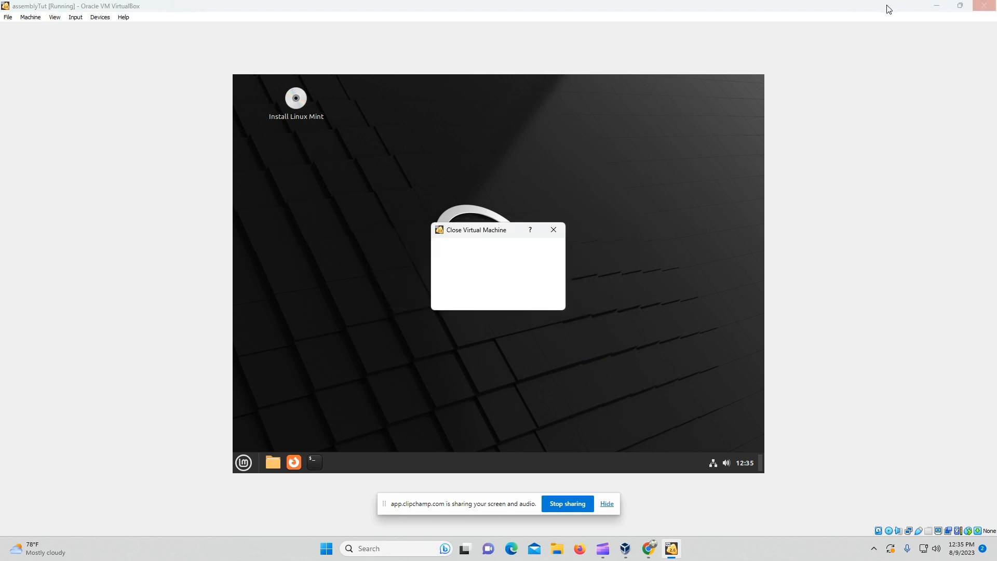
left_click(535, 282)
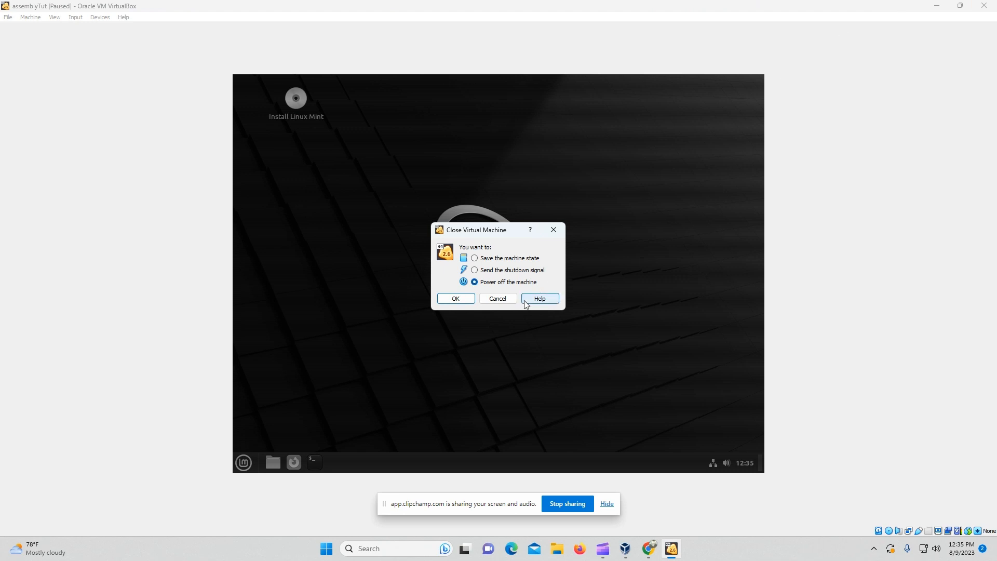
left_click(449, 299)
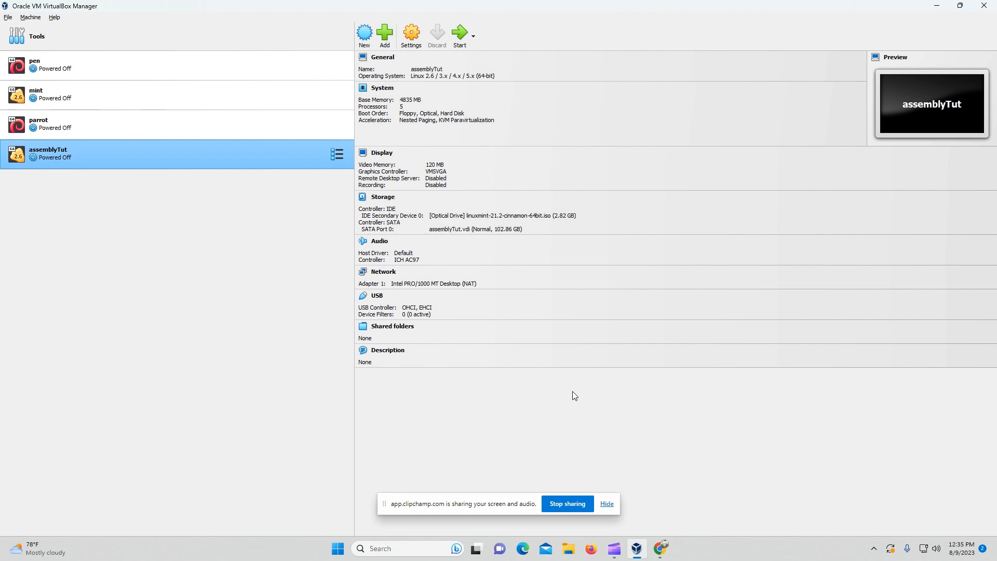
Step: Remove the linuxmint ISO optical drive from assemblyTut's storage, leaving only assemblyTut.vdi under SATA
left_click(410, 45)
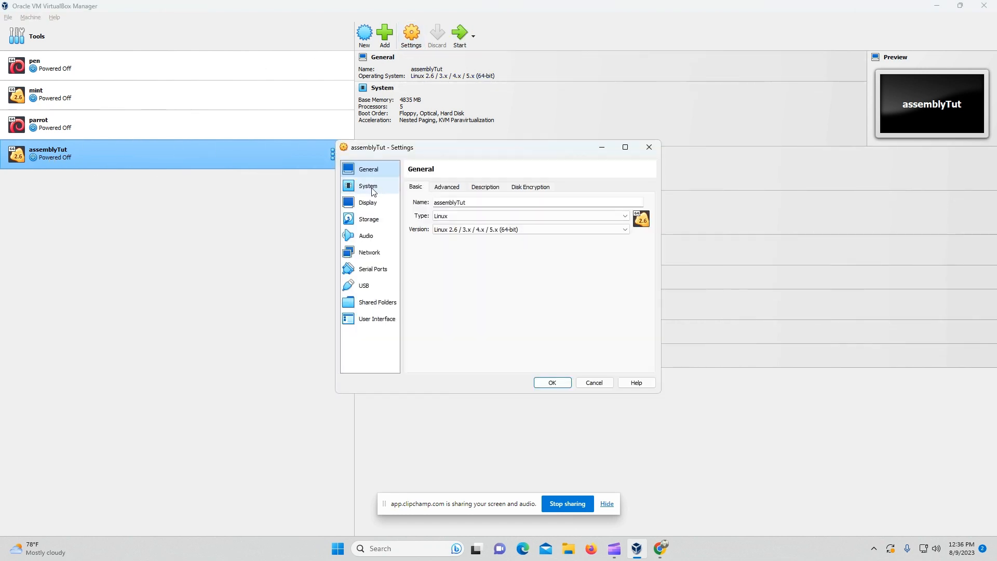
left_click(371, 222)
left_click(447, 211)
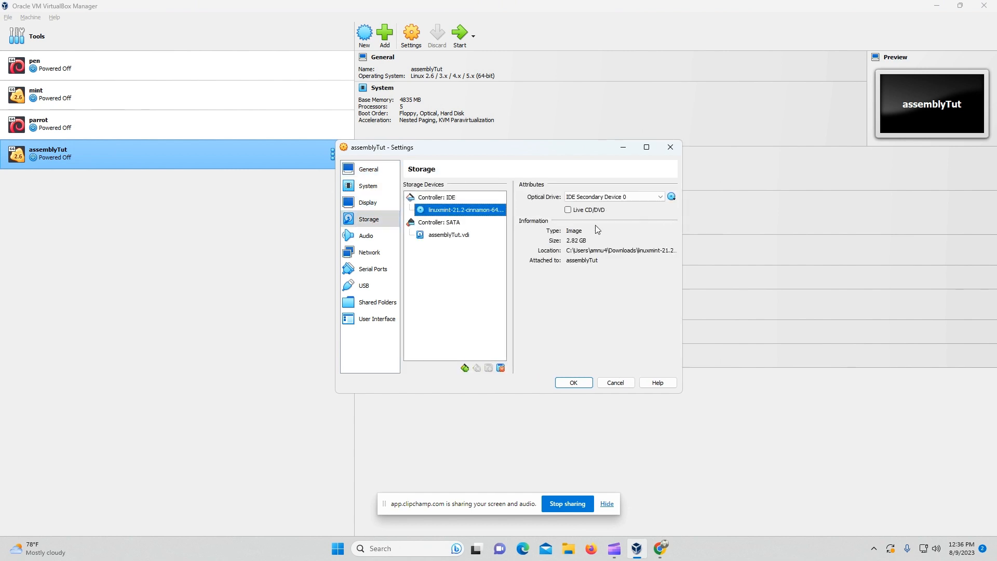
right_click(477, 213)
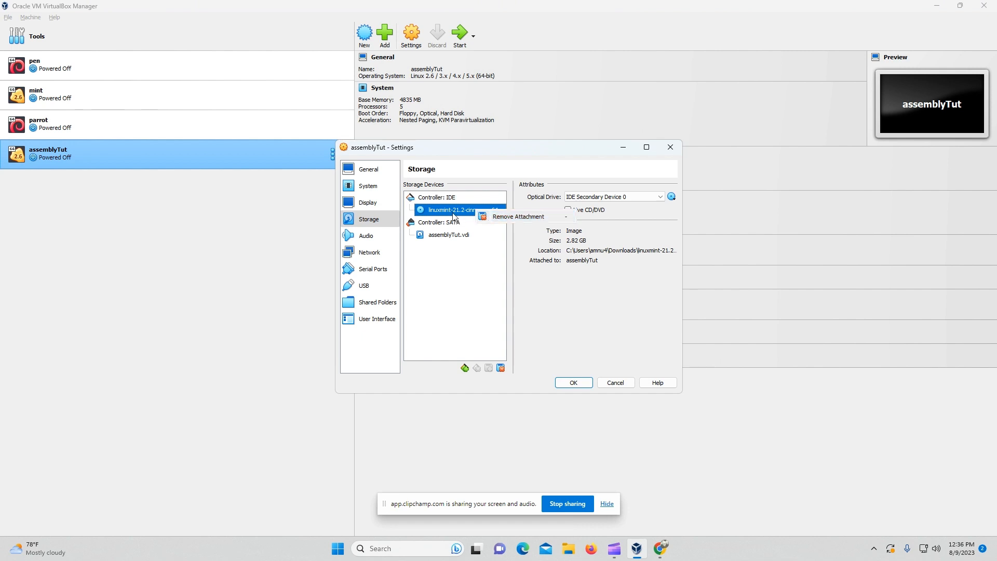
left_click(496, 220)
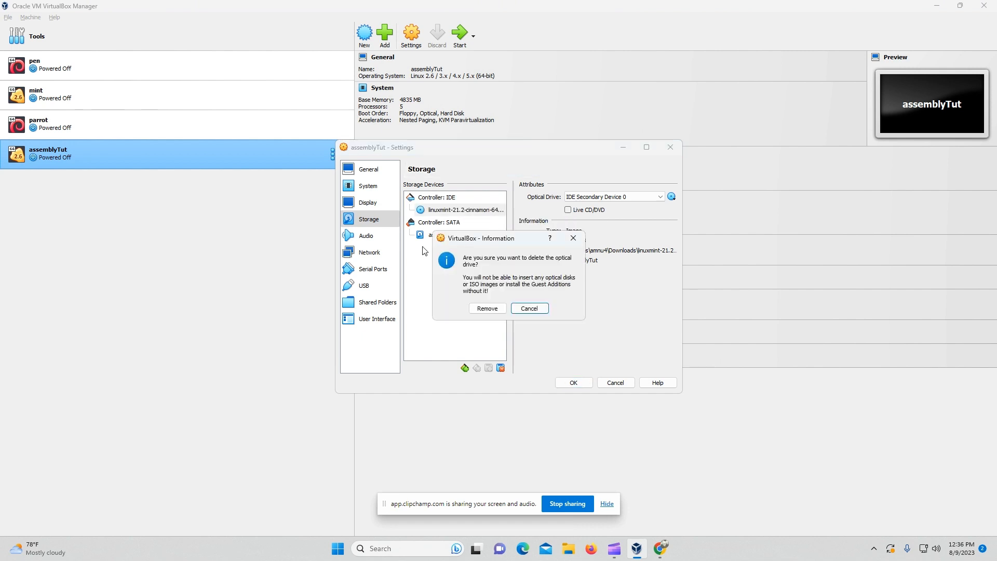
left_click(487, 308)
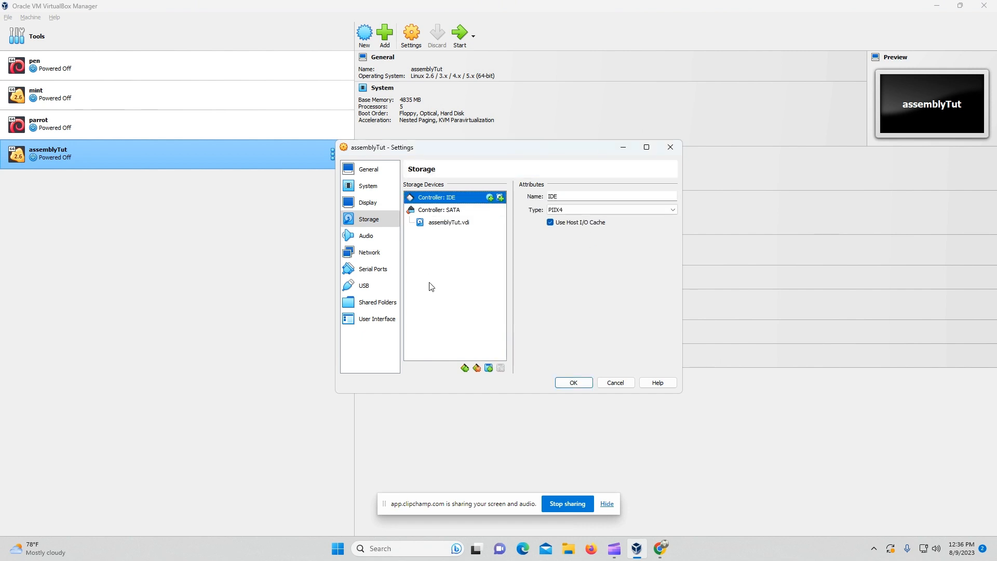
left_click(570, 379)
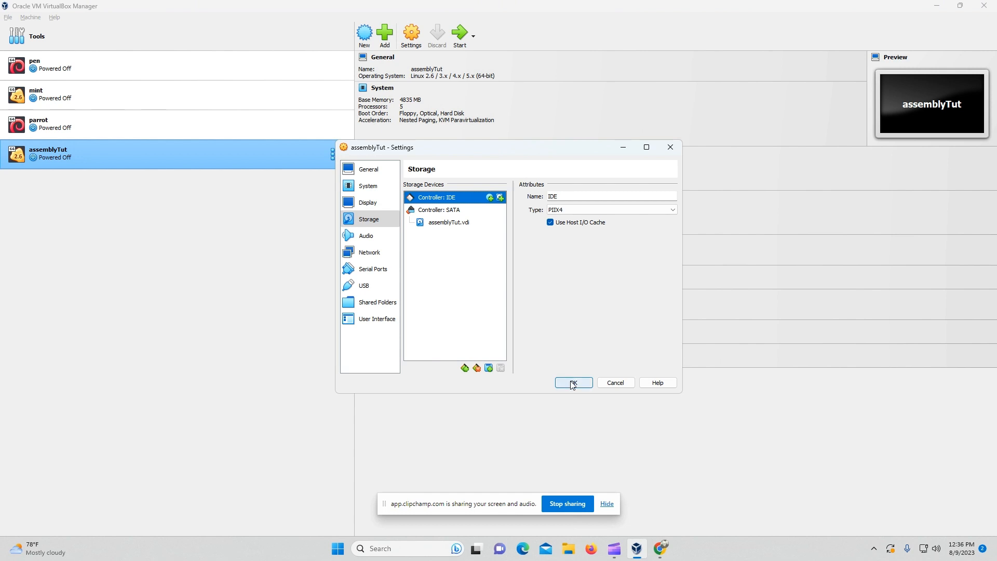
Step: Start assemblyTut and close the notifications and the Linux Mint Welcome window
left_click(462, 41)
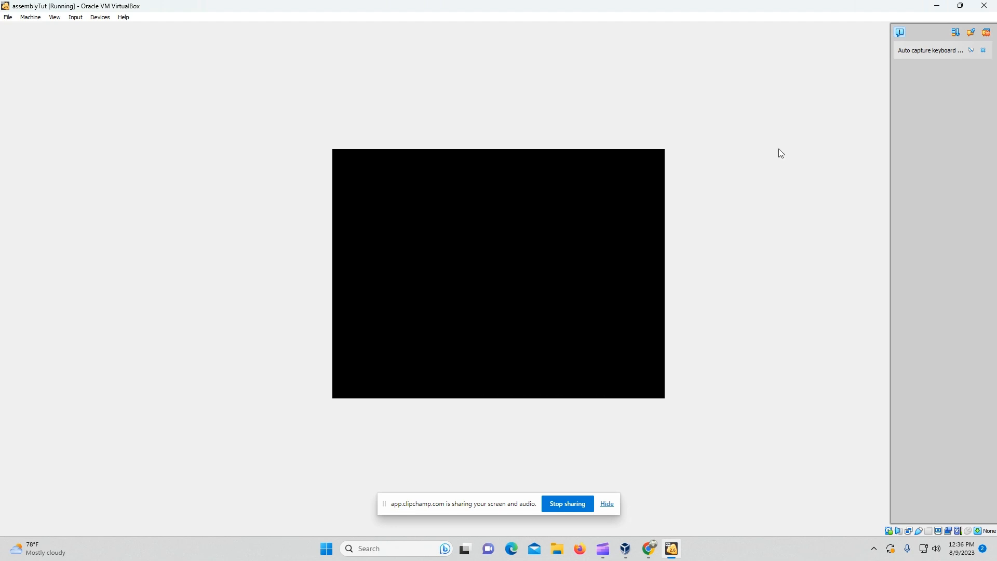
left_click(985, 34)
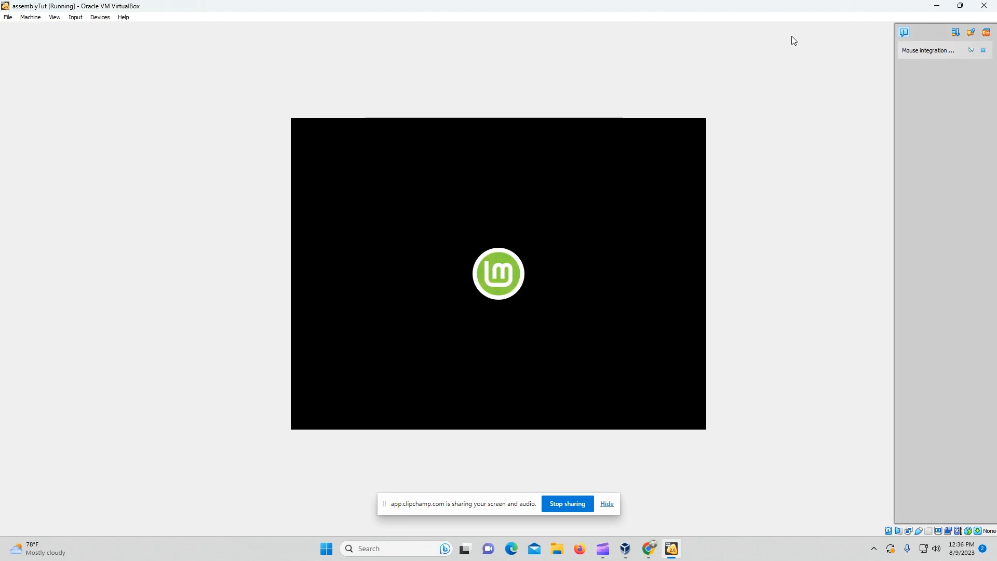
left_click(985, 33)
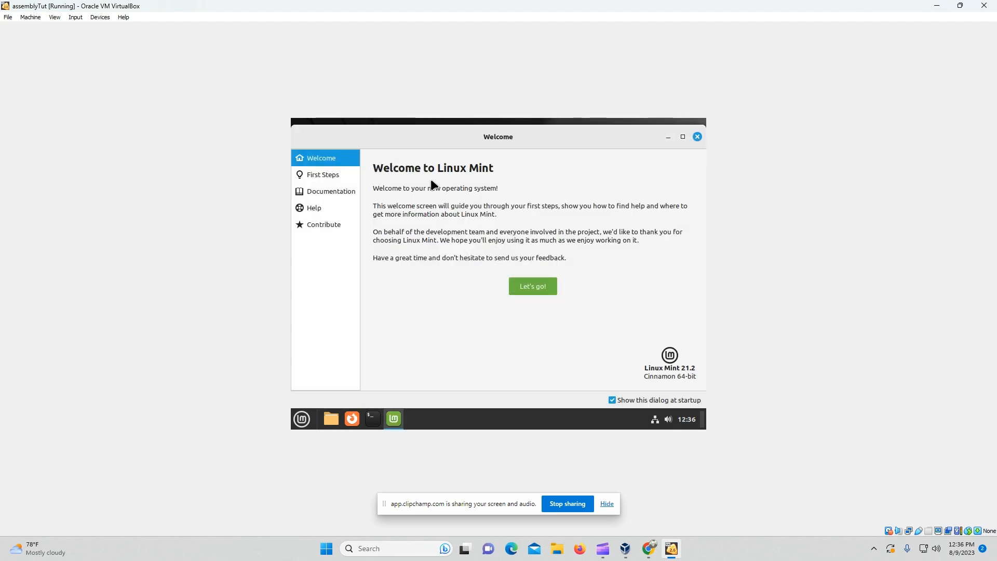
left_click(697, 137)
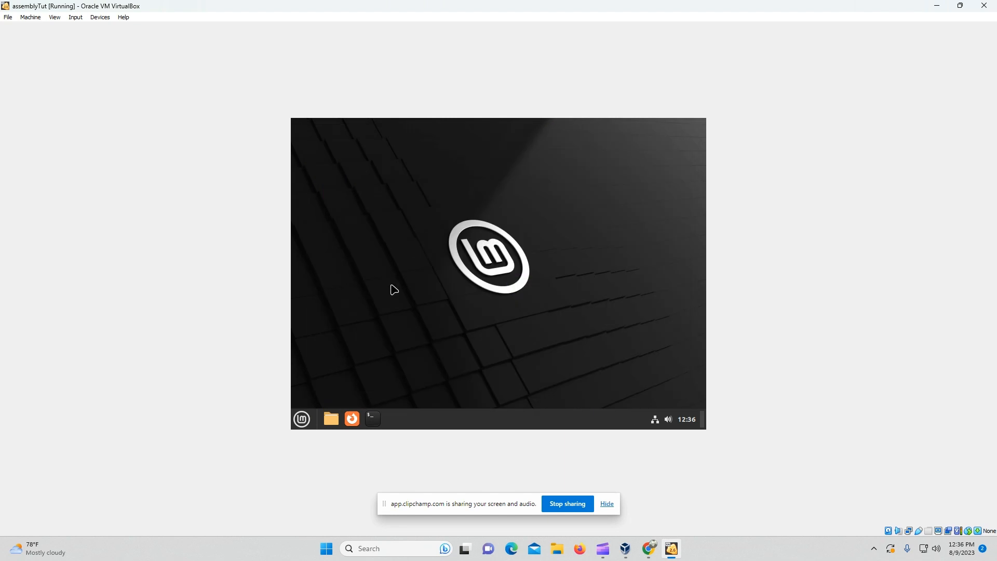
Step: Fit the VM window to the guest screen with View > Adjust Window Size
left_click(55, 18)
mouse_move(97, 20)
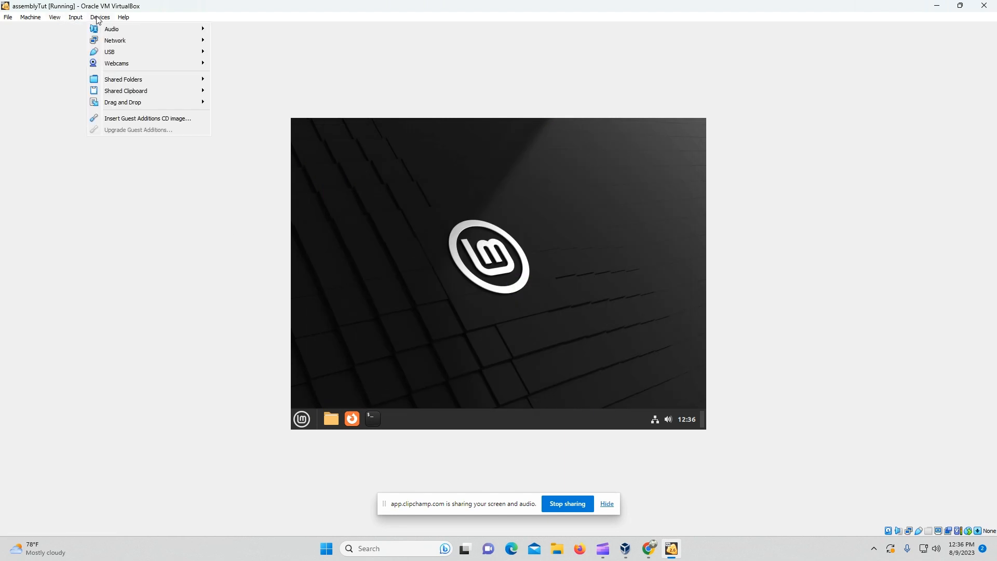
mouse_move(61, 22)
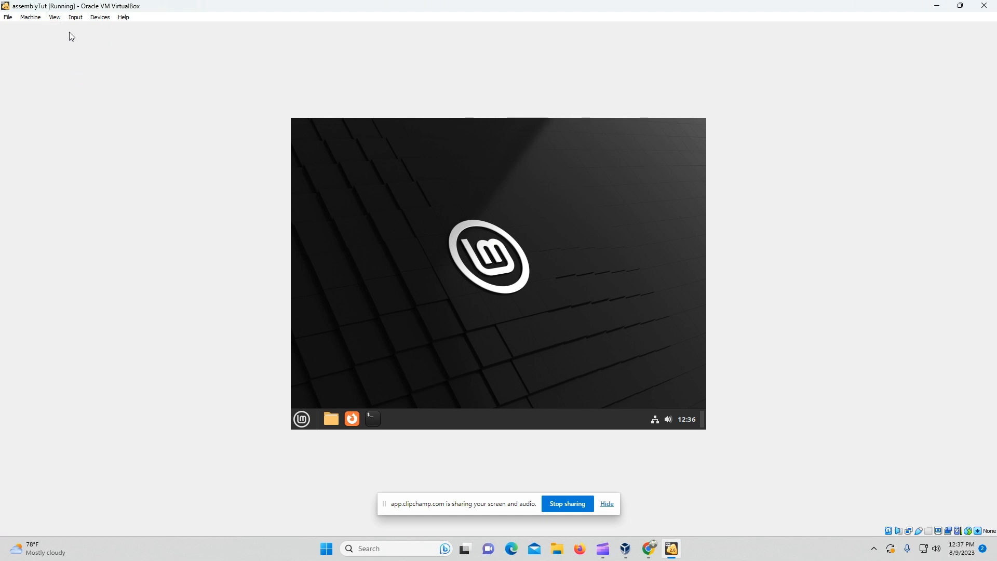
left_click(87, 67)
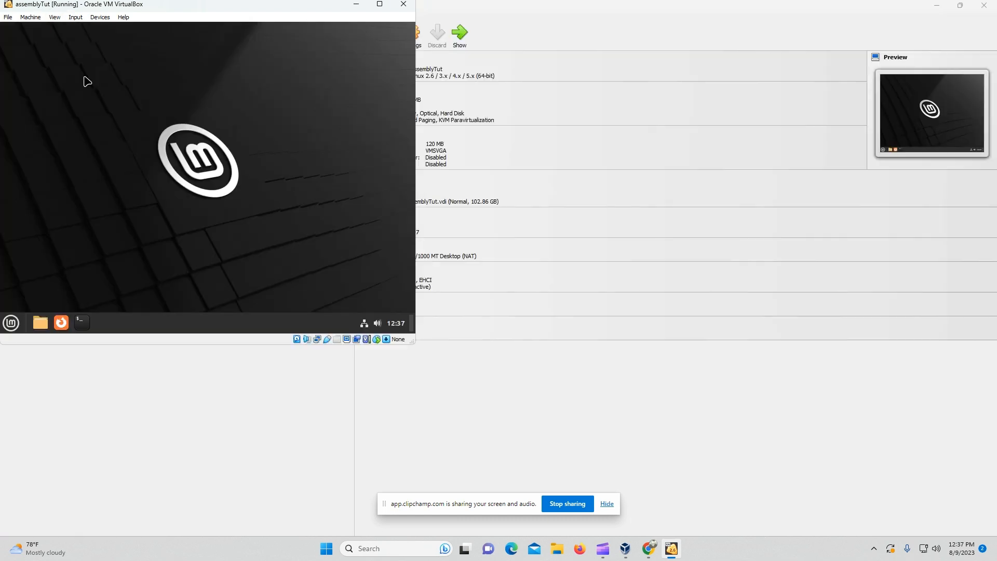
left_click(60, 18)
Step: Enable Auto-resize Guest Display, adjust the window size and maximize the VM window
mouse_move(123, 17)
left_click(380, 4)
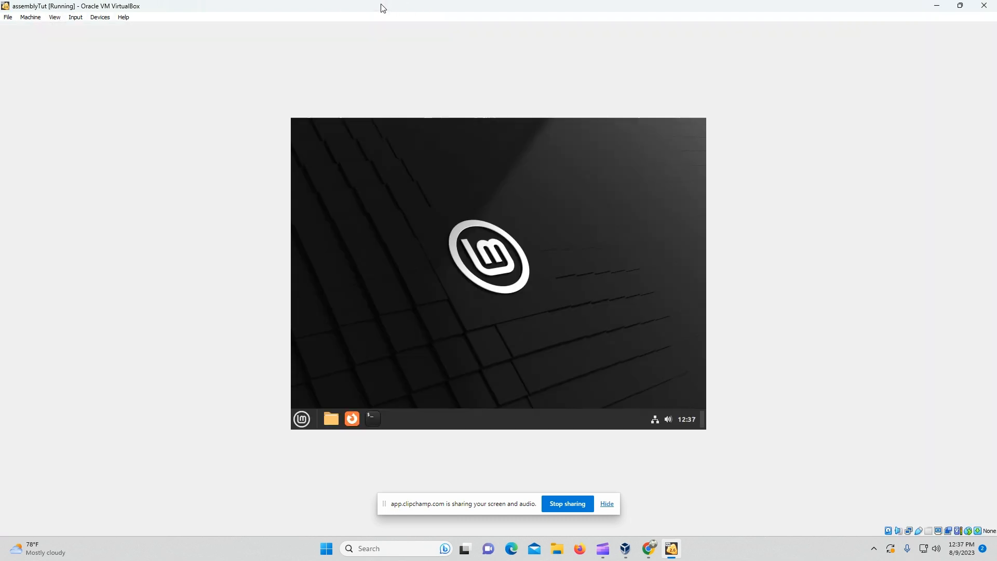
left_click(55, 17)
left_click(58, 79)
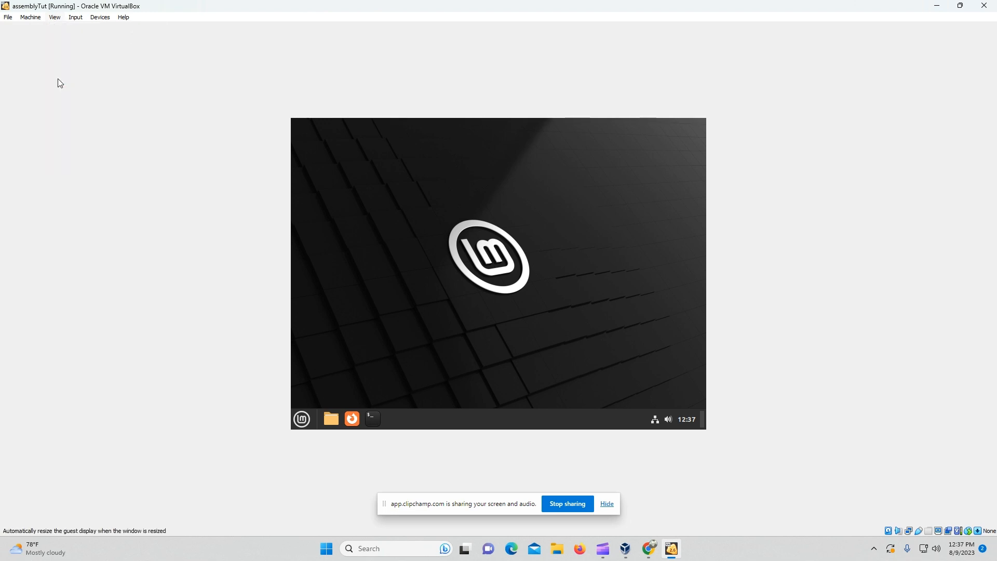
left_click(59, 19)
left_click(76, 68)
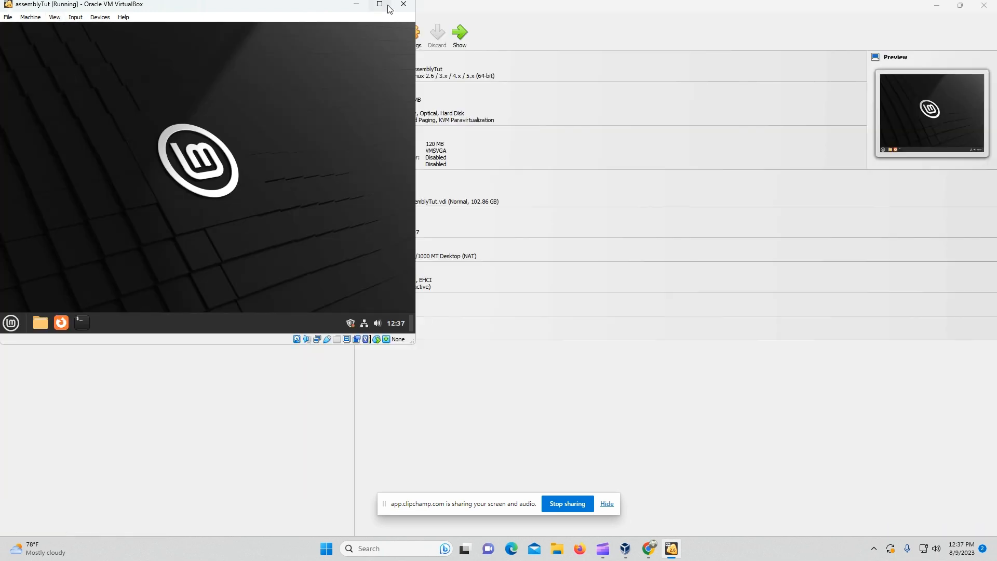
left_click(386, 5)
Step: Insert the Guest Additions CD image and dismiss the 'Can't mount image' error
left_click(93, 19)
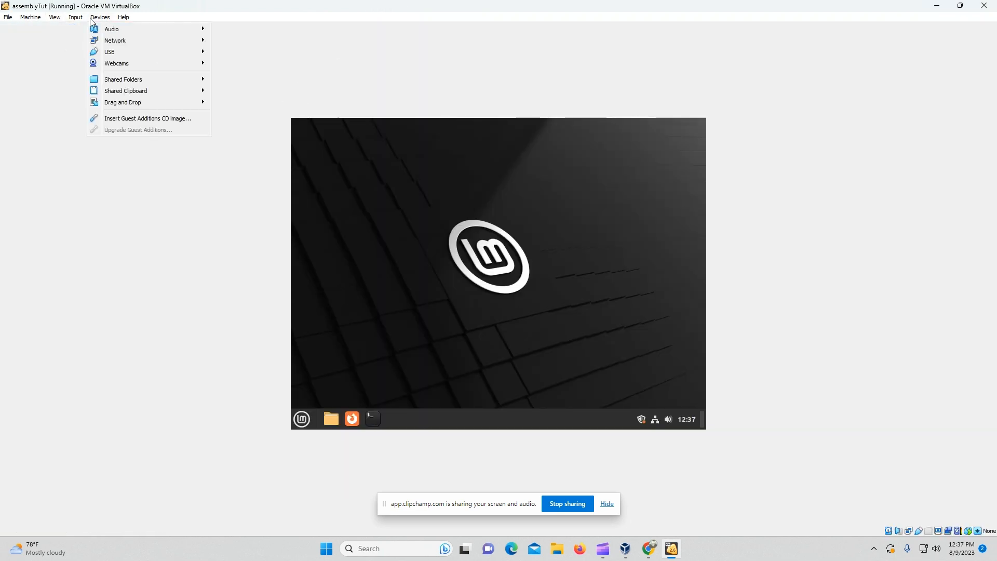
left_click(110, 119)
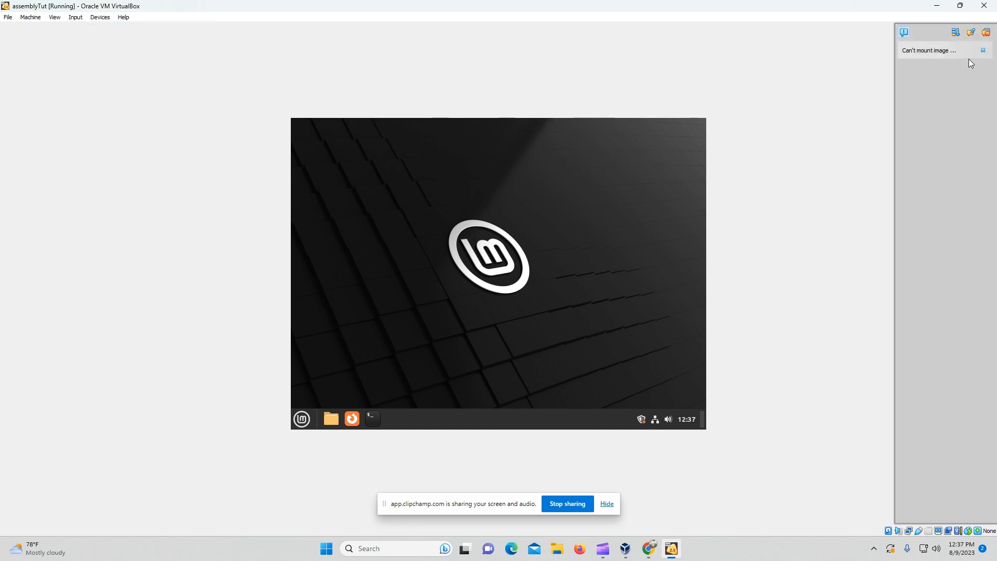
left_click(991, 31)
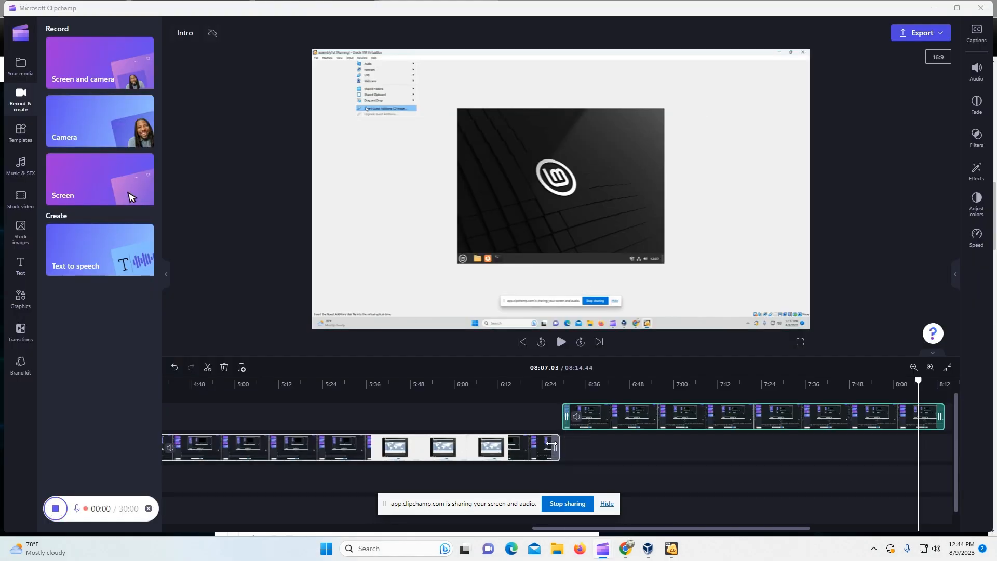
Step: Review assemblyTut's System, Display and Storage settings, checking the SATA and IDE controllers
key("alt+Tab")
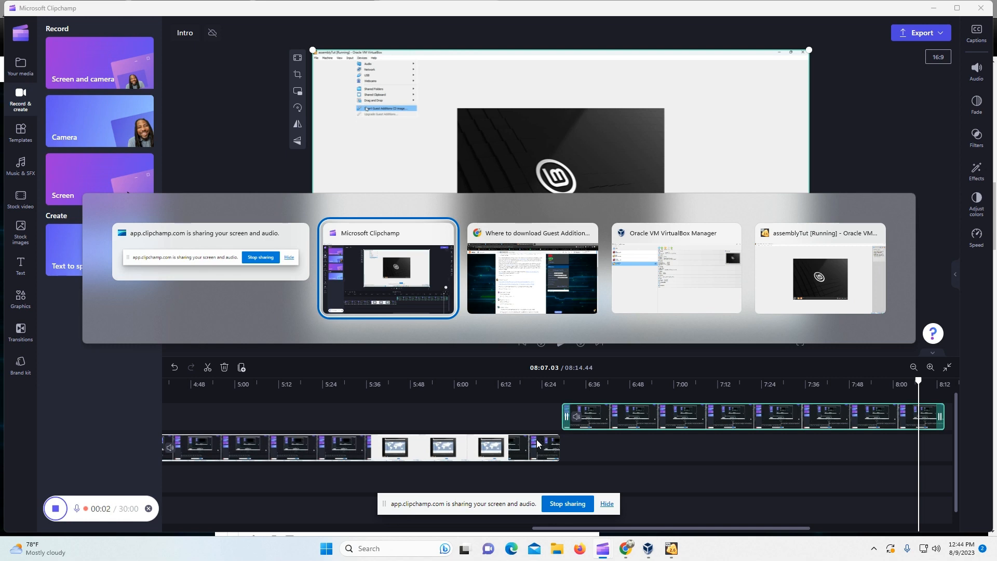
key("alt+Tab")
key("alt+Tab")
left_click(735, 157)
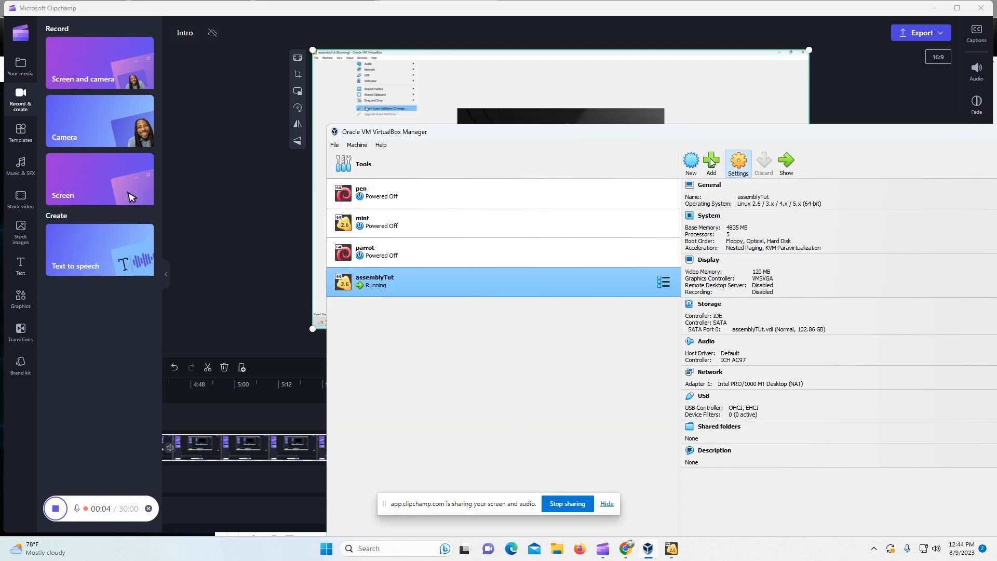
left_click(696, 314)
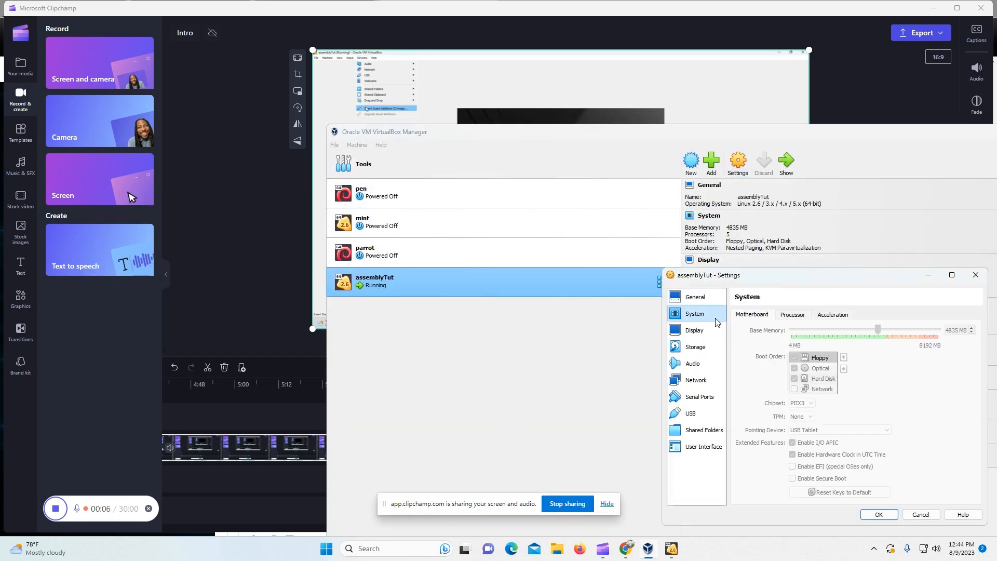
left_click(695, 330)
left_click(705, 347)
left_click_drag(834, 276, 620, 252)
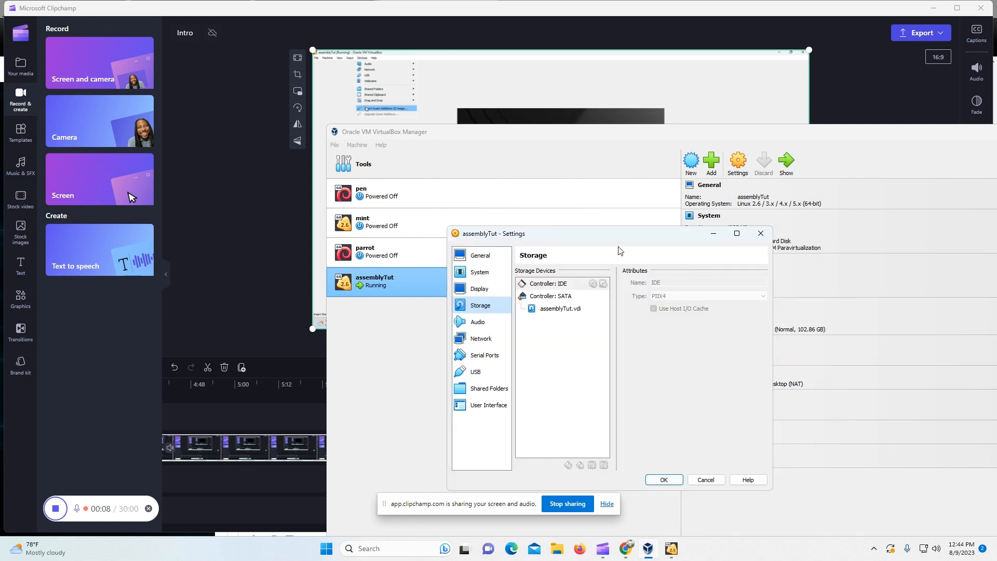
left_click(559, 298)
left_click(559, 285)
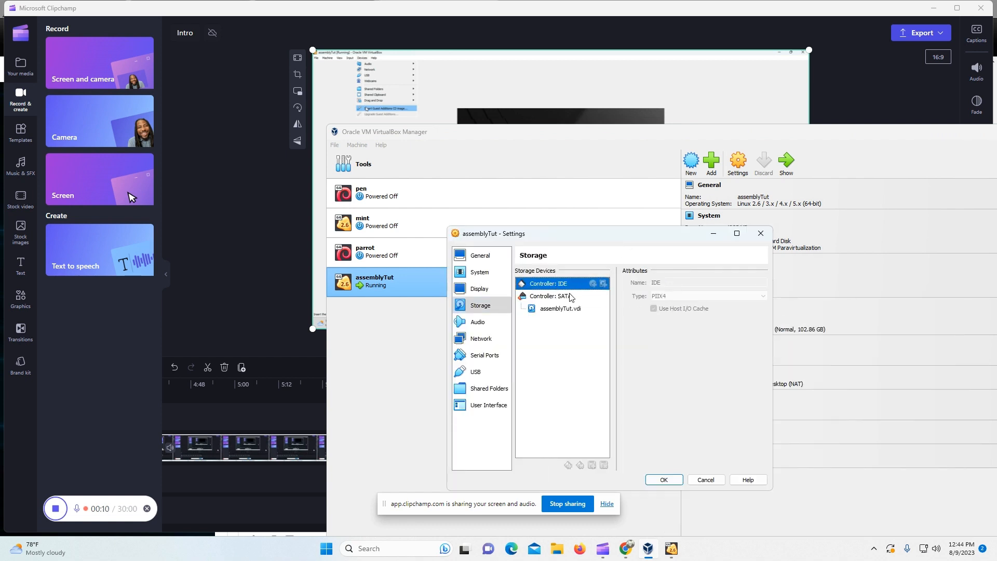
left_click(761, 233)
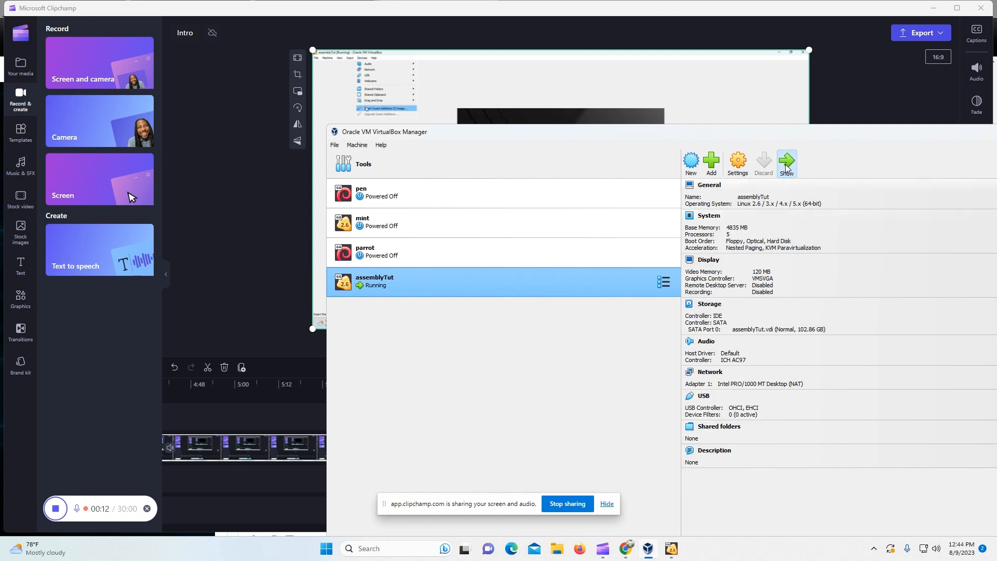
Step: Return to the running VM and retry inserting the Guest Additions CD image
left_click(786, 161)
left_click(984, 5)
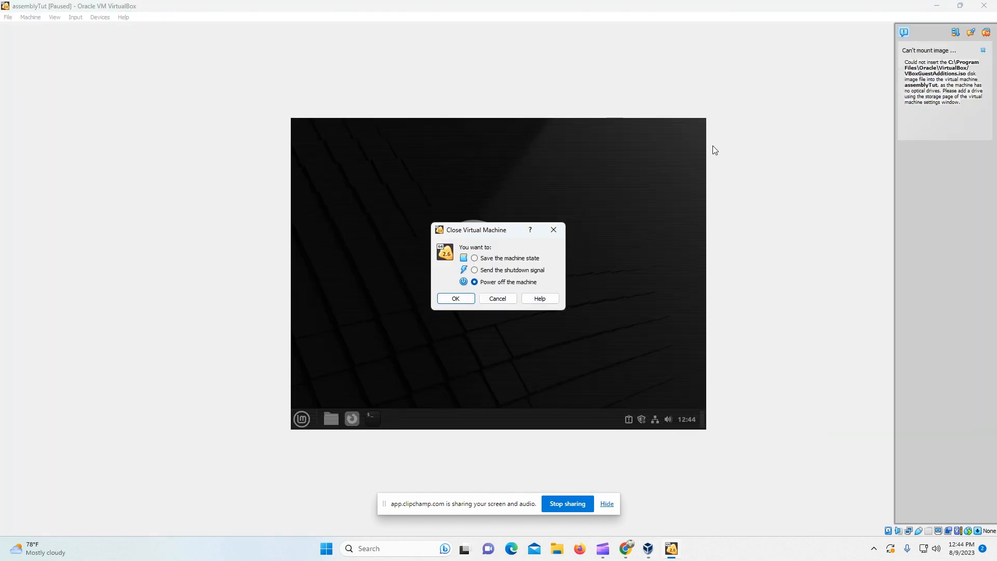
left_click(553, 230)
left_click(986, 32)
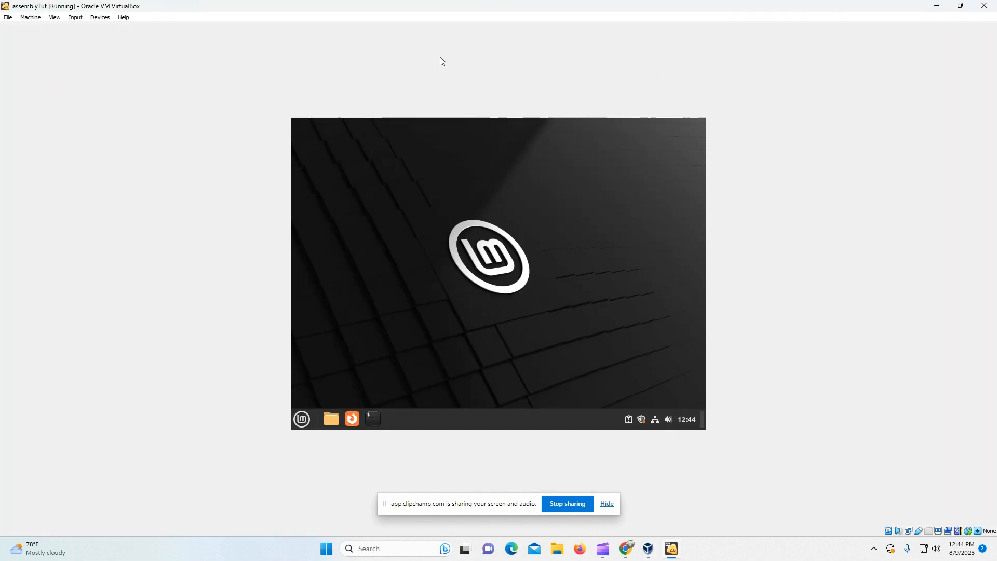
left_click(95, 19)
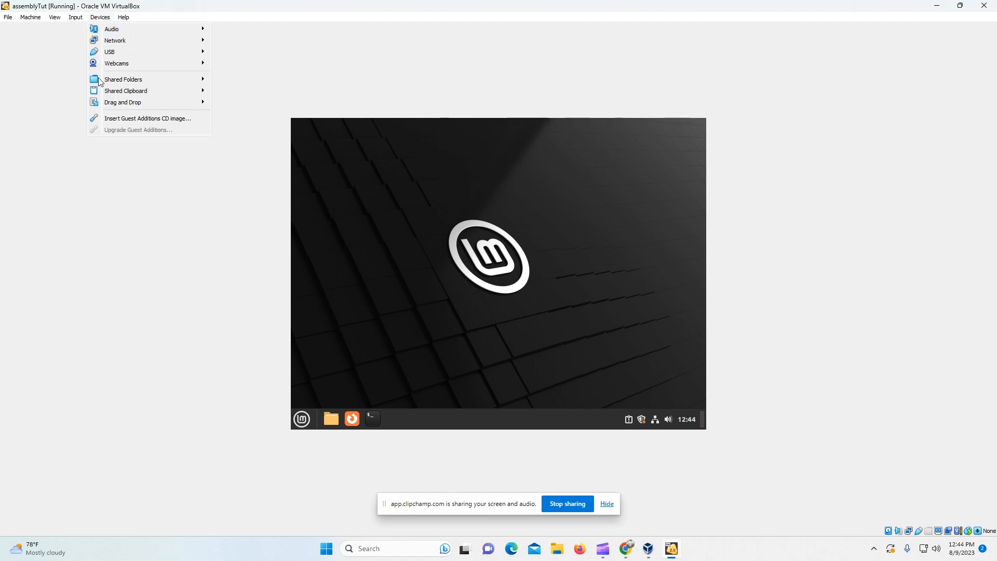
left_click(107, 117)
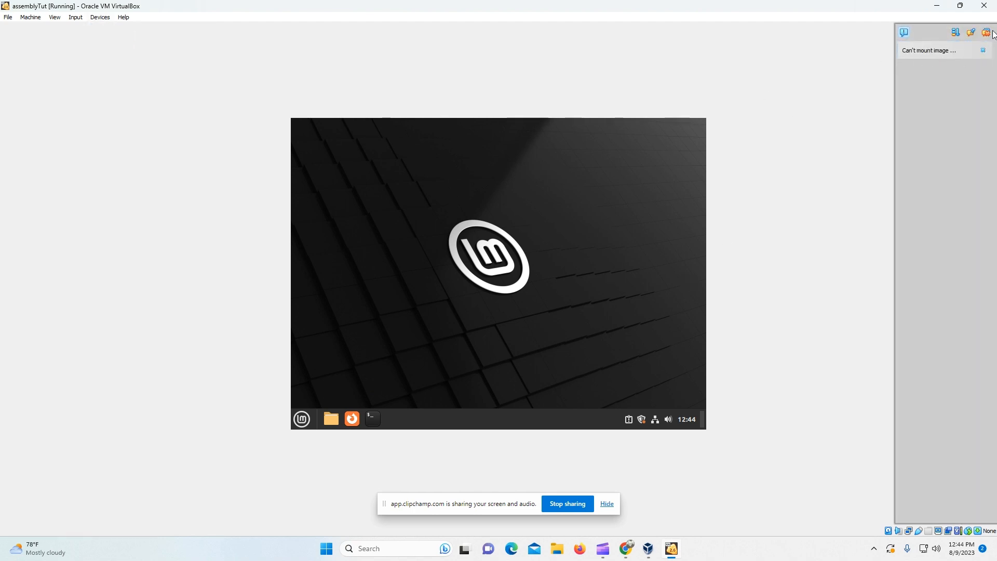
Step: Power off assemblyTut and switch away from VirtualBox
left_click(984, 6)
left_click(455, 298)
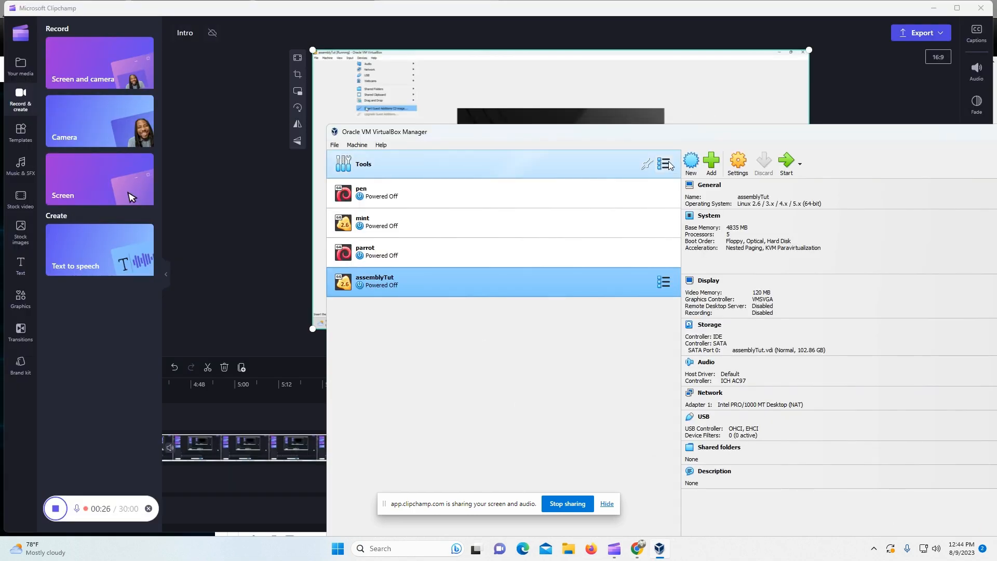
key("alt+Tab")
key("alt+Tab")
key("alt+Tab")
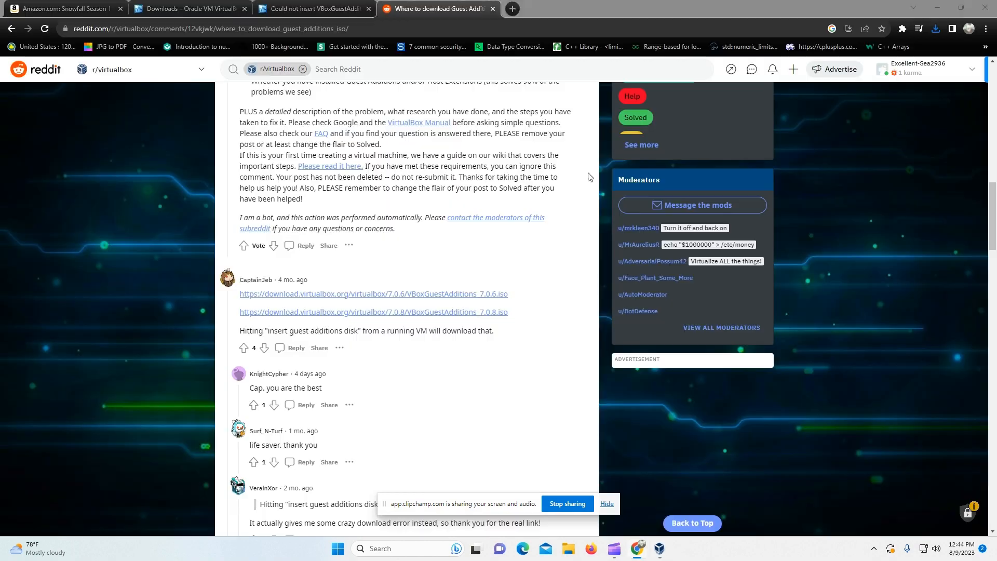
Step: Return to the 'vboxguestadditions iso' results and open the Reddit 'Where to download Guest Additions ISO?' thread
scroll(394, 293, "up", 10)
scroll(393, 292, "up", 6)
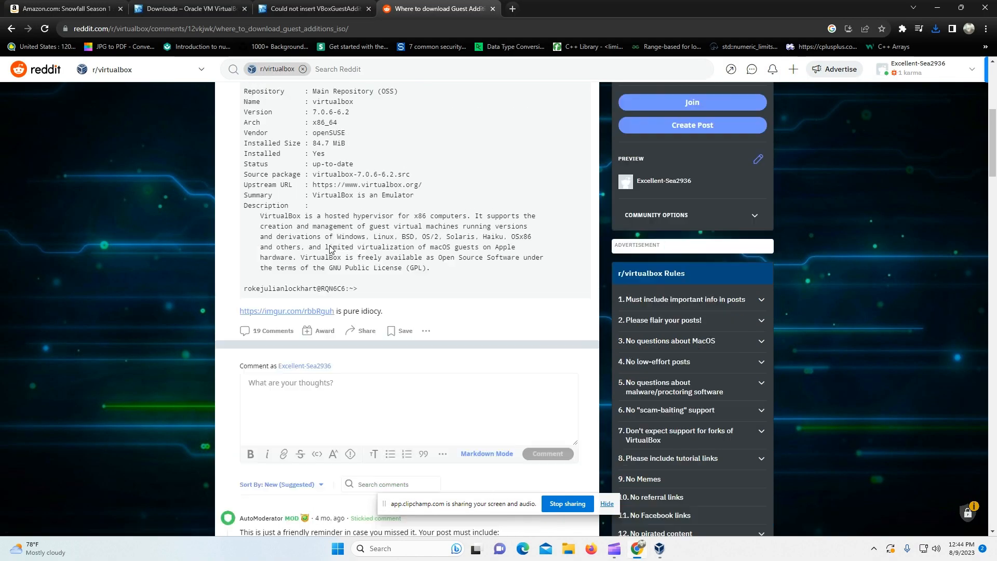
left_click(12, 28)
scroll(204, 301, "up", 5)
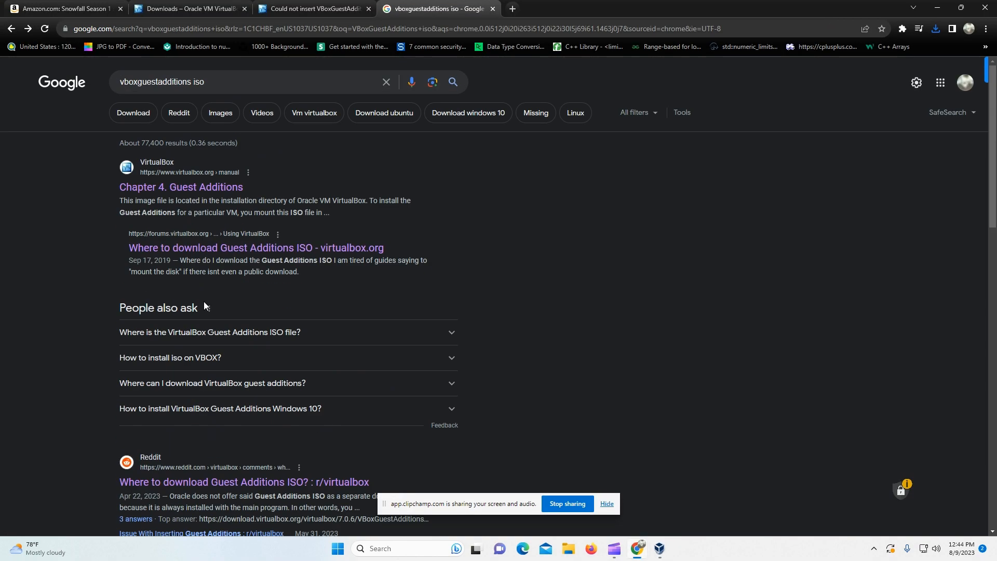
scroll(216, 232, "down", 3)
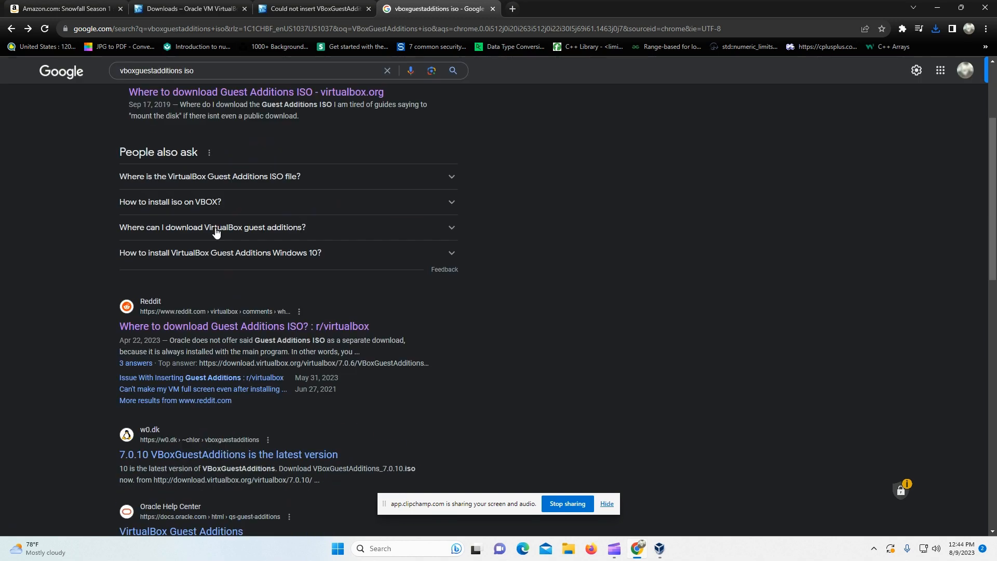
left_click(223, 327)
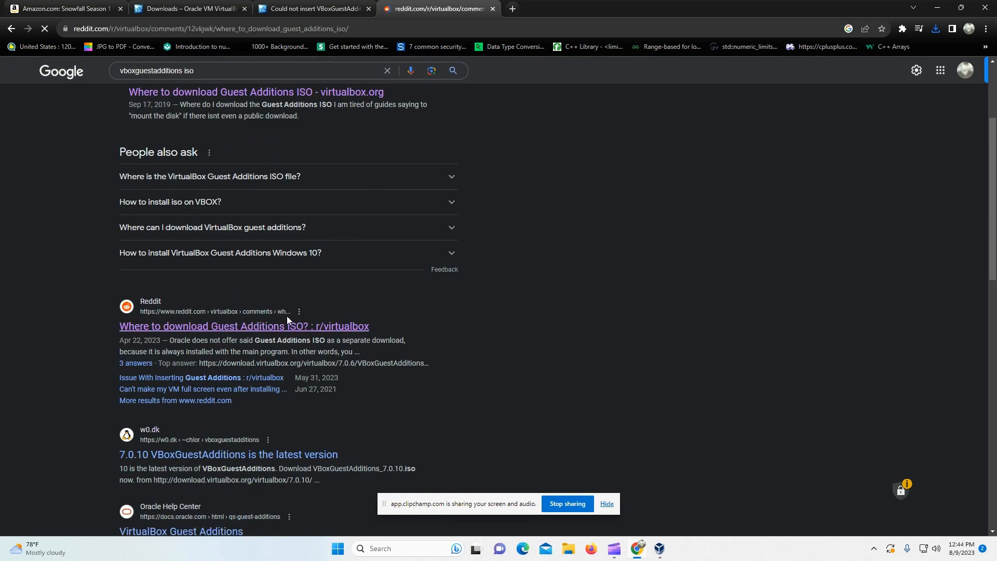
Step: Scroll to the reply linking VBoxGuestAdditions_7.0.6.iso and 7.0.8.iso and highlight its text
scroll(295, 323, "down", 7)
scroll(294, 323, "down", 15)
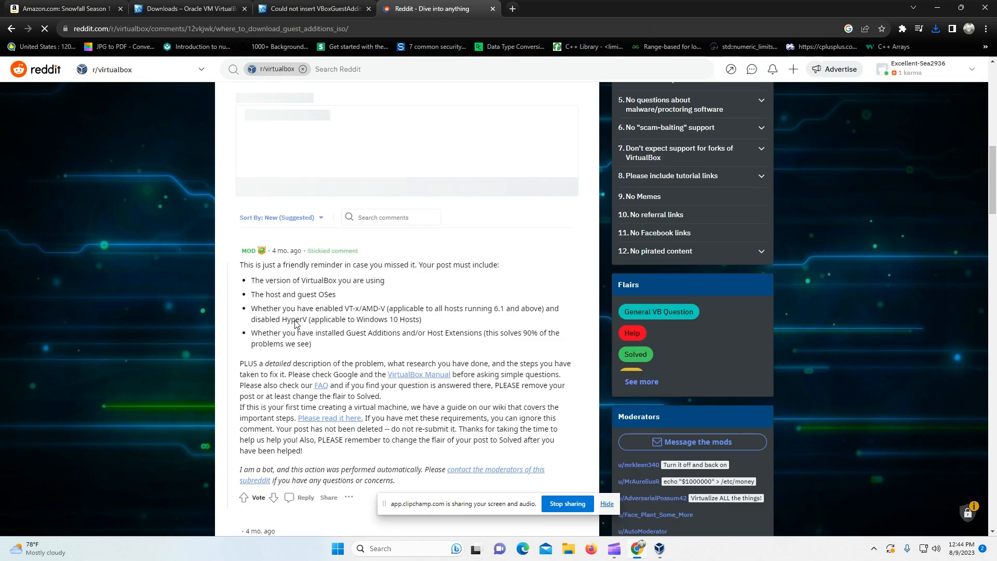
scroll(310, 323, "up", 4)
scroll(310, 324, "up", 2)
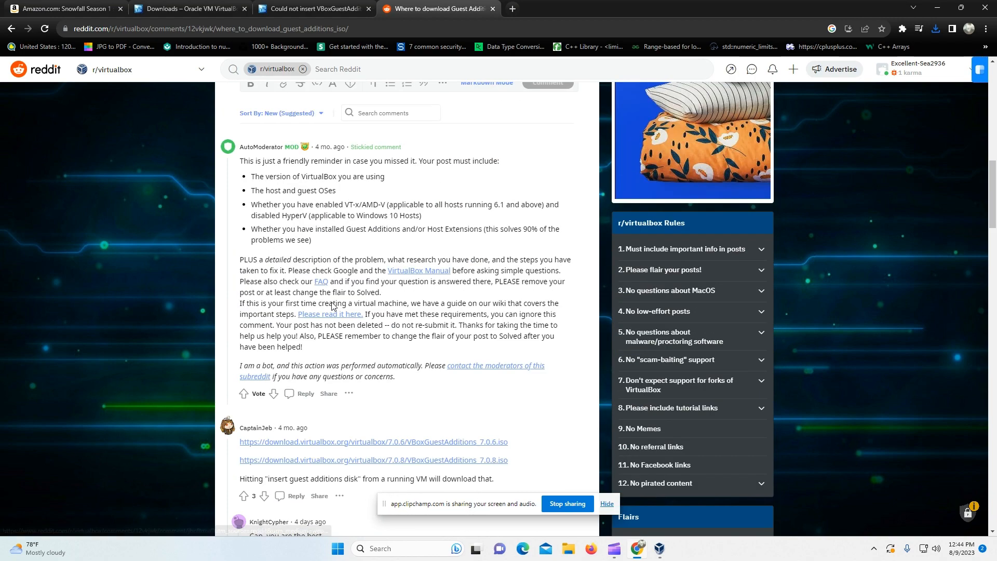
scroll(283, 304, "down", 3)
scroll(283, 303, "down", 3)
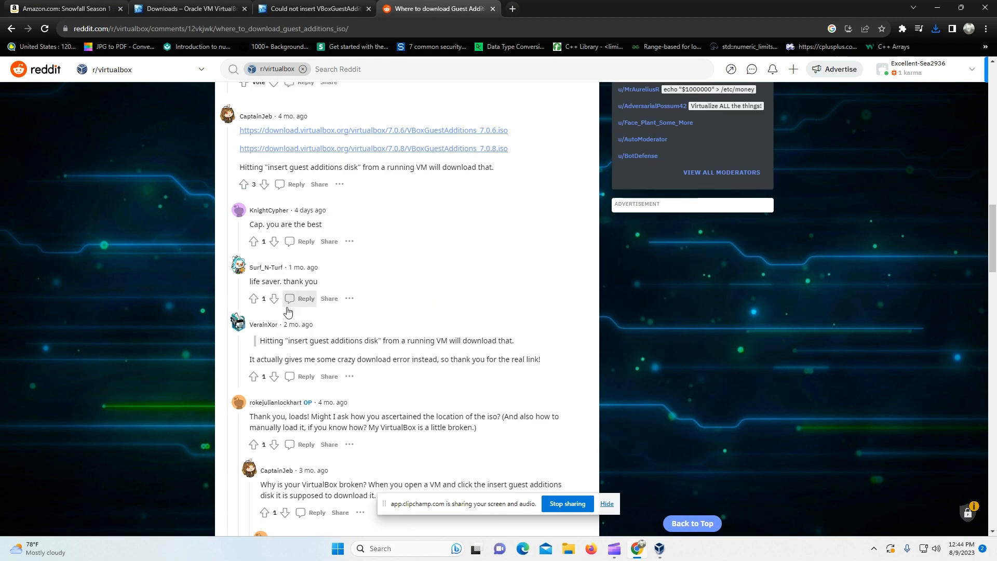
scroll(351, 379, "up", 6)
scroll(335, 386, "down", 2)
key("alt+Tab")
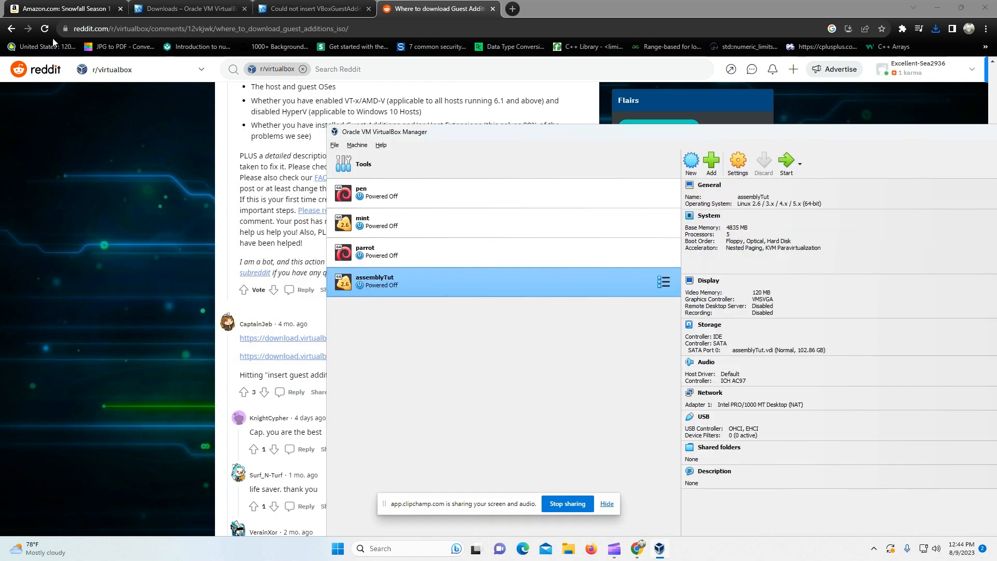
left_click(237, 296)
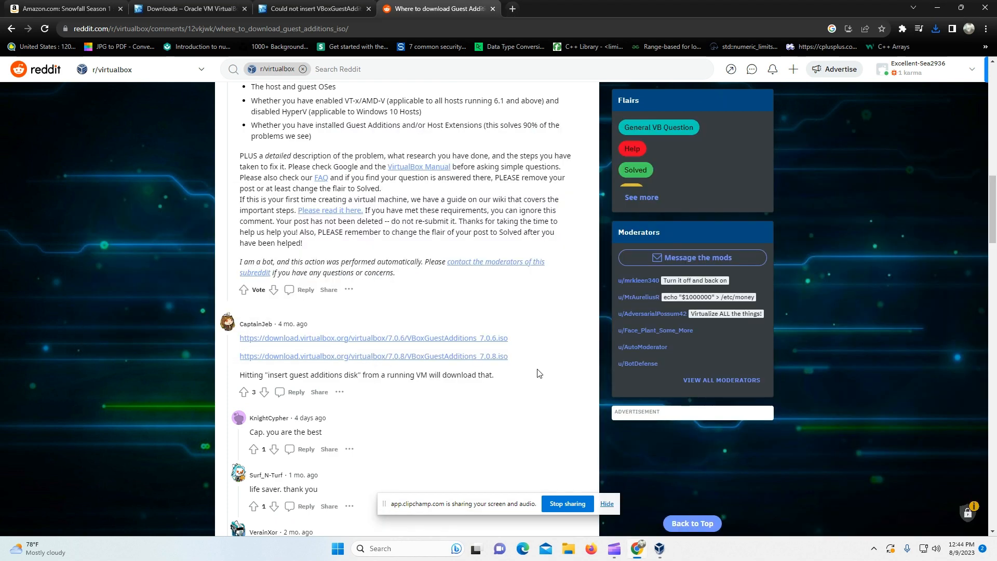
left_click_drag(537, 370, 264, 337)
left_click(459, 413)
Step: Check the w0.dk latest Guest Additions result, then return to the Google results
left_click(11, 28)
scroll(207, 327, "up", 3)
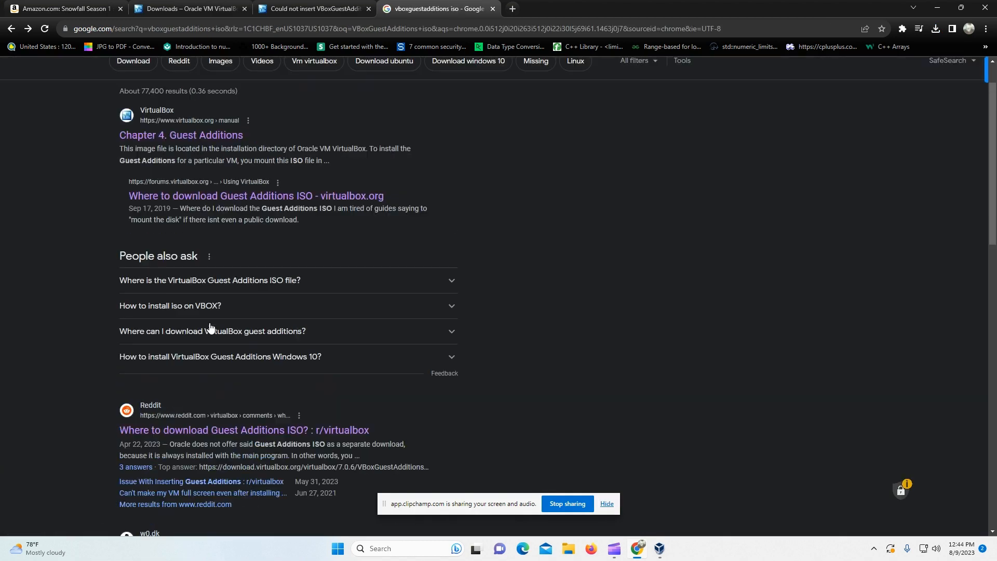
scroll(207, 335, "down", 5)
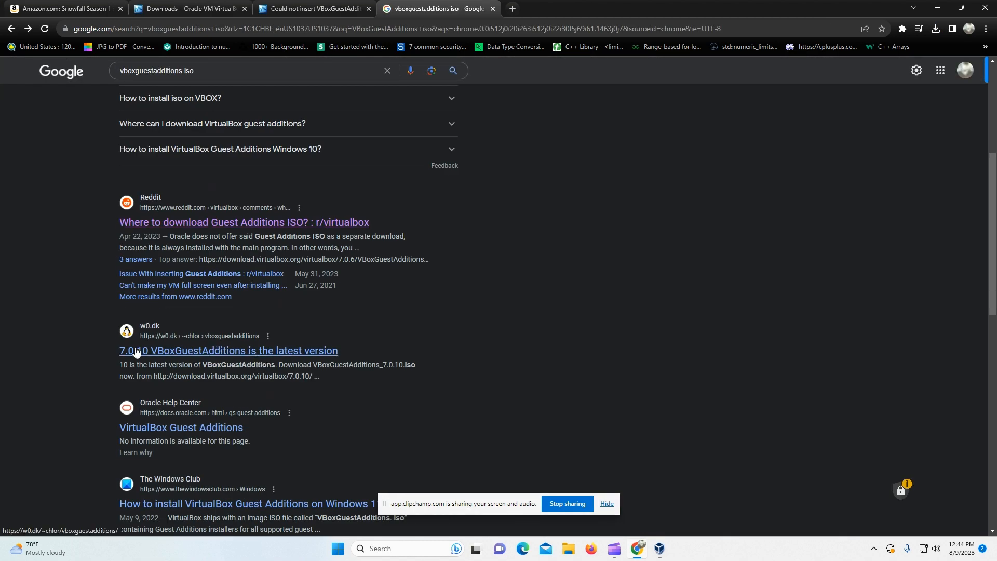
left_click(175, 357)
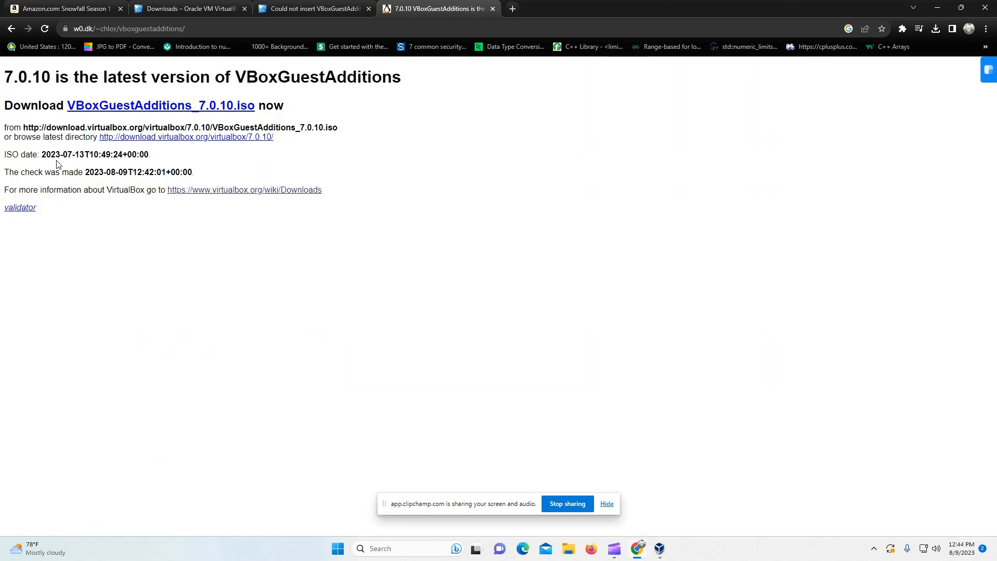
left_click(9, 29)
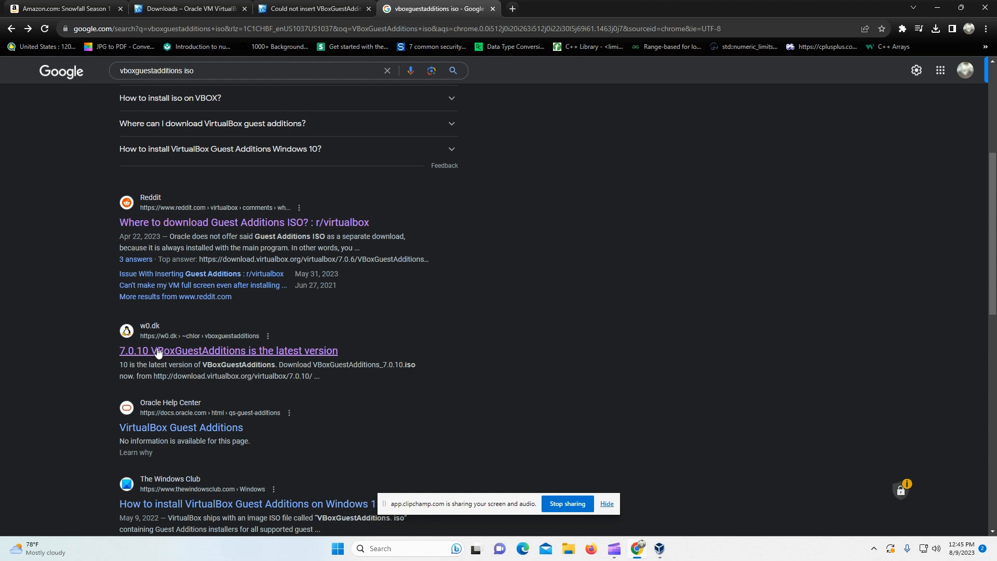
scroll(248, 363, "up", 5)
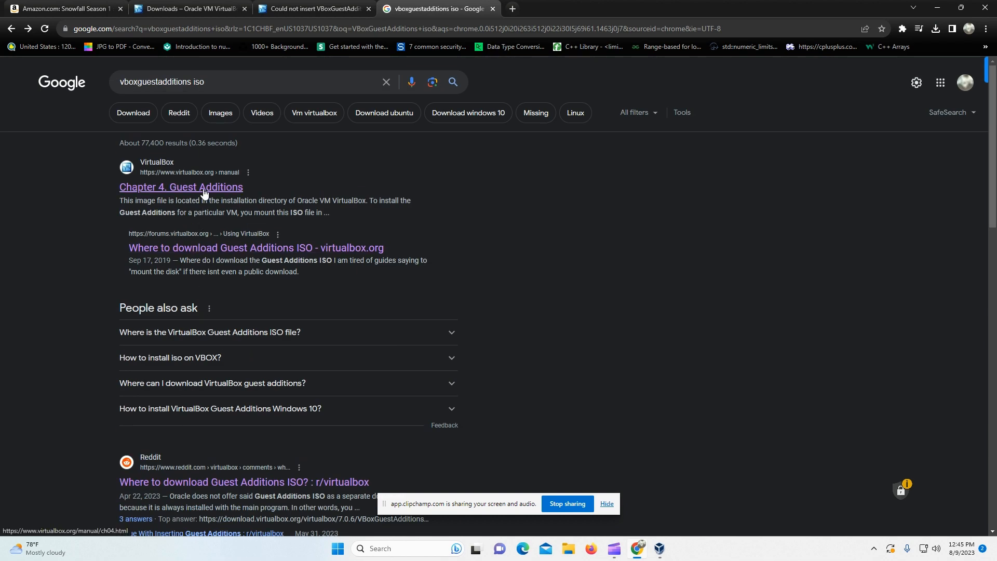
Step: Read the forum thread about the missing optical drive, then switch to VirtualBox Manager
left_click(281, 7)
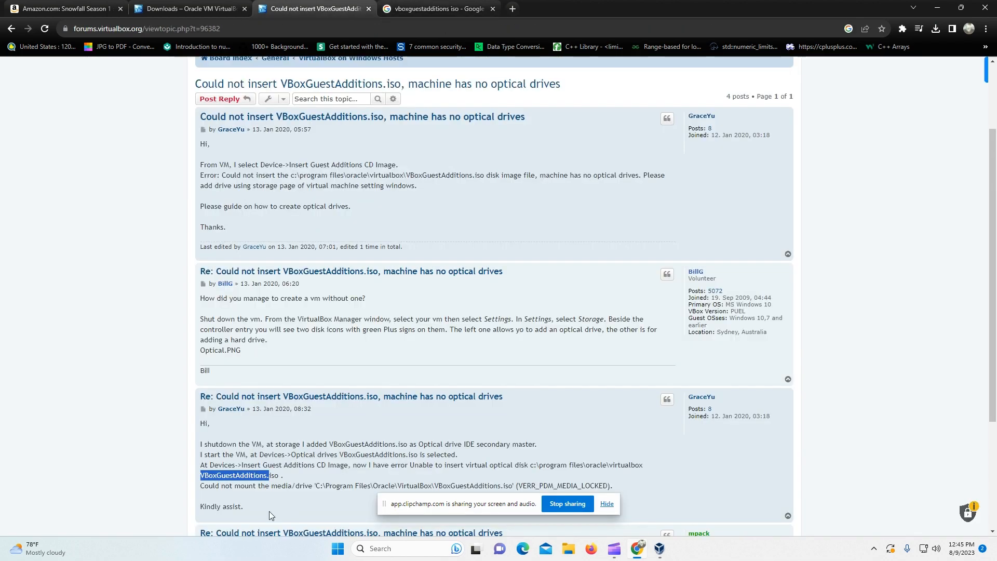
scroll(262, 490, "down", 3)
left_click(231, 318)
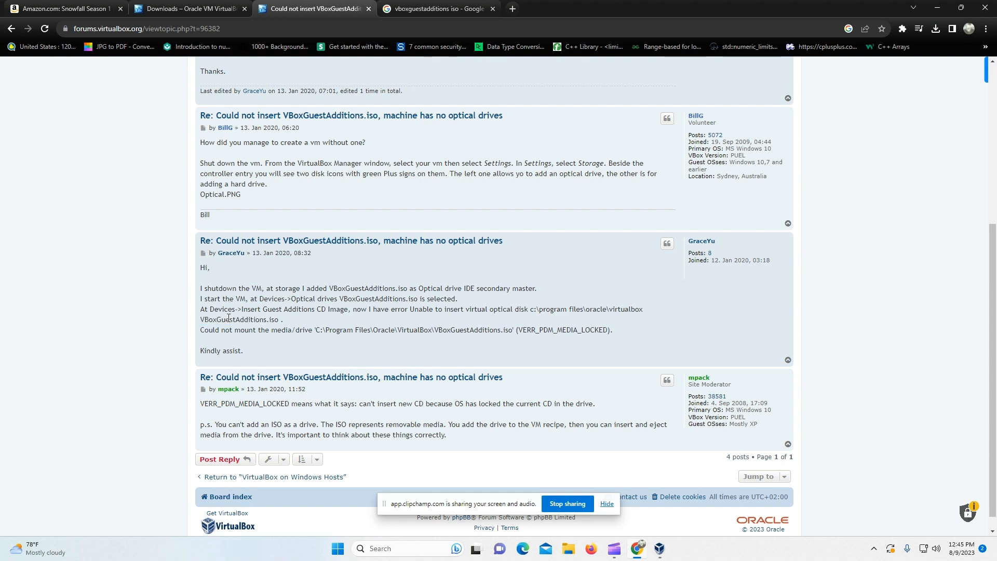
key("alt+Tab")
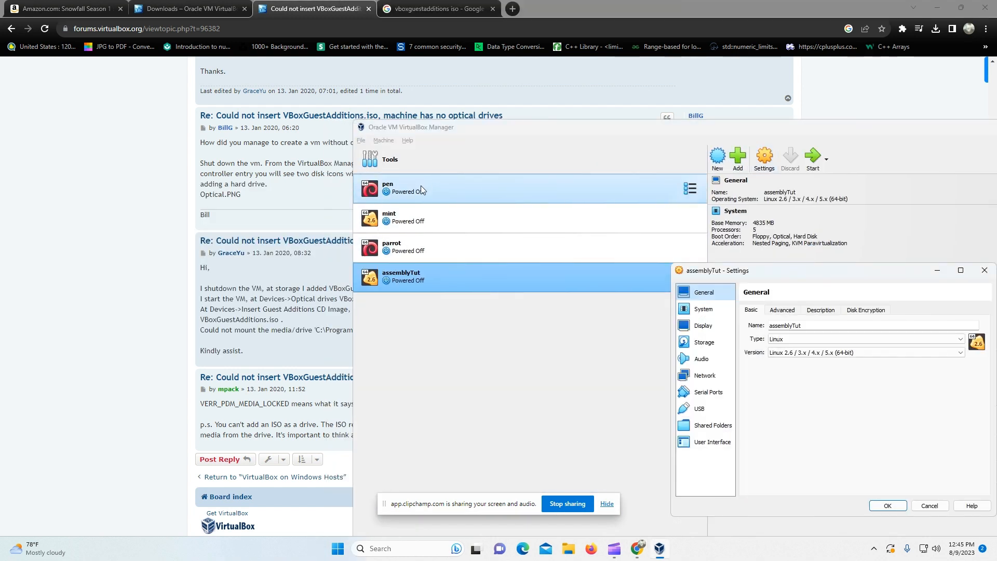
Step: Add an optical drive with VBoxGuestAdditions.iso on the IDE controller and save the storage settings
left_click(706, 309)
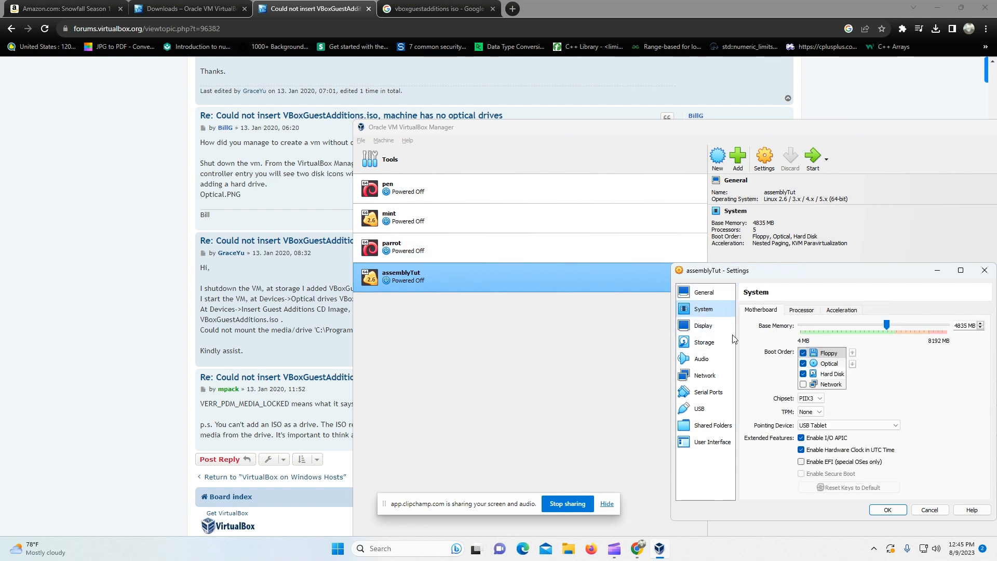
left_click(704, 342)
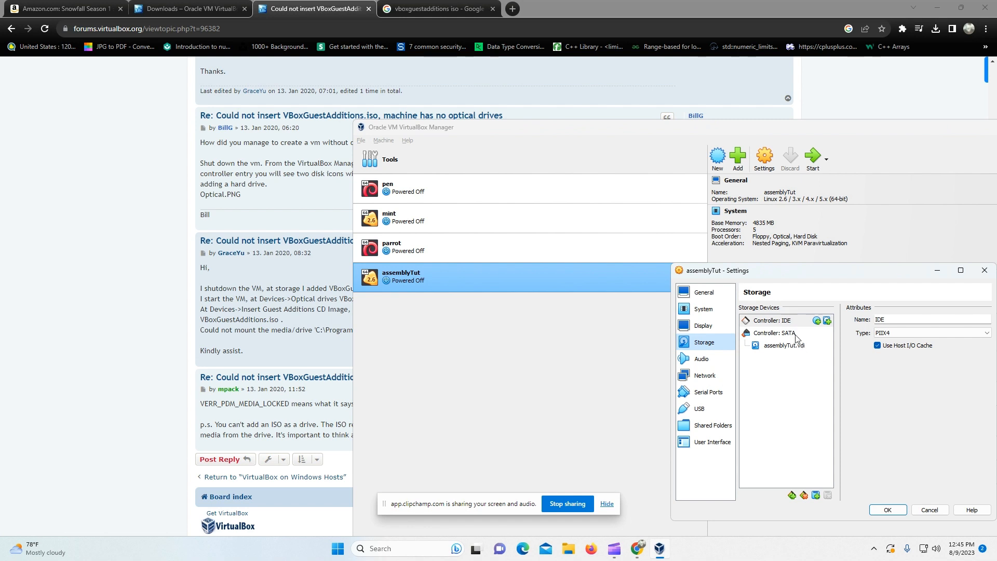
left_click(816, 495)
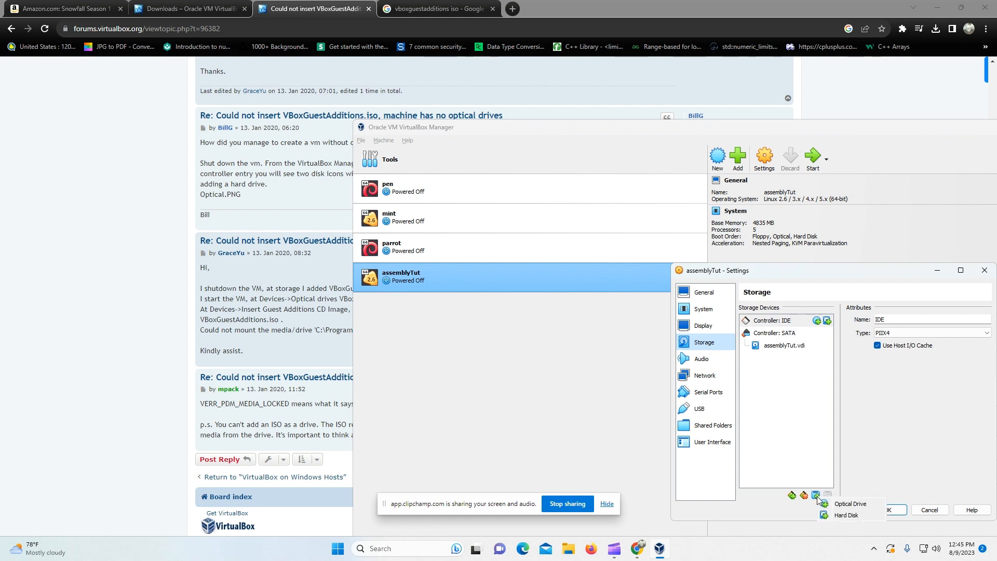
left_click(831, 503)
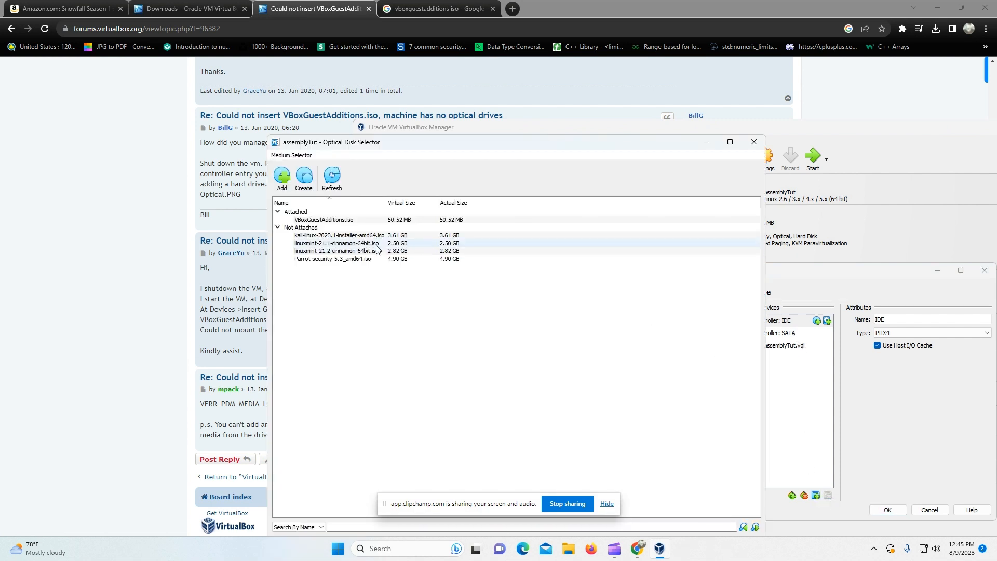
left_click(363, 220)
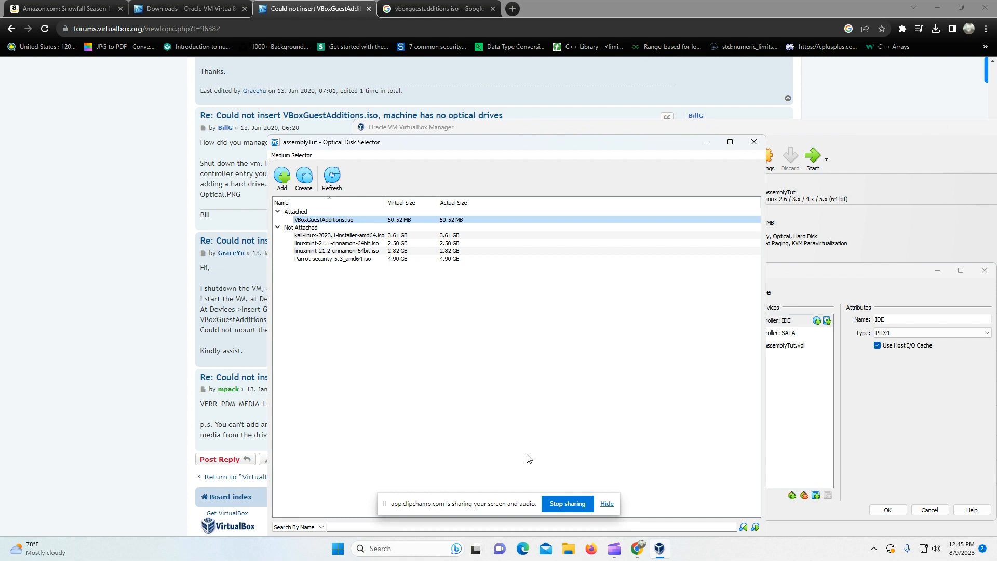
double_click(354, 221)
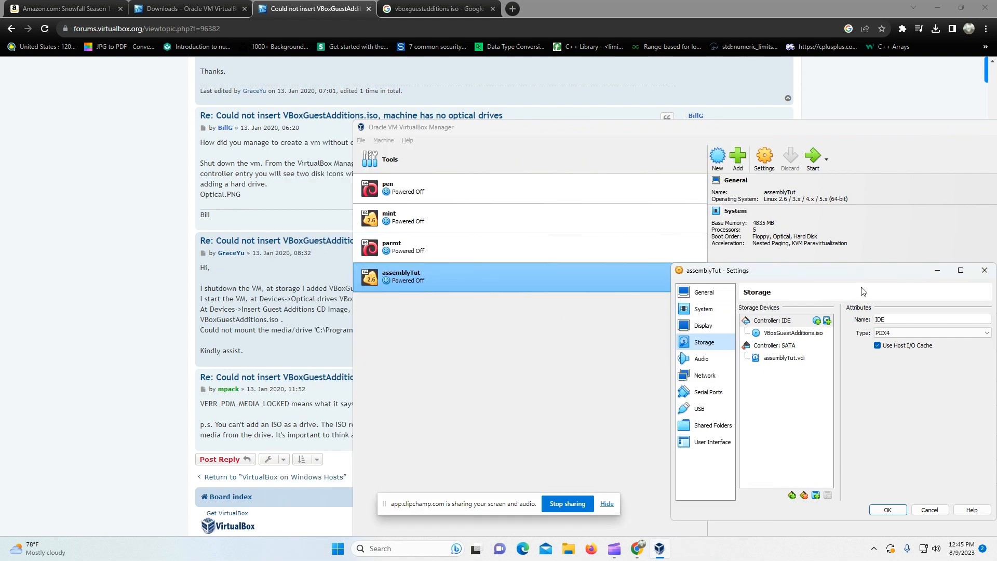
left_click_drag(864, 278, 703, 256)
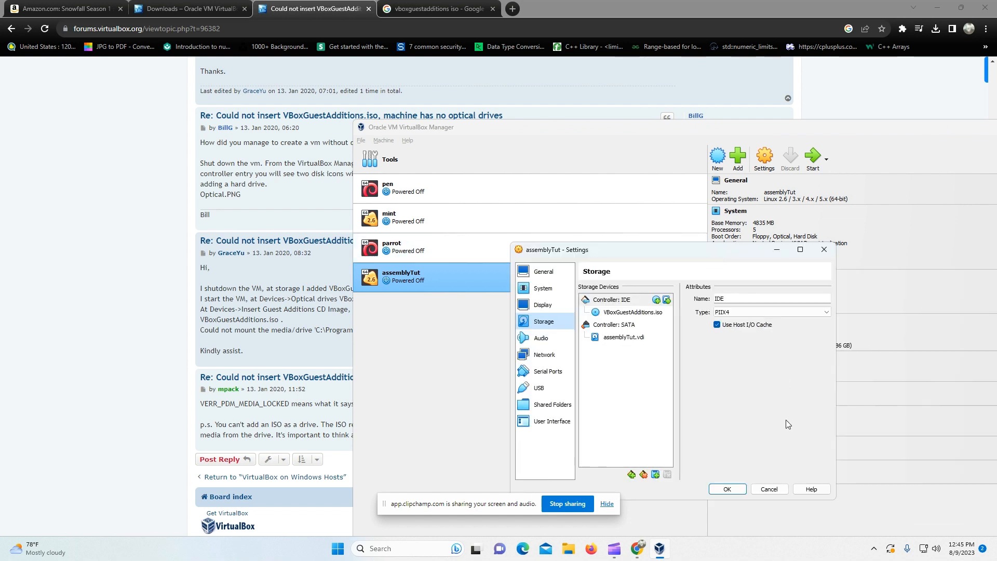
left_click(736, 487)
Step: Start the assemblyTut VM and close the VirtualBox Manager window
left_click(815, 165)
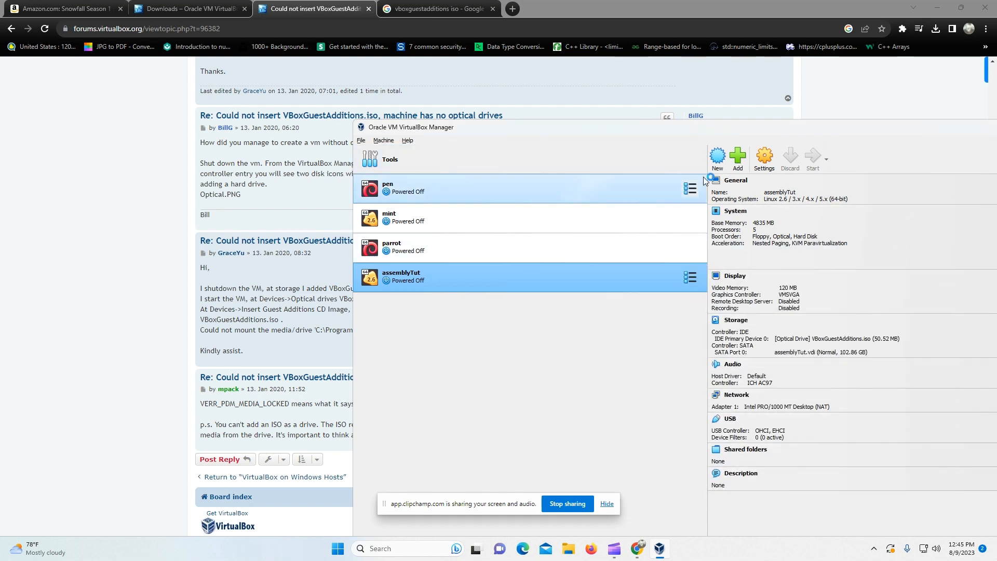
left_click_drag(734, 133, 541, 123)
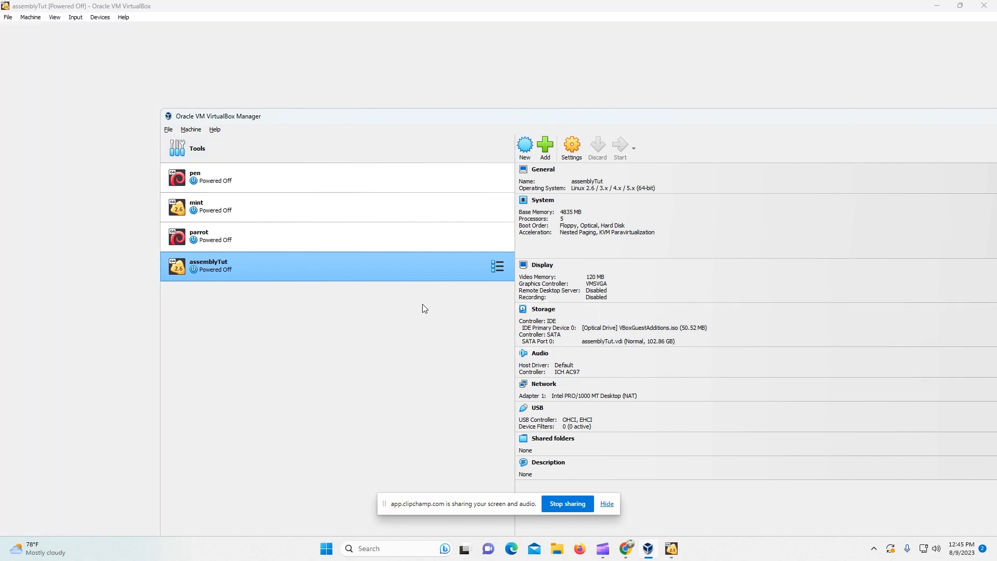
left_click_drag(865, 116, 655, 98)
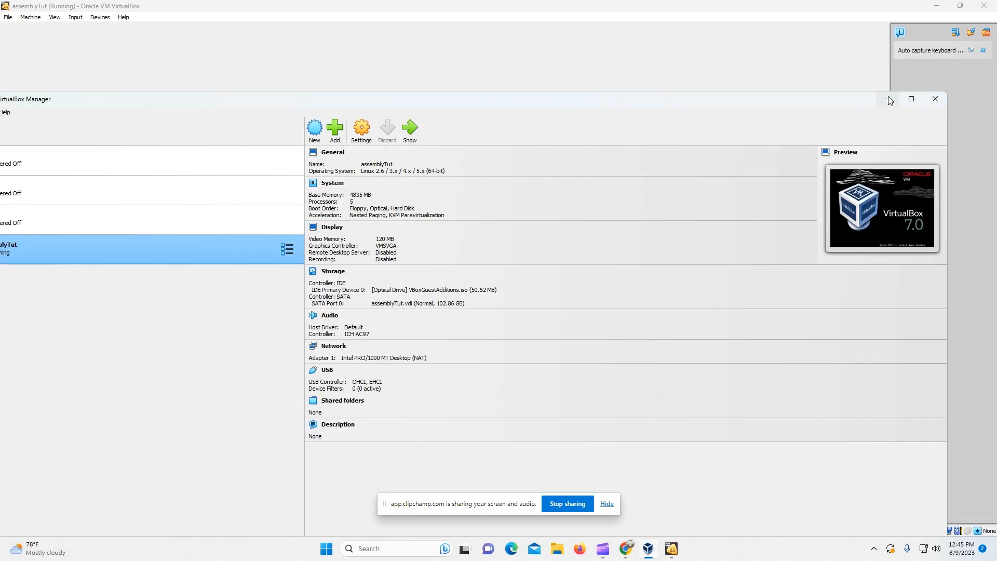
left_click(926, 99)
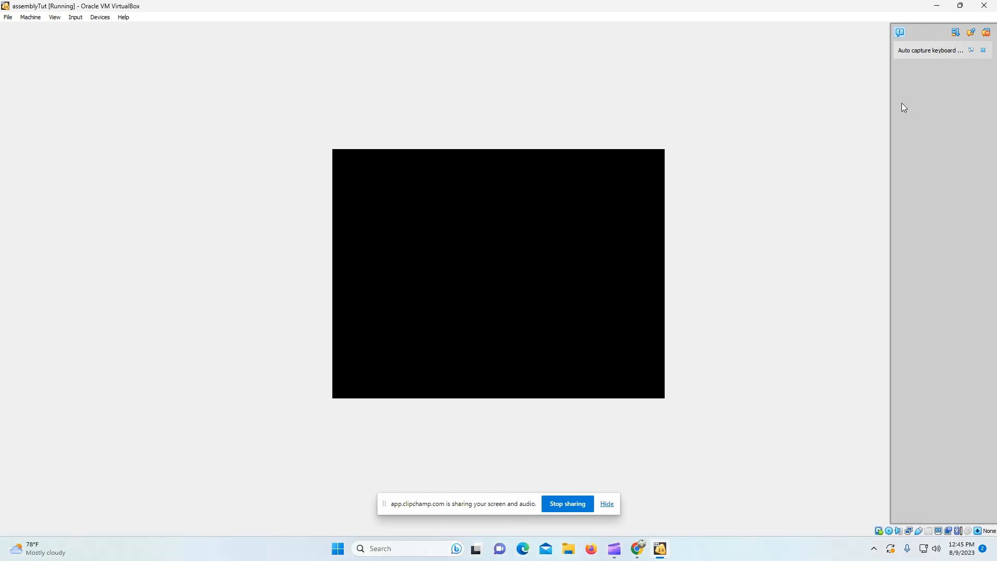
Step: Dismiss the keyboard and mouse notifications, close the browser's Google tab, and return to the VM
left_click(987, 33)
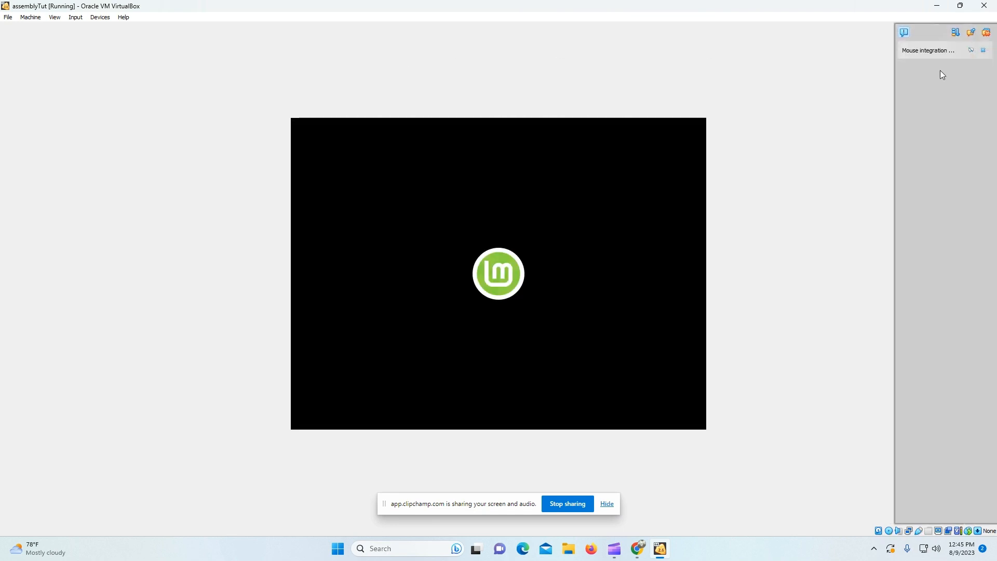
left_click(988, 33)
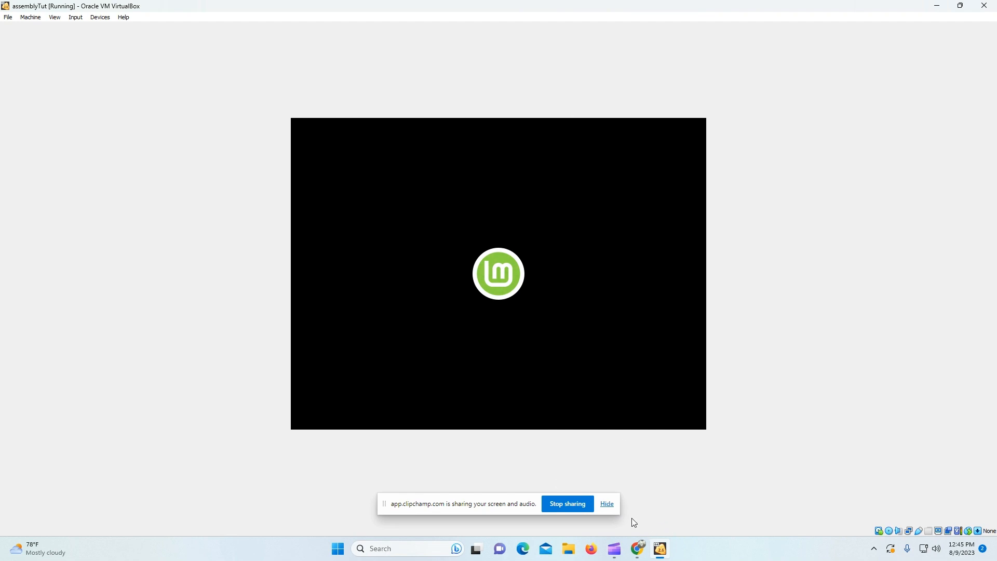
left_click(638, 548)
left_click(351, 10)
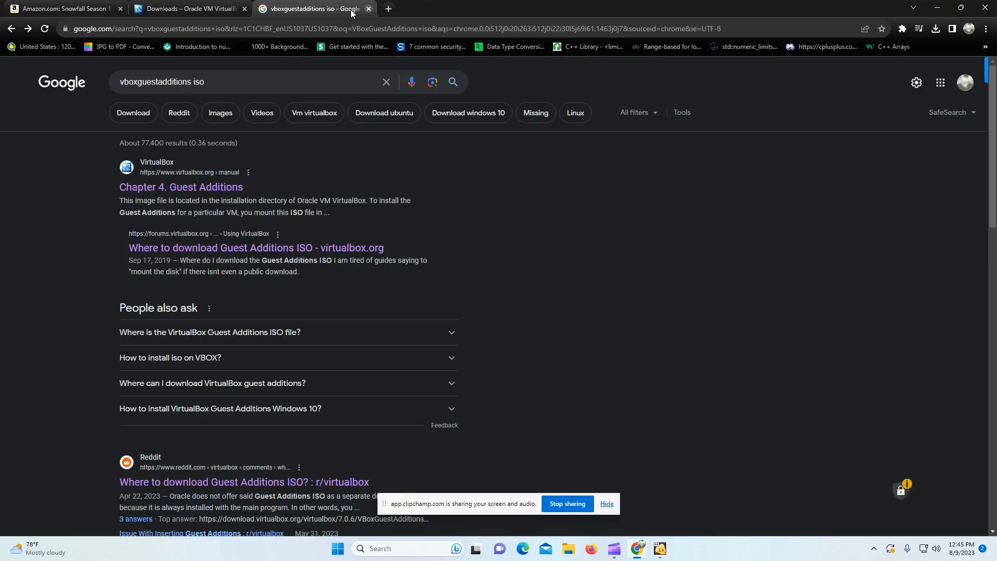
left_click(368, 9)
key("alt+Tab")
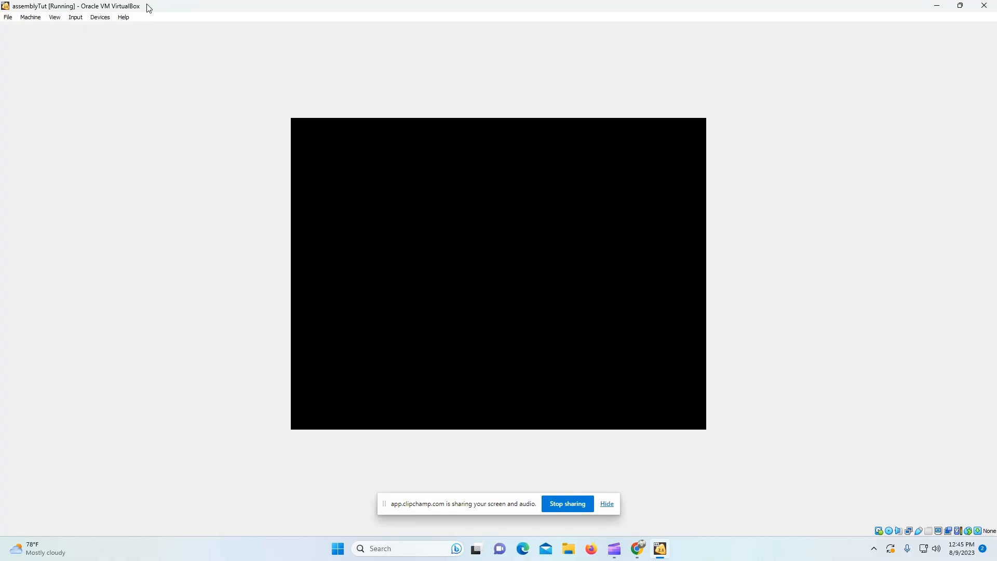
Step: Close the Mint welcome window and insert the Guest Additions CD image, selecting the VBox_GAs_7.0.4 disc
left_click(100, 18)
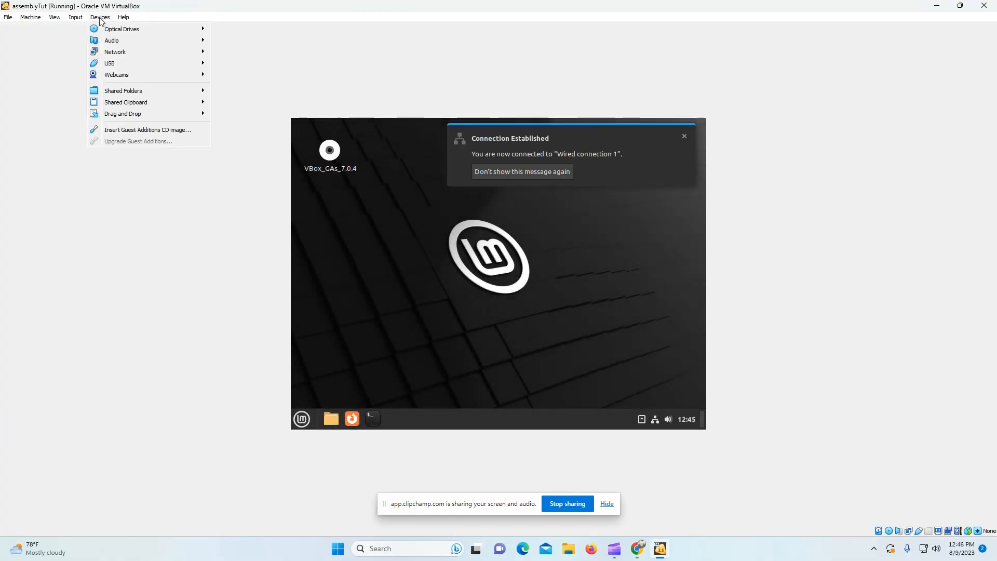
left_click(699, 137)
left_click(697, 137)
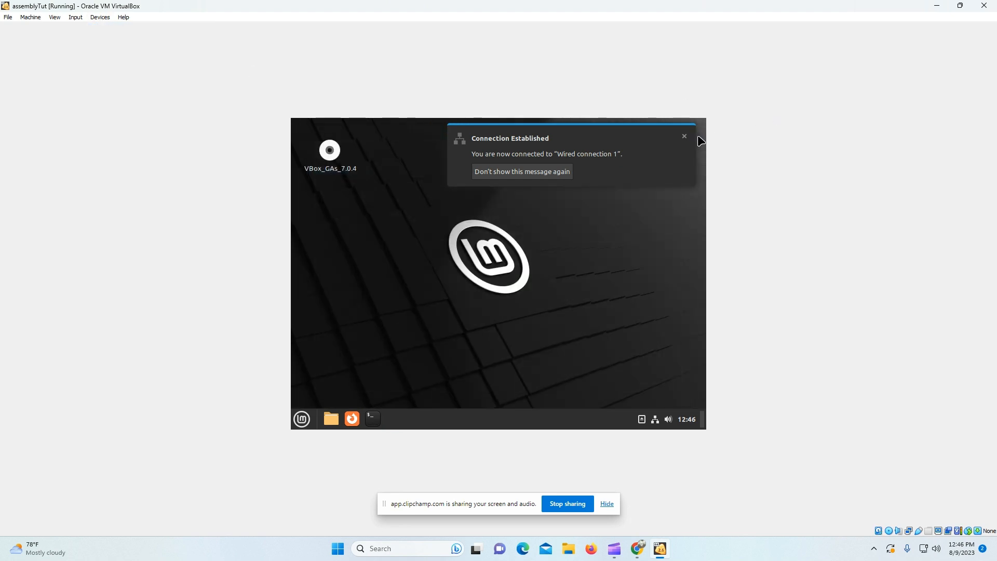
left_click(685, 139)
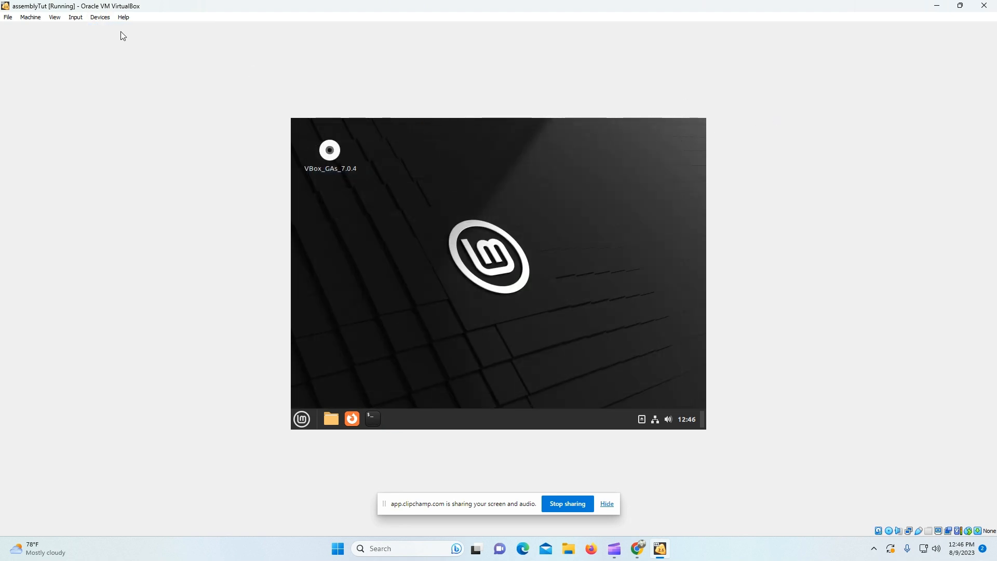
left_click(102, 17)
left_click(127, 129)
left_click(329, 150)
Step: Open the VBox_GAs_7.0.4 disc folder, look through it, and close it
double_click(330, 152)
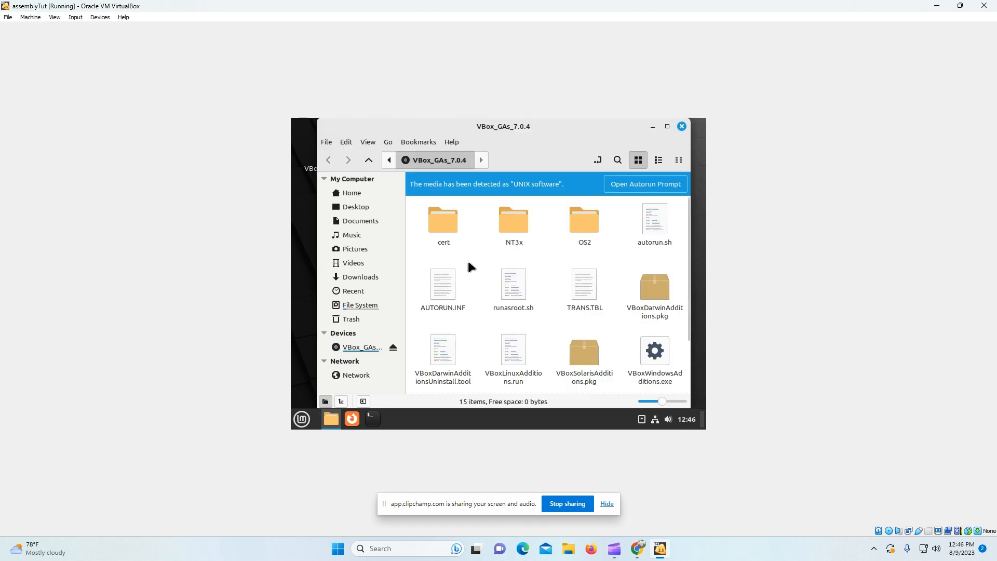
scroll(549, 315, "down", 3)
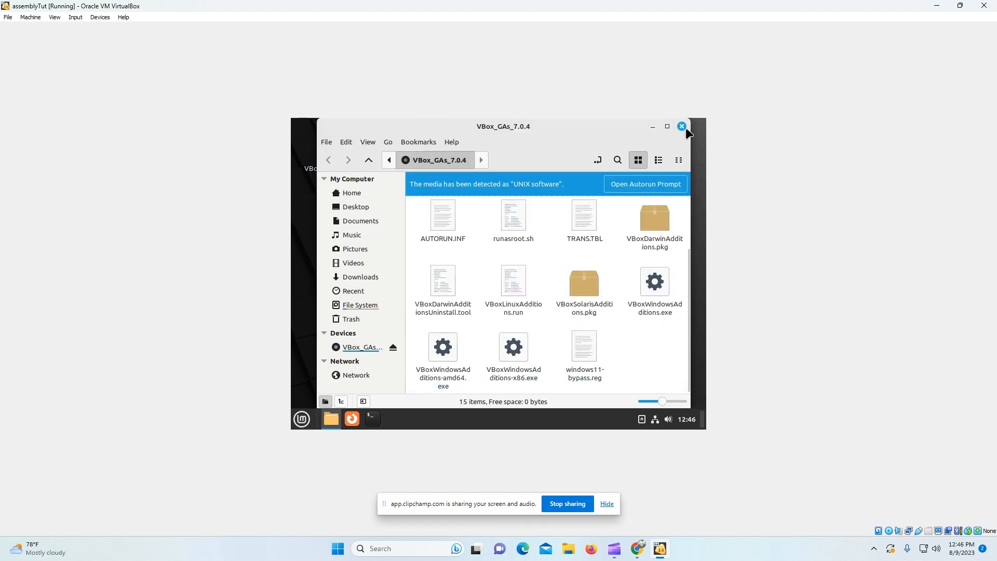
left_click(682, 126)
Step: Turn on auto-resize guest display, fit the window to the guest screen, and maximize VirtualBox
left_click(100, 17)
mouse_move(59, 23)
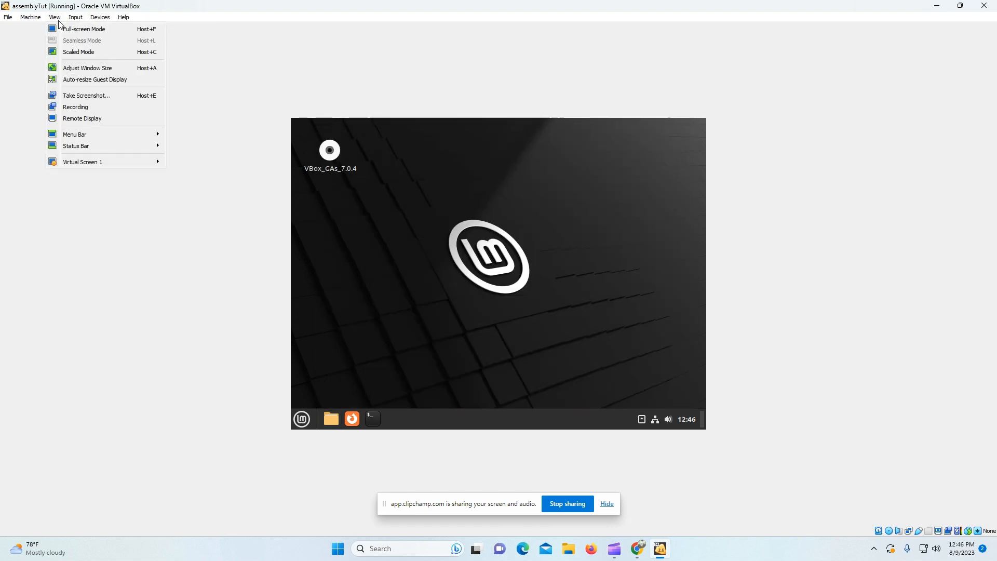
left_click(82, 79)
left_click(55, 17)
left_click(87, 68)
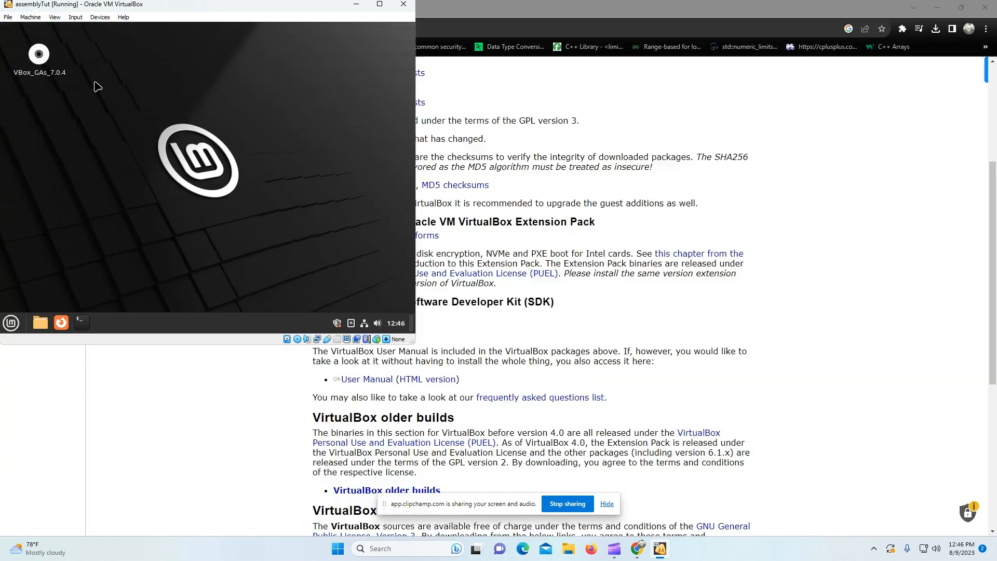
left_click(379, 4)
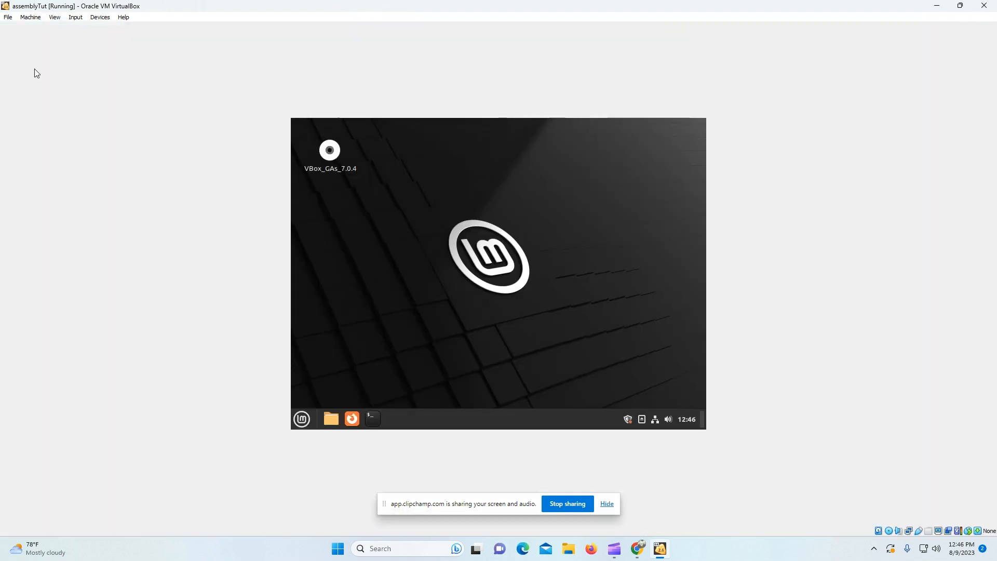
left_click(77, 17)
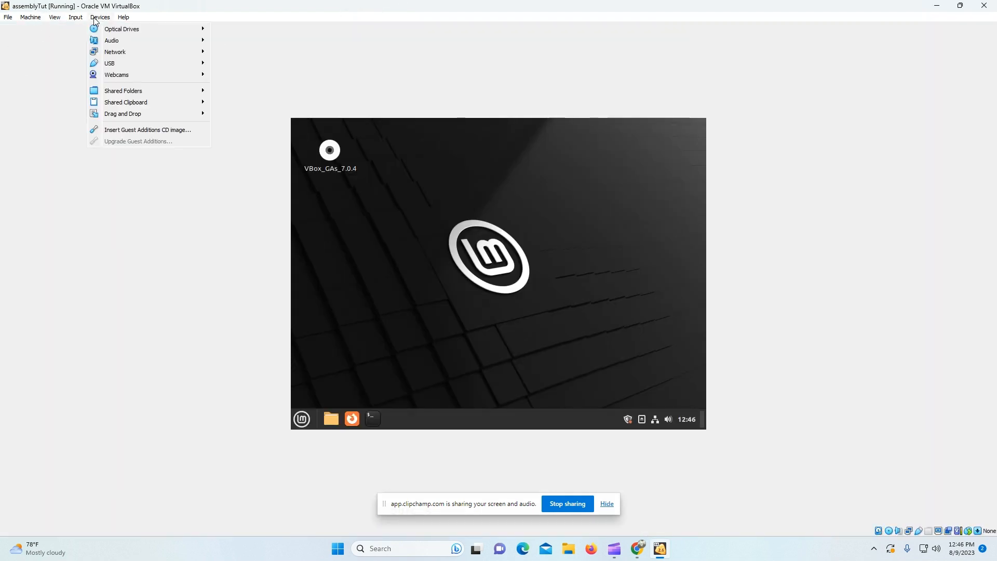
Step: Run VBoxLinuxAdditions.run from the disc and close the terminal after the administrator-privileges error
left_click(330, 153)
double_click(330, 154)
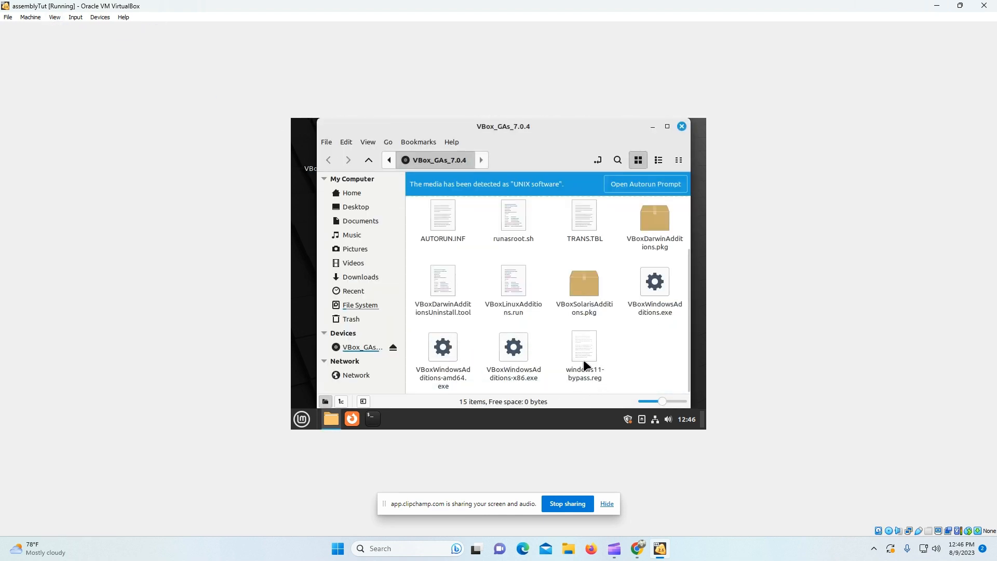
scroll(549, 363, "up", 3)
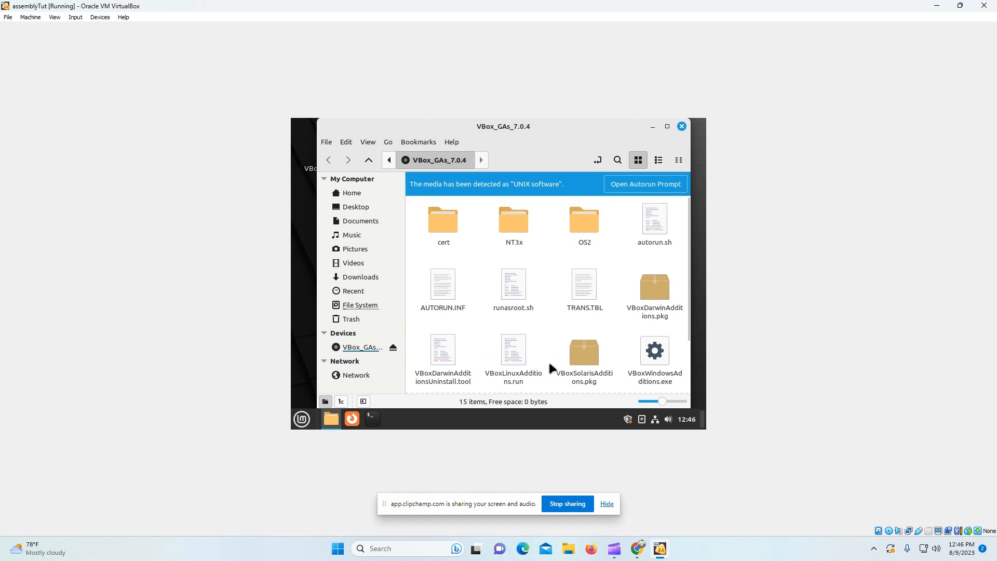
double_click(525, 348)
left_click(590, 310)
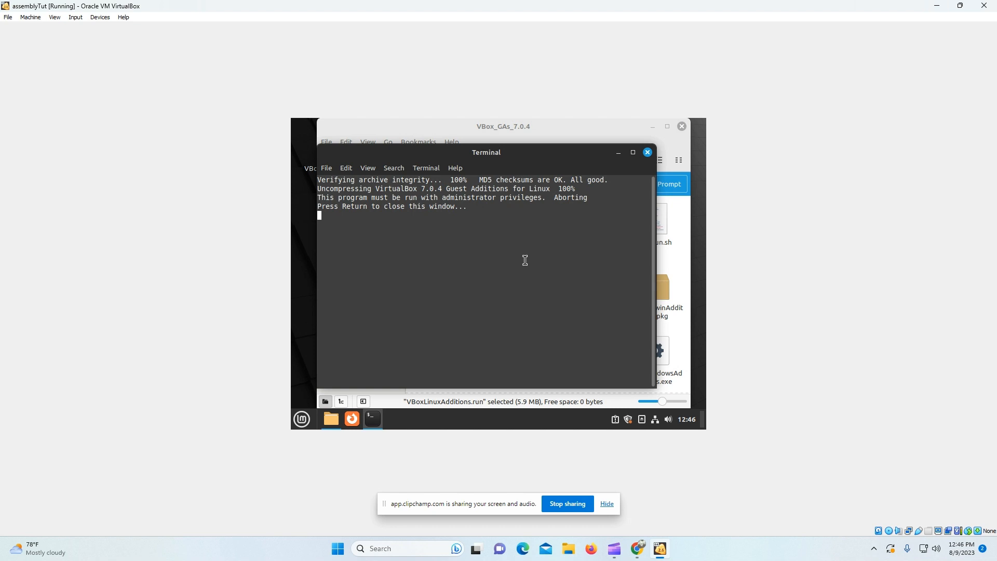
key("Return")
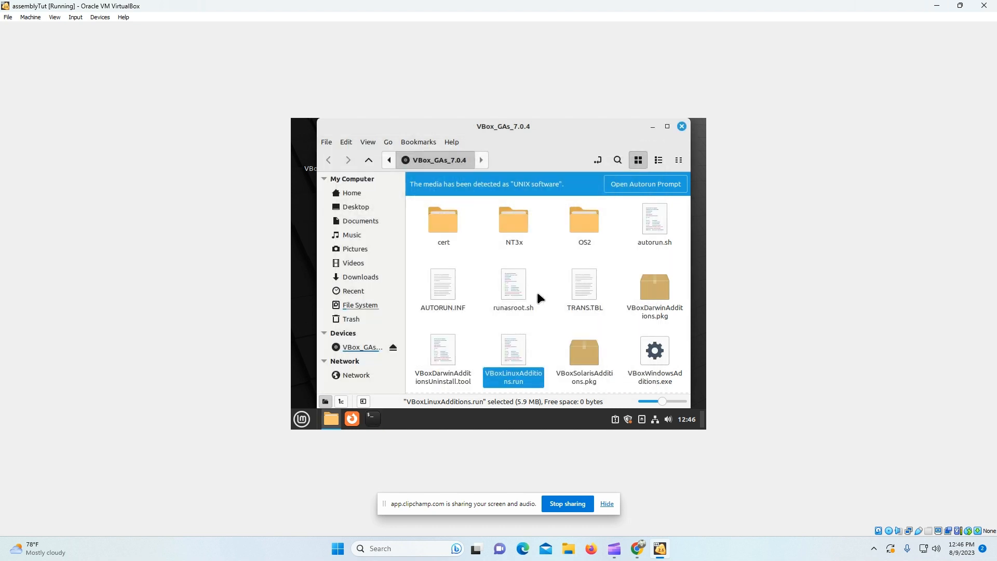
Step: Reveal the disc folder's full path as text and open a guest terminal
right_click(527, 363)
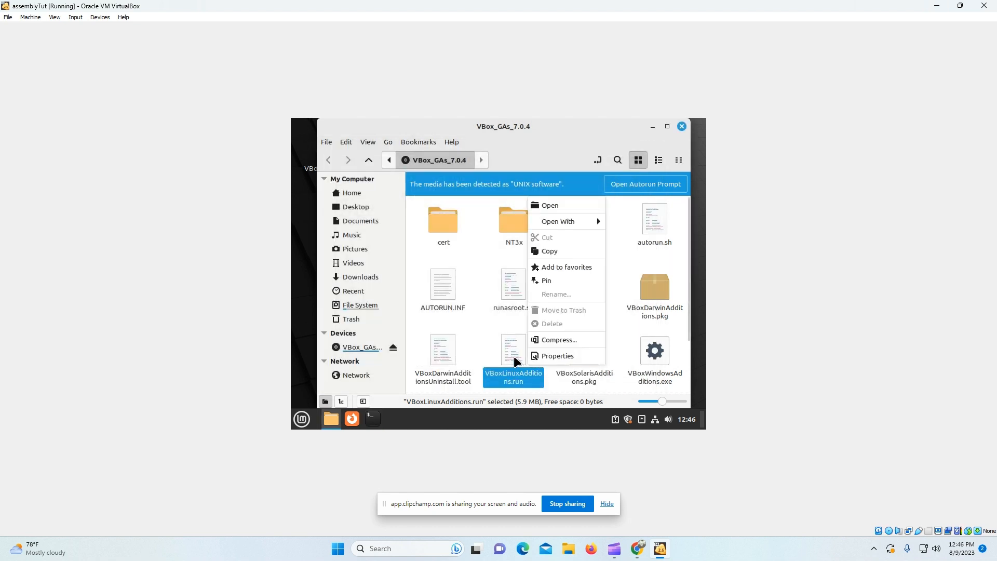
left_click(513, 356)
key("ctrl+l")
key("ctrl+c")
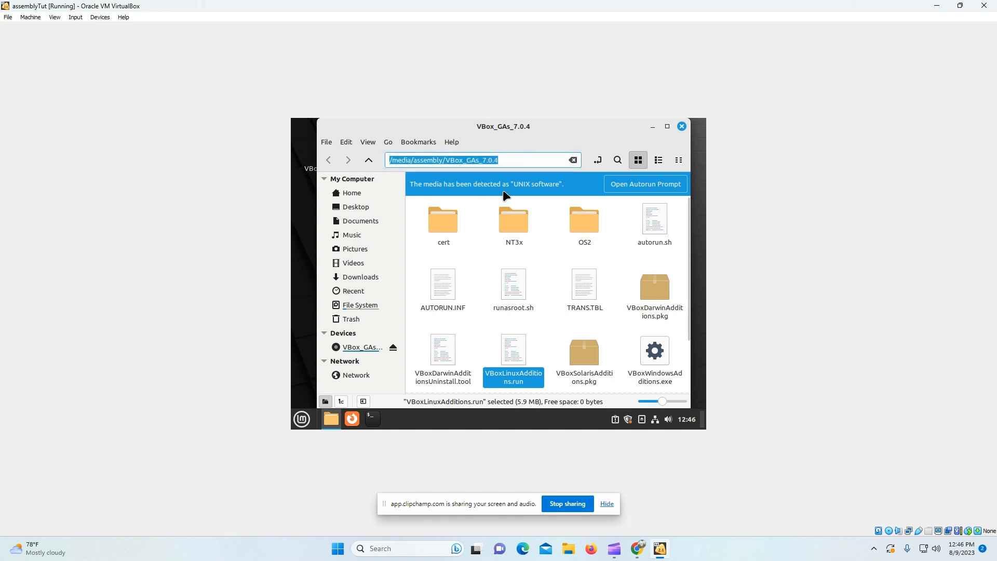
left_click(373, 418)
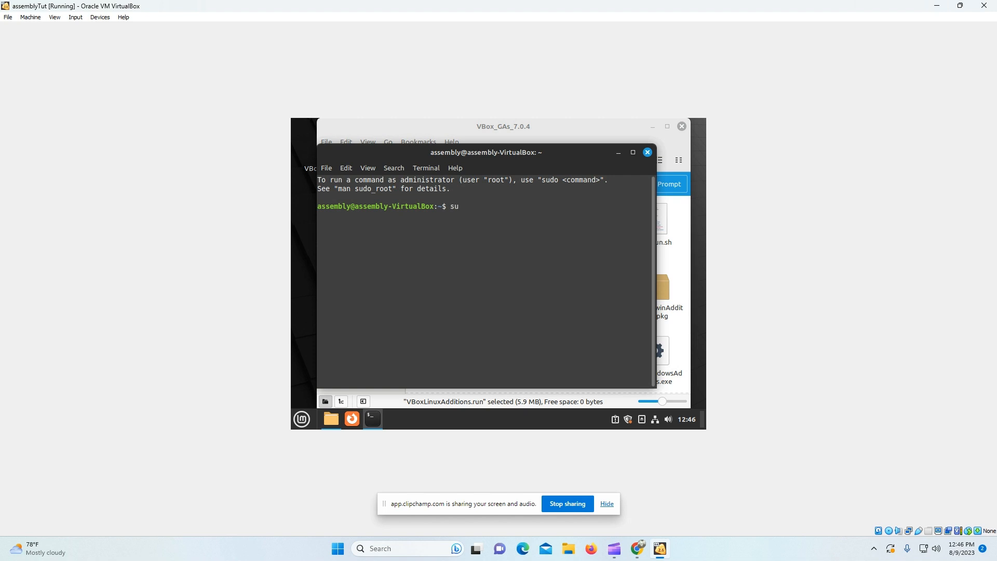
Step: Become root with sudo -i after a failed su -i, entering the account password
type("su -i")
key("Return")
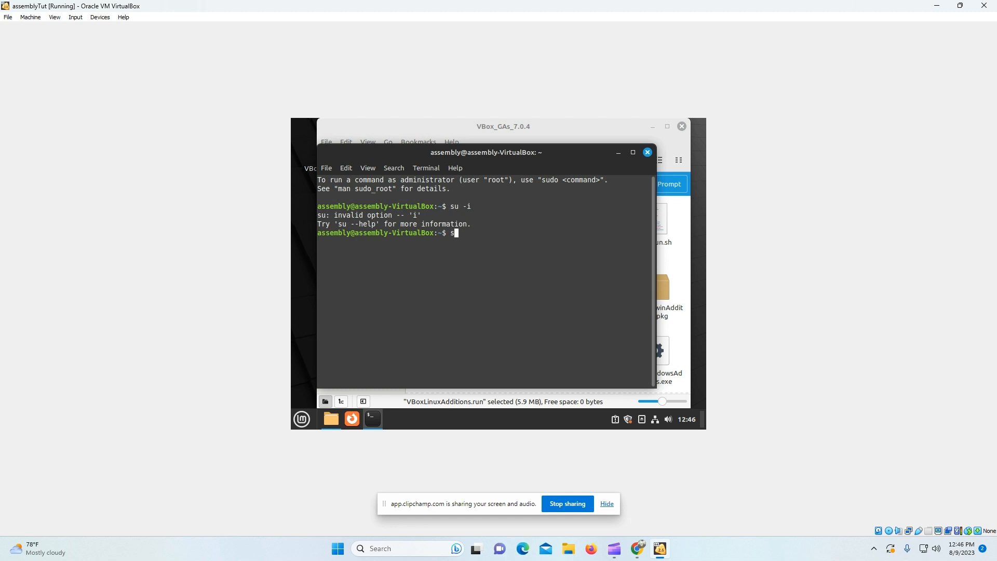
type("sudo -i")
key("Return")
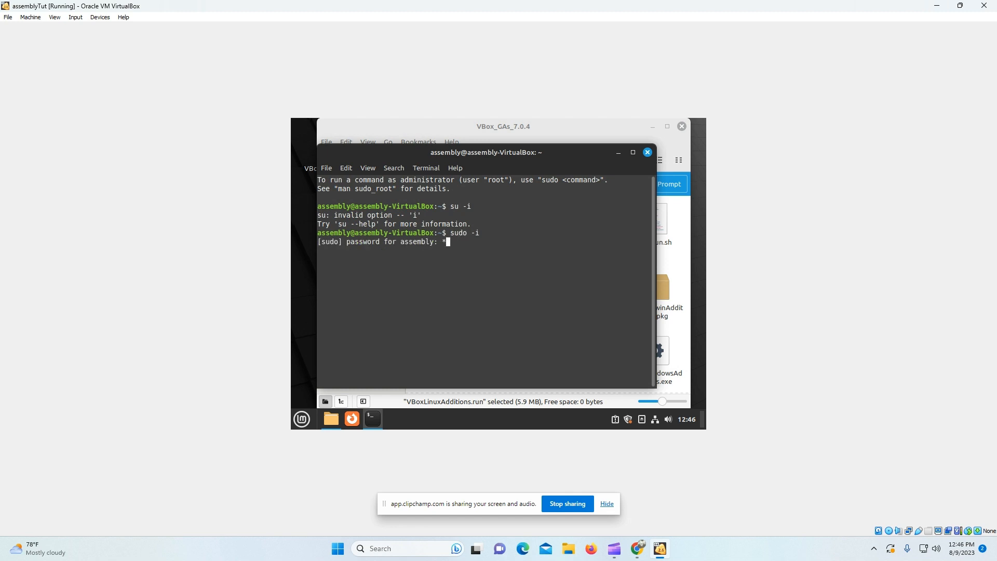
key("Return")
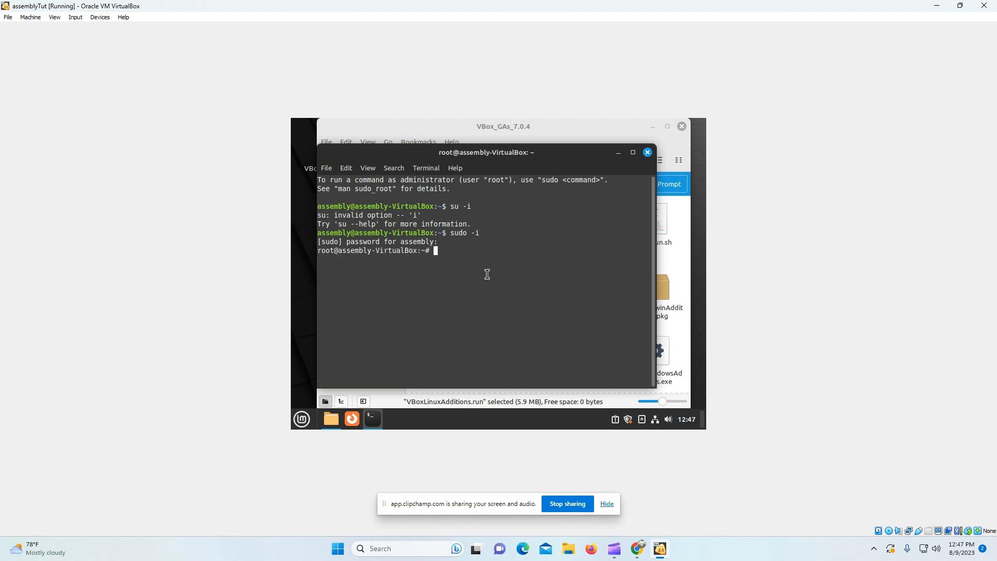
Step: Change into the VBox_GAs_7.0.4 folder using the pasted path and list its files with ls
right_click(462, 269)
left_click(445, 313)
type("cd")
right_click(465, 308)
left_click(490, 252)
key("Return")
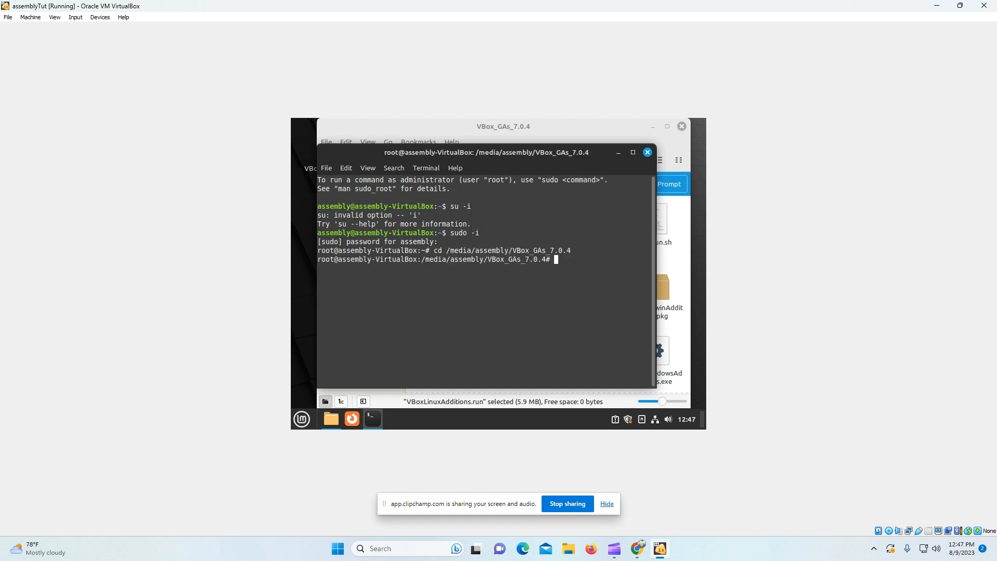
type("ls")
key("Return")
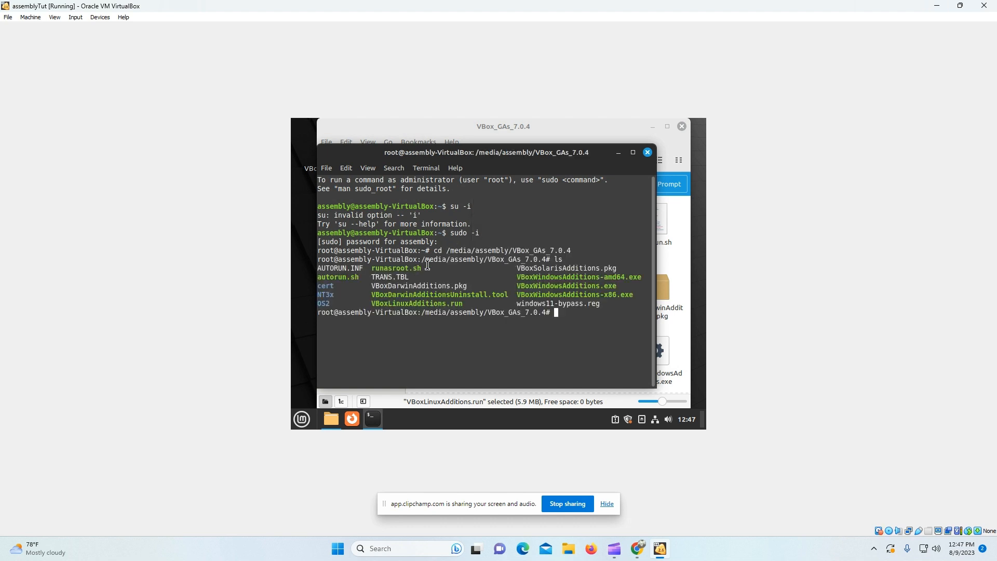
Step: Copy the runasroot.sh name from the listing and run ./runasroot.sh
left_click_drag(425, 268, 370, 268)
right_click(378, 269)
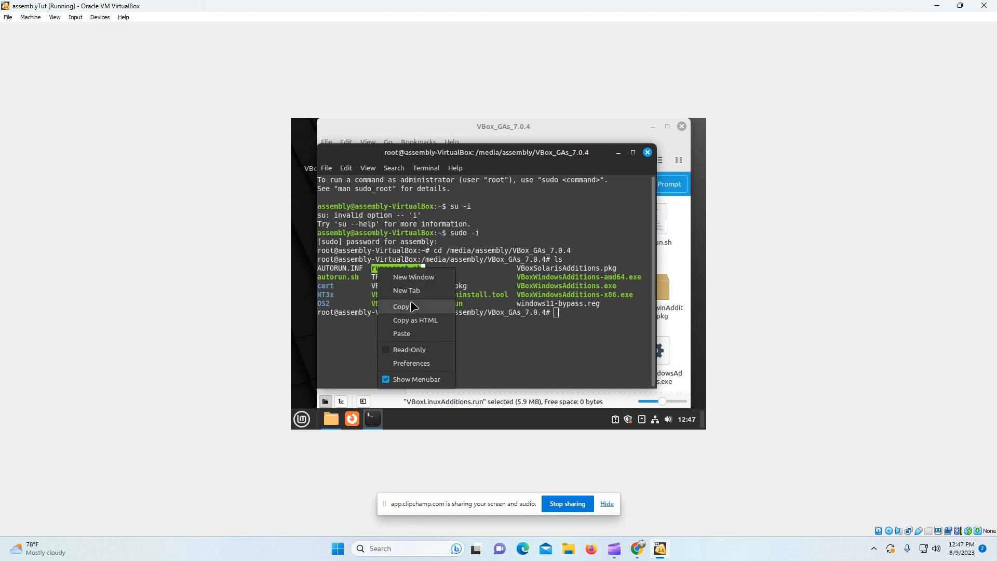
left_click(412, 306)
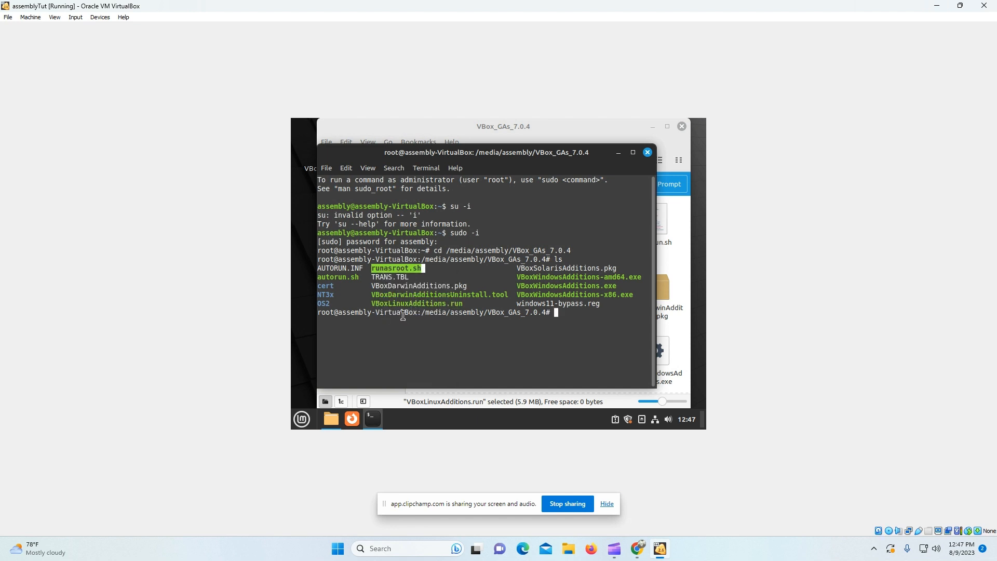
left_click(587, 345)
right_click(548, 336)
left_click(523, 337)
right_click(521, 338)
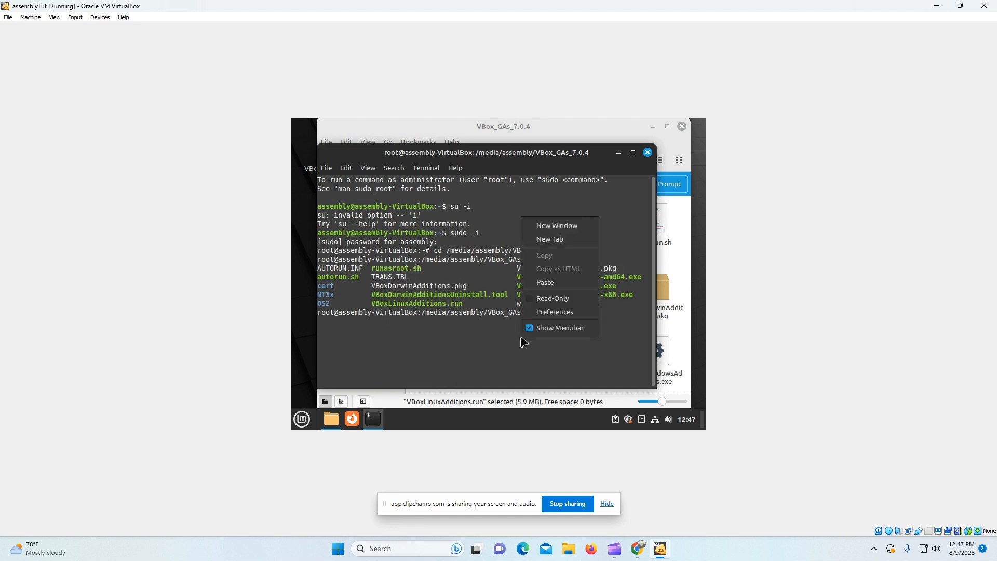
left_click(542, 282)
key("Return")
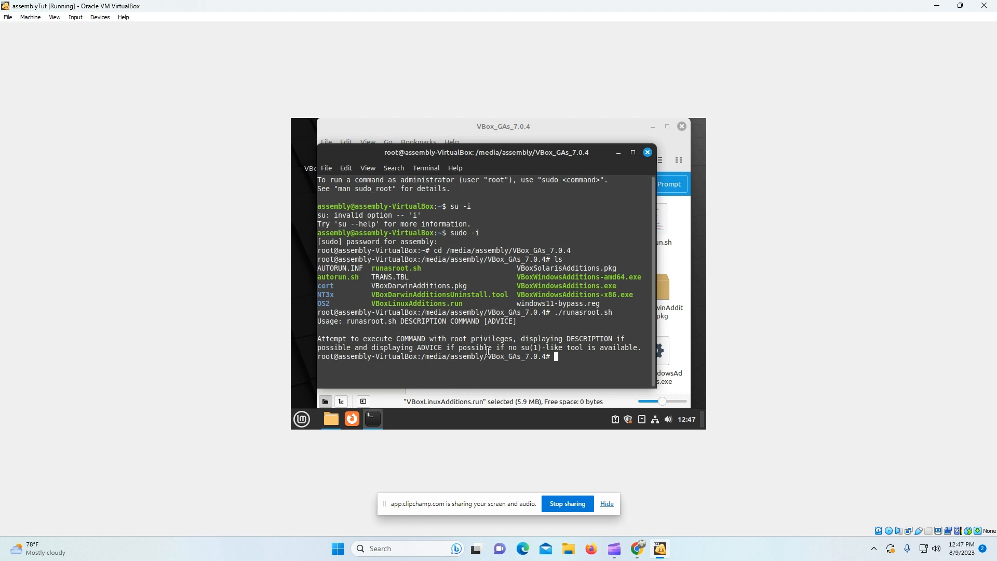
Step: Run ./VBoxLinuxAdditions.run as root, pasting the file name copied from the listing
double_click(337, 277)
right_click(338, 277)
left_click(363, 316)
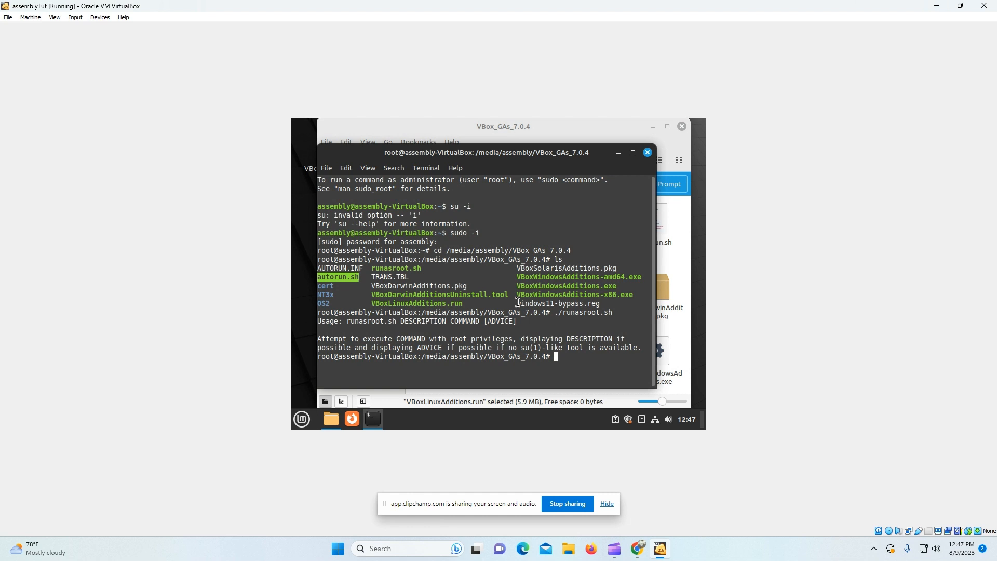
left_click(446, 316)
double_click(438, 304)
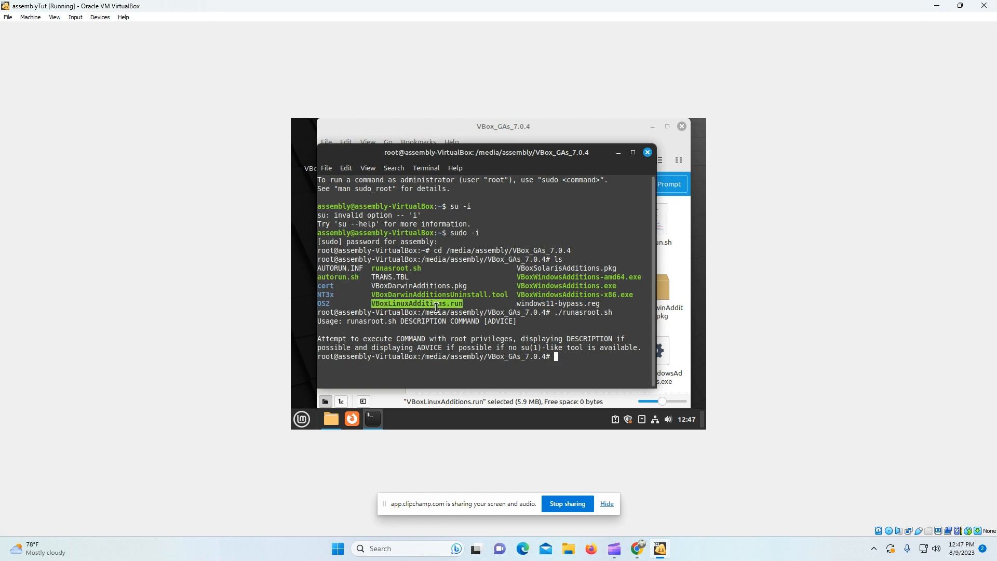
right_click(438, 306)
left_click(475, 225)
type("./")
right_click(476, 224)
left_click(493, 290)
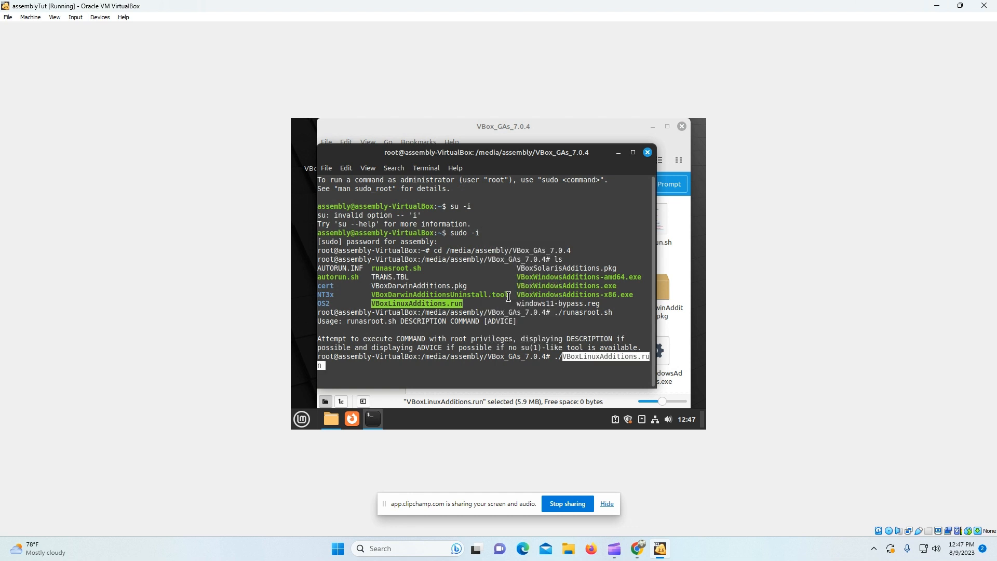
key("Return")
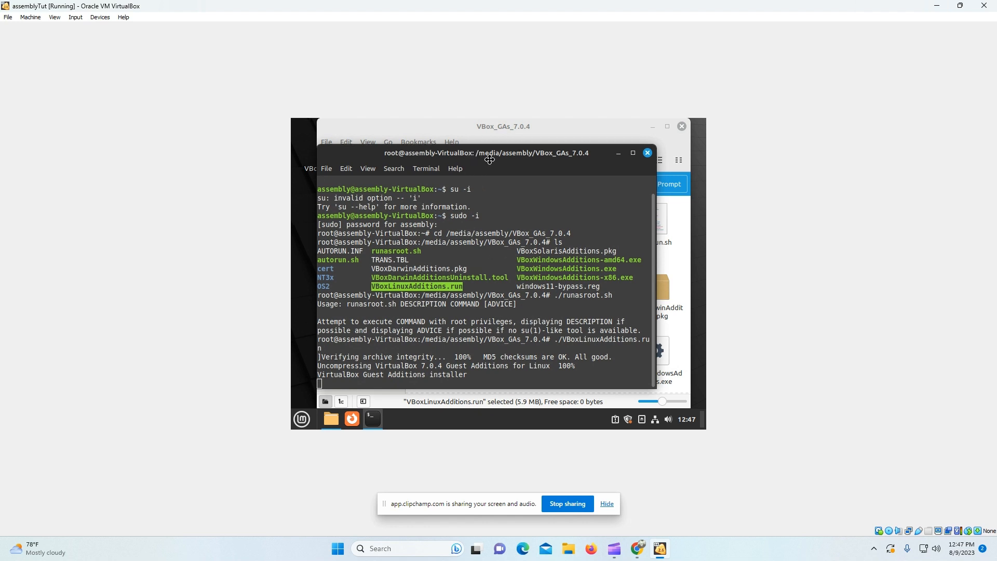
Step: Move the installer terminal aside and switch back to the virtual machine window
mouse_move(472, 155)
left_mouse_down()
mouse_move(539, 144)
mouse_move(476, 149)
left_mouse_up()
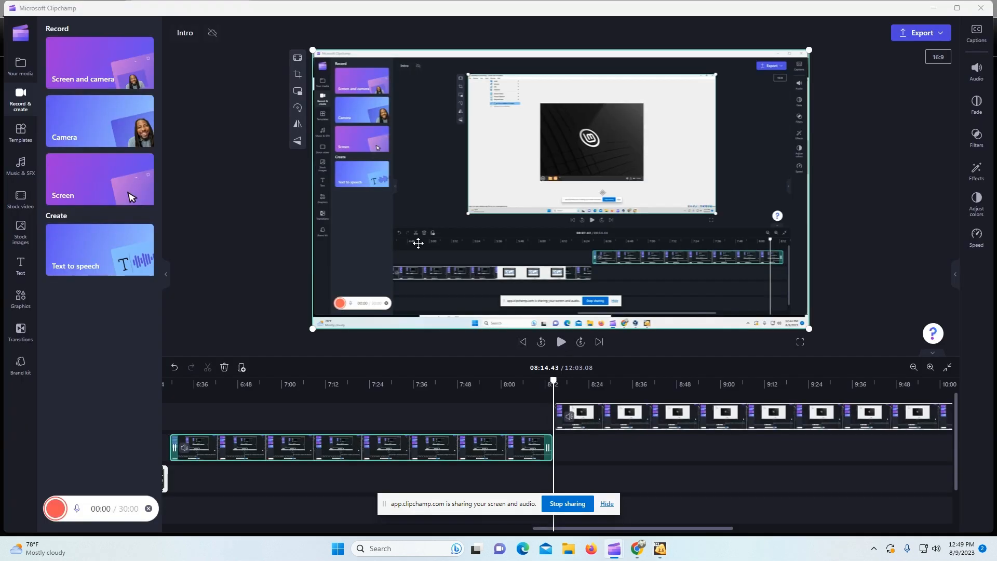
key("alt+Tab")
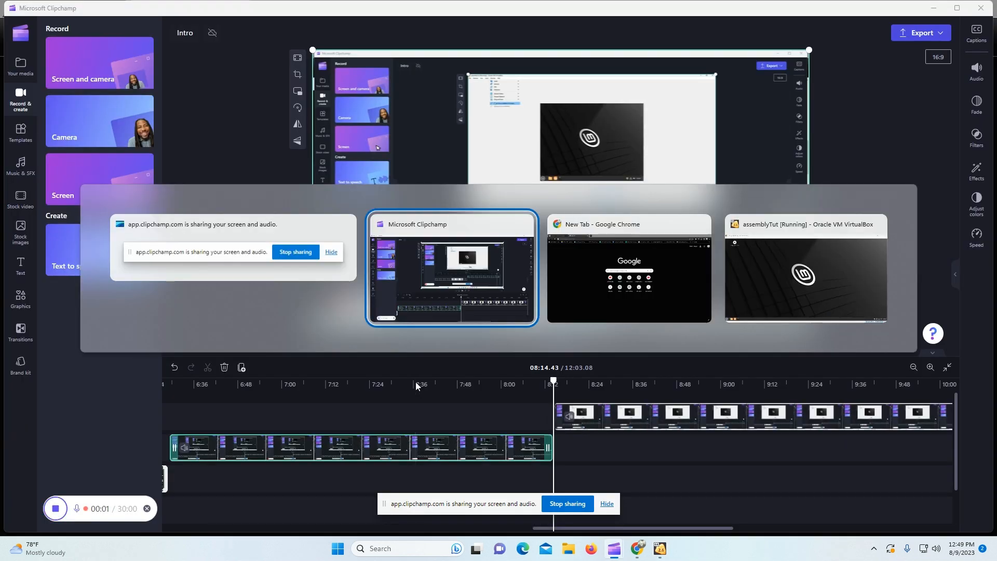
key("alt+Tab")
key("alt+Tab")
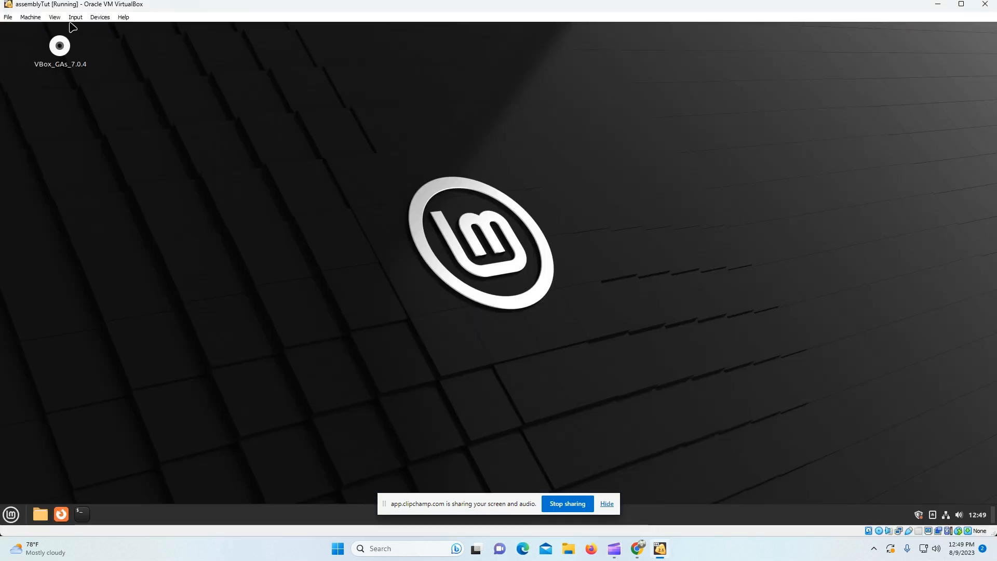
Step: Enable View > Auto-resize Guest Display
left_click(55, 19)
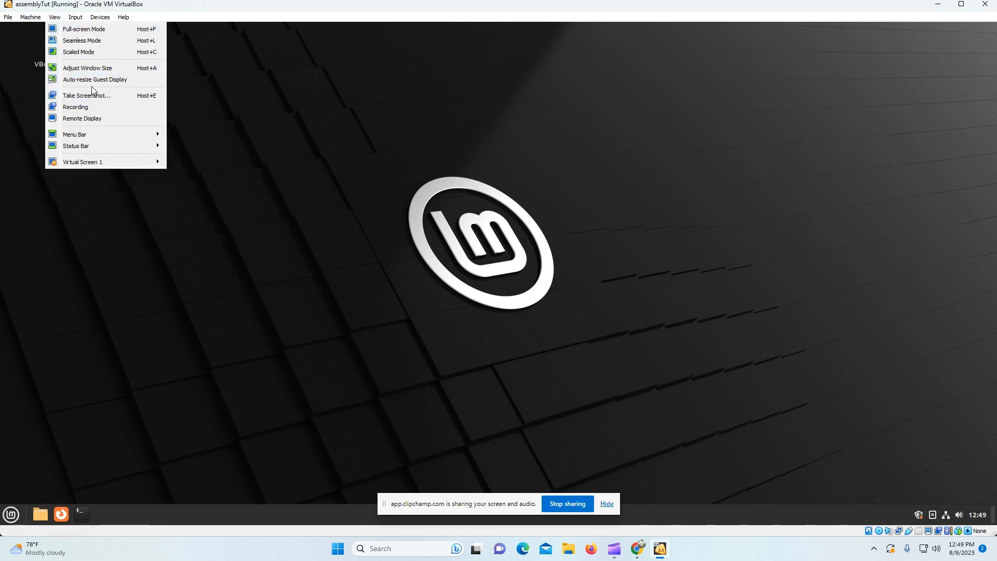
left_click(116, 80)
left_click(56, 18)
left_click(76, 79)
left_click(55, 18)
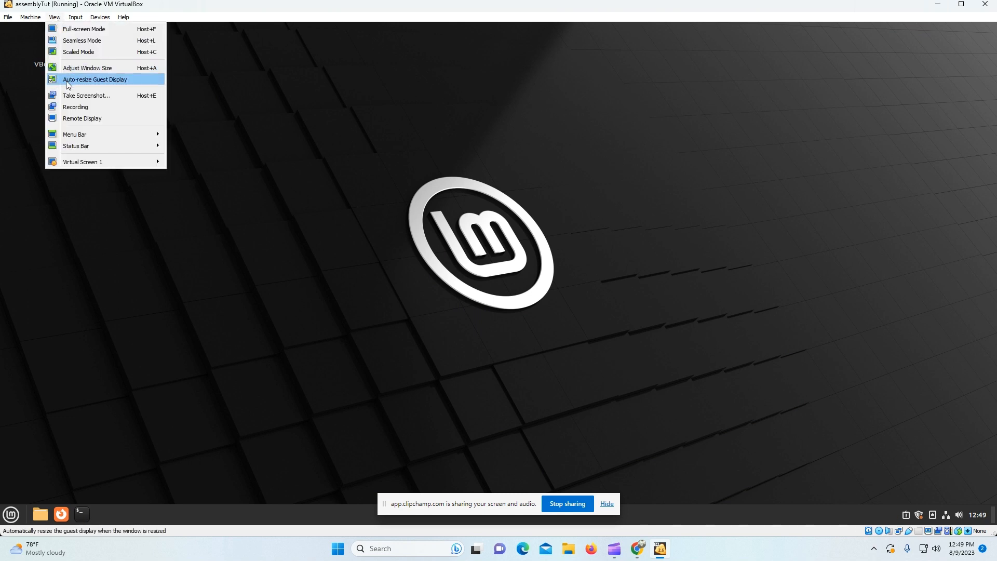
left_click(68, 85)
Step: Open a new guest terminal from the taskbar, centre it, and make it slightly wider and taller
left_click(81, 514)
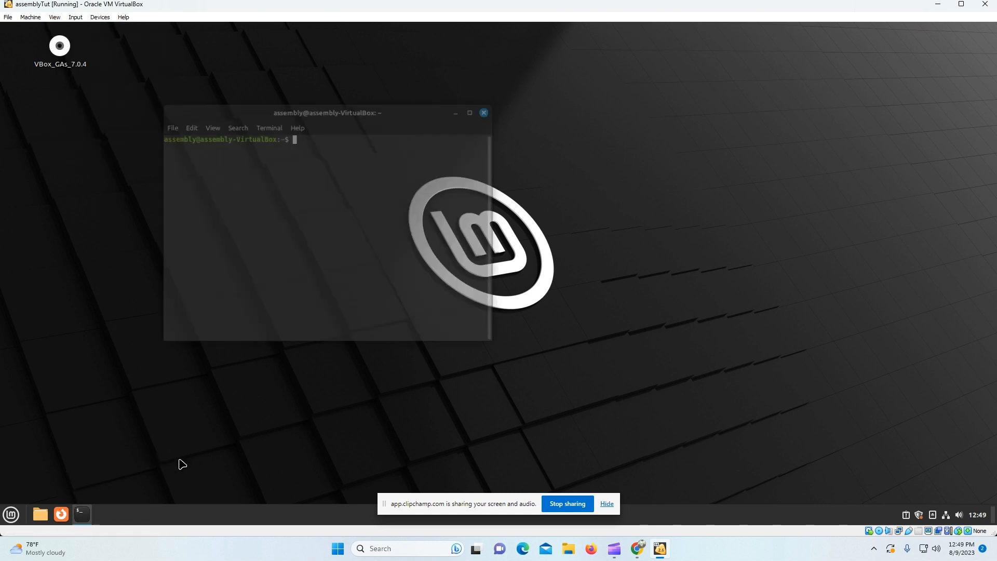
left_click_drag(305, 116, 455, 146)
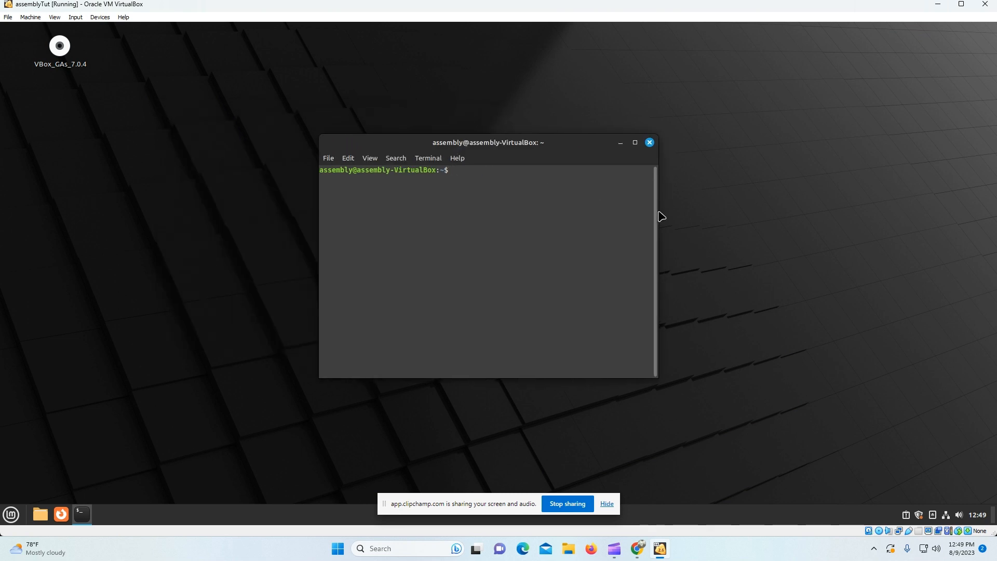
left_click_drag(657, 217, 753, 220)
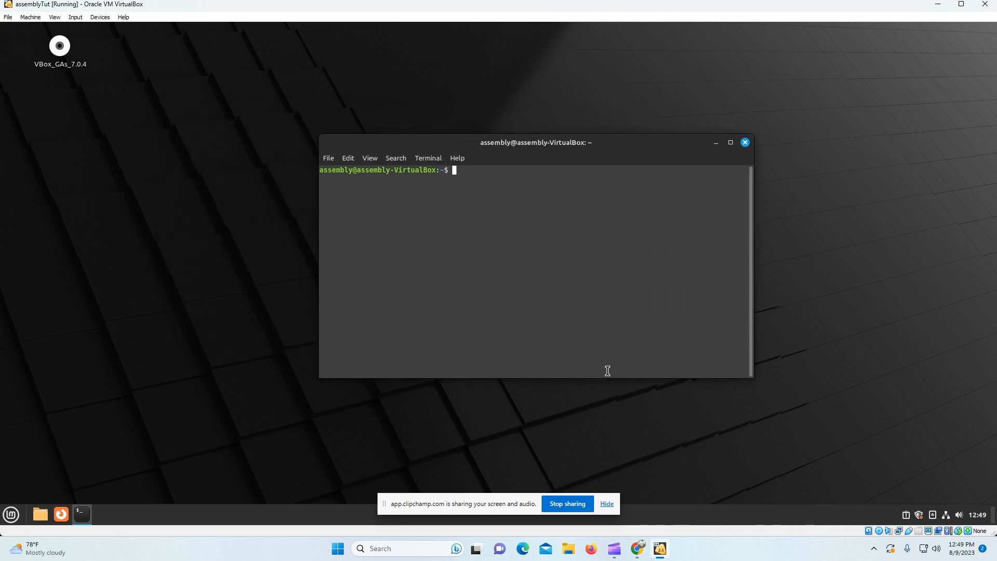
left_click_drag(608, 376, 584, 394)
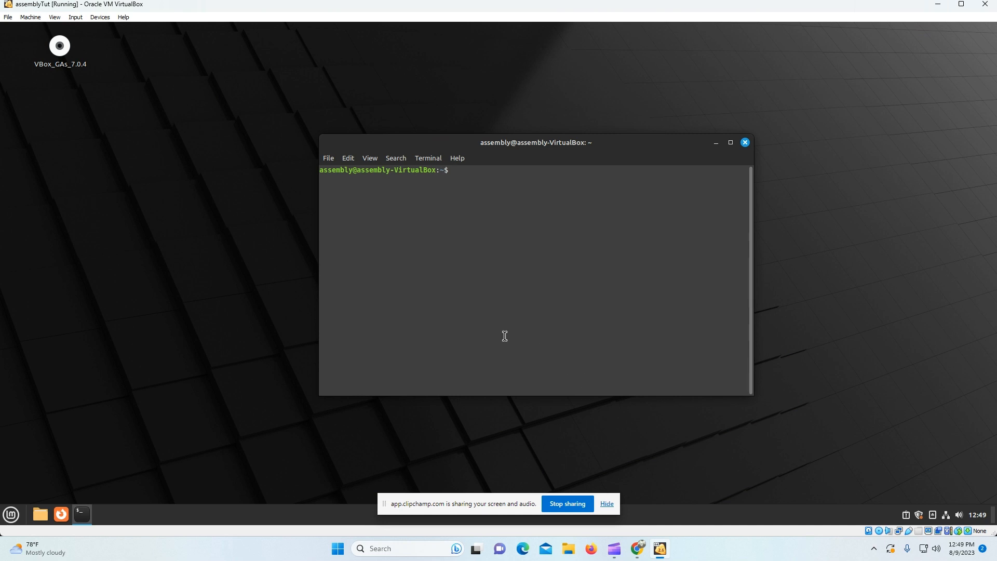